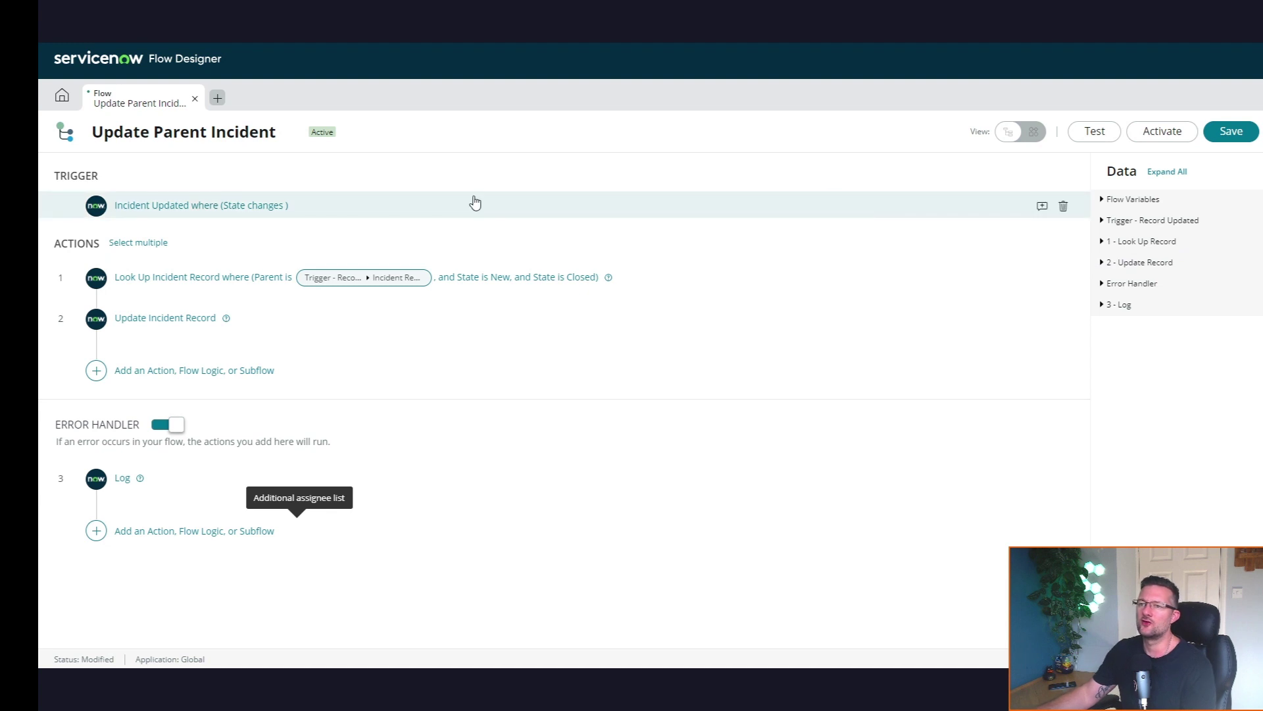
Review the trigger's table and condition, then the Look Up Incident Record and Update Incident Record steps
click(331, 212)
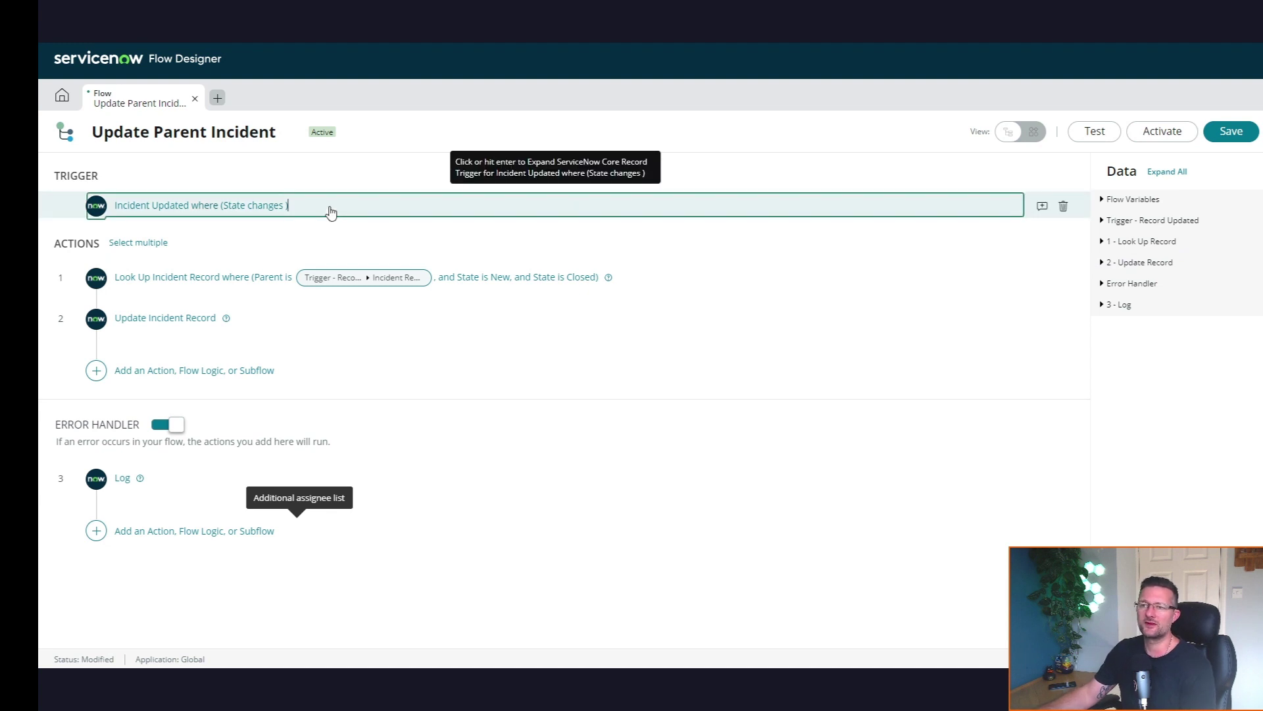
click(262, 211)
click(249, 217)
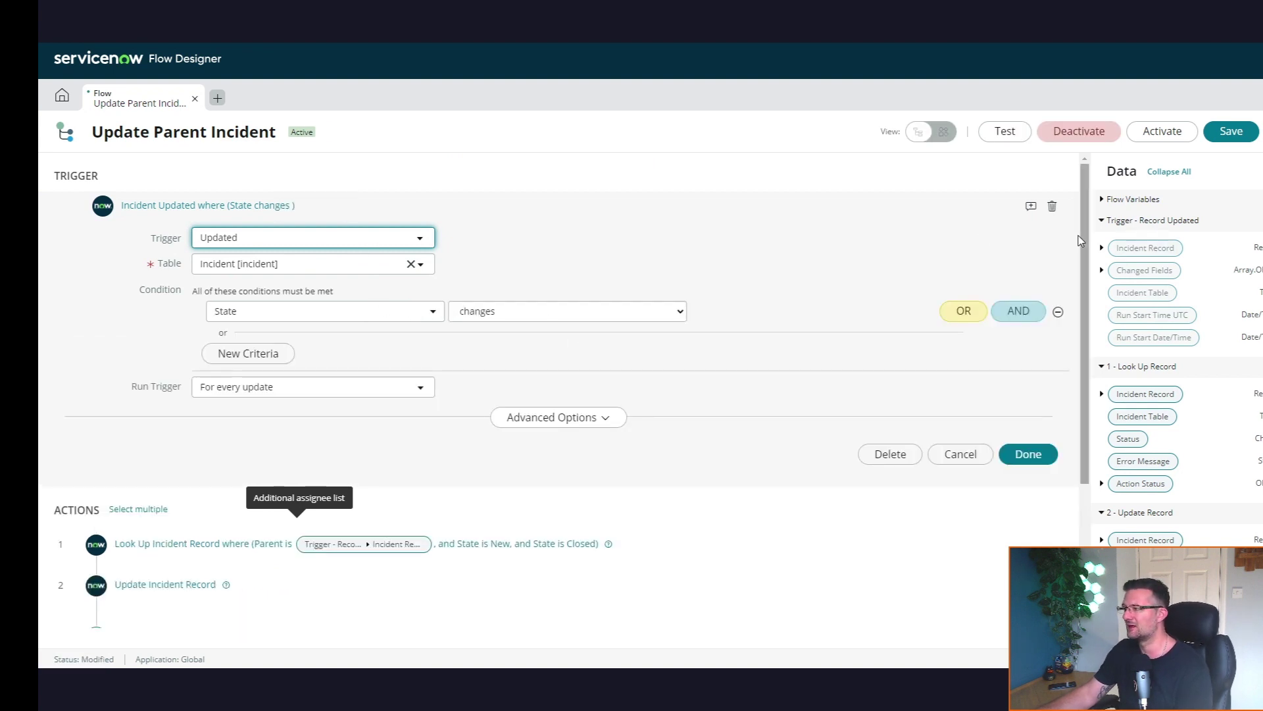
scroll(1085, 358, down, 3)
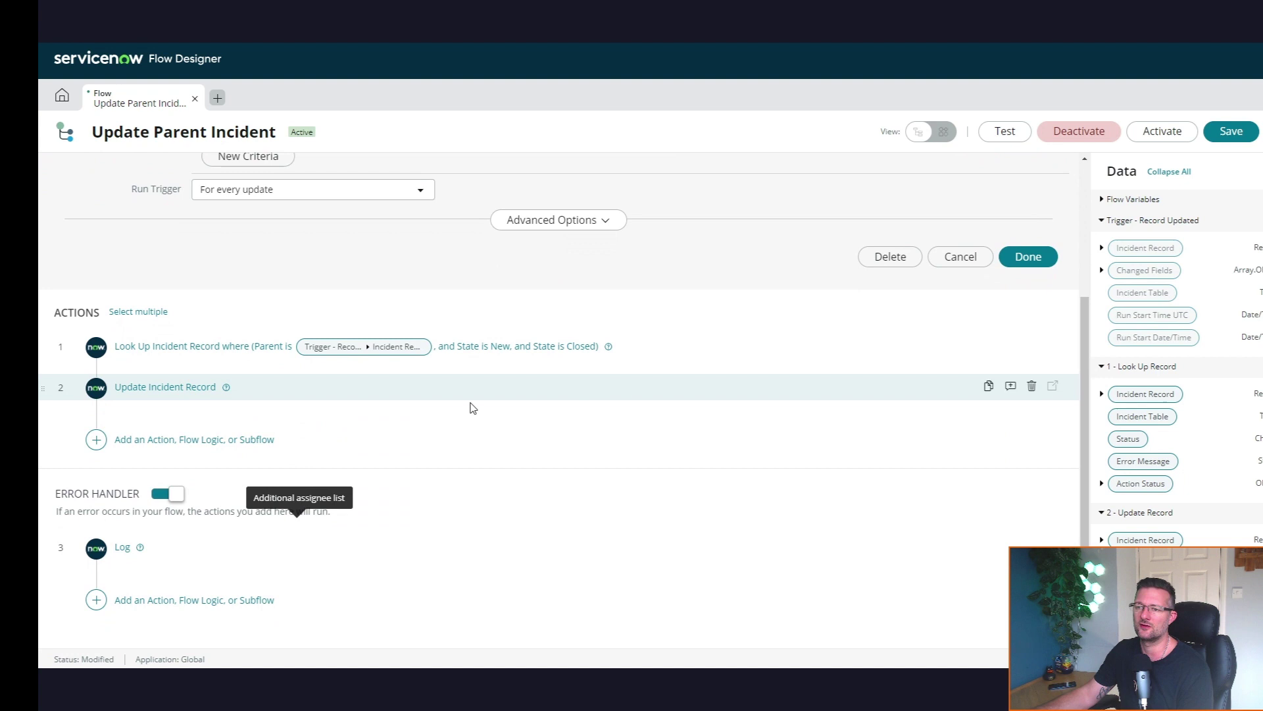
click(303, 347)
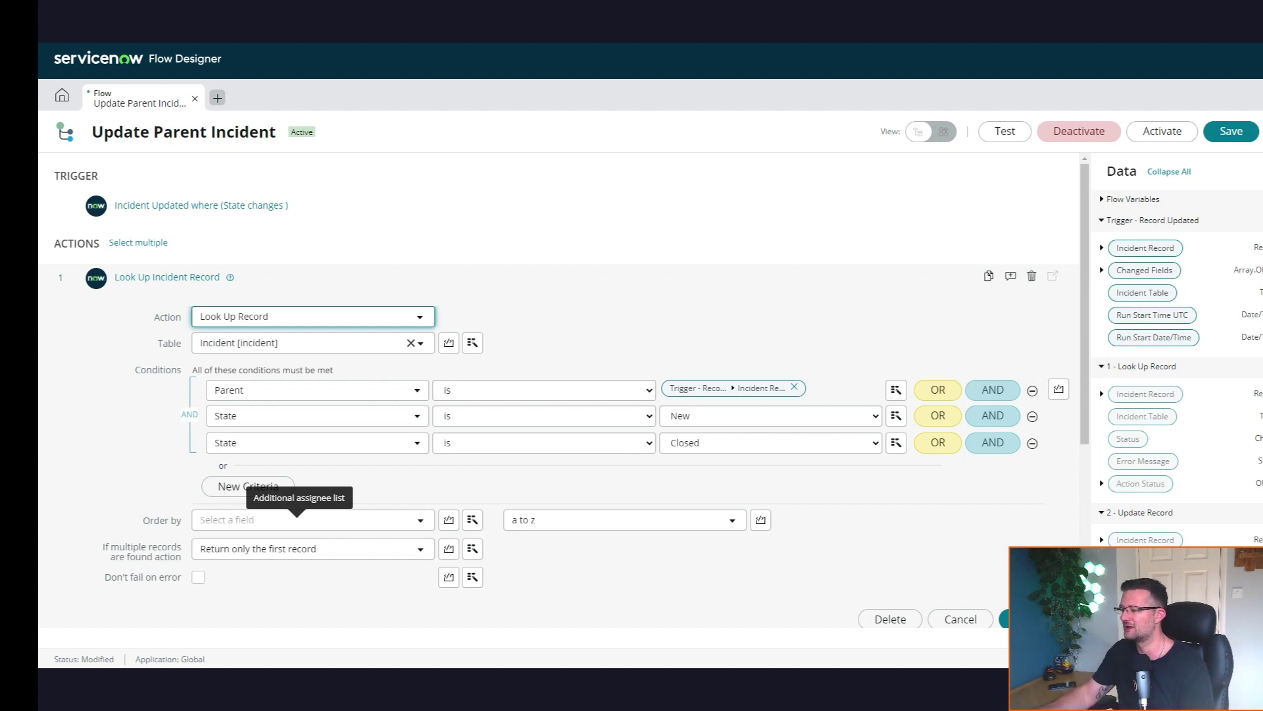
click(1005, 618)
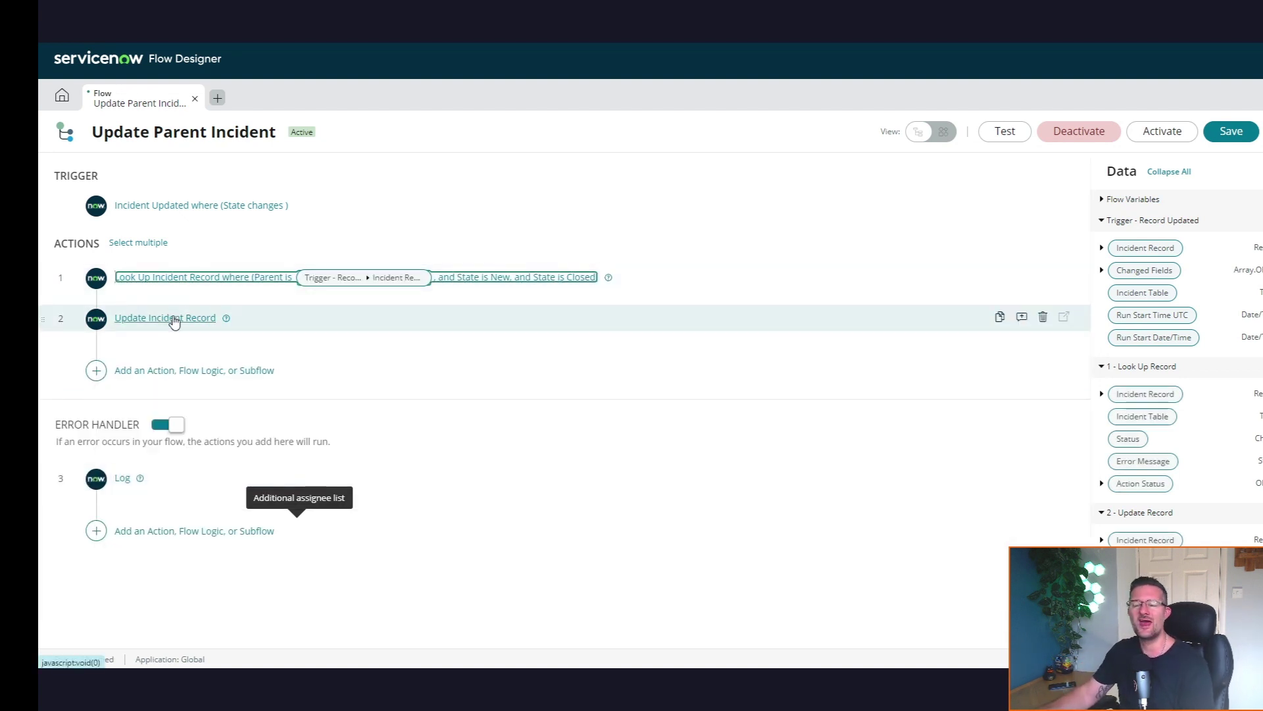
click(174, 320)
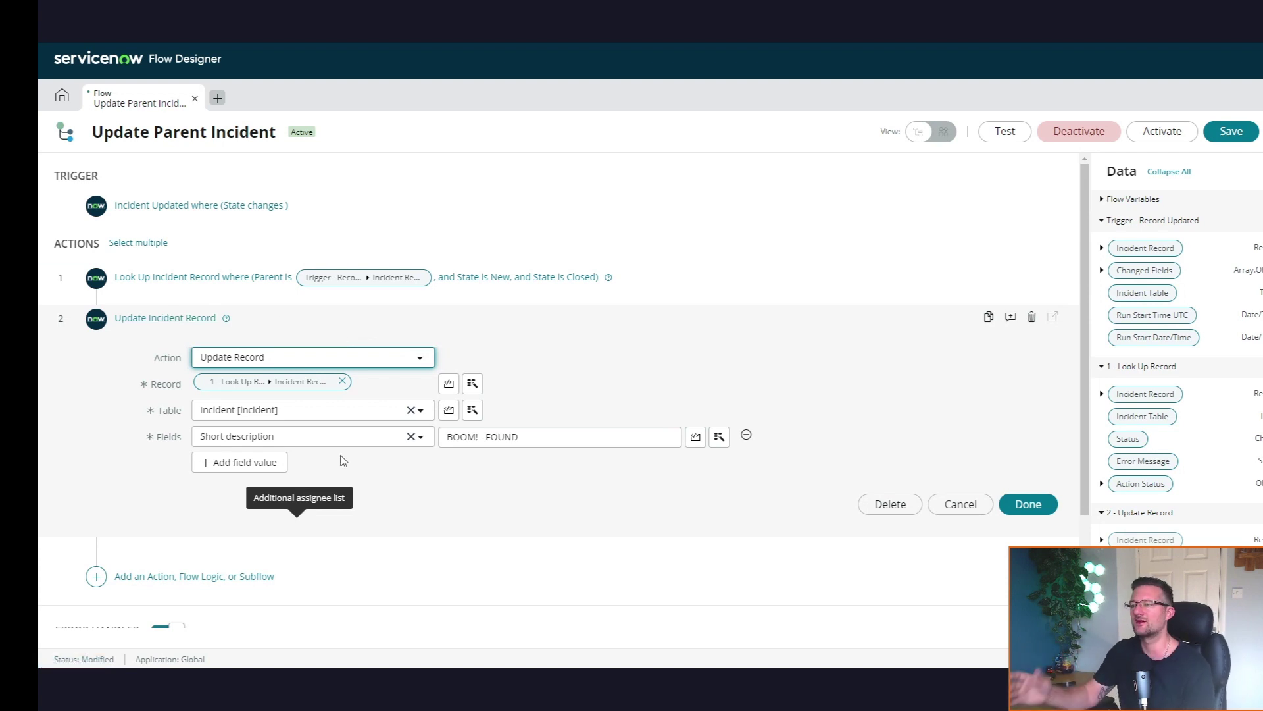
click(1029, 506)
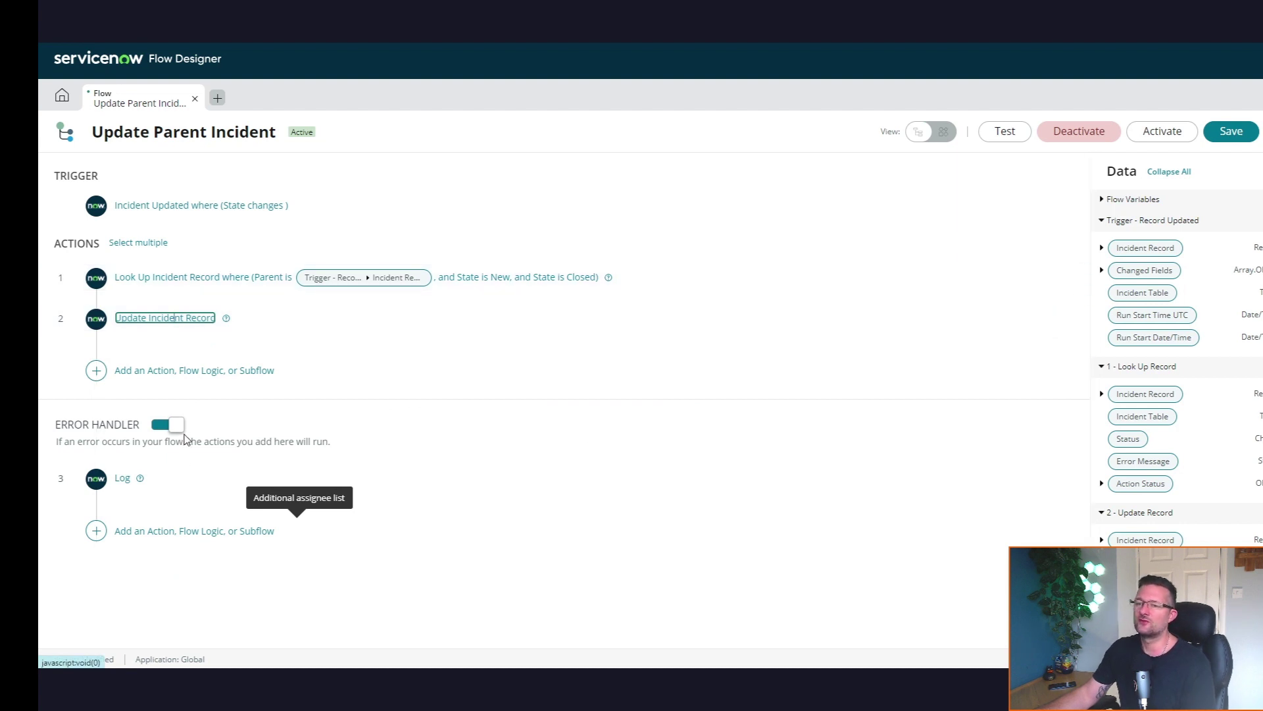
Turn the flow's error handling off and back on, then bring up the error handler's step choices
click(173, 428)
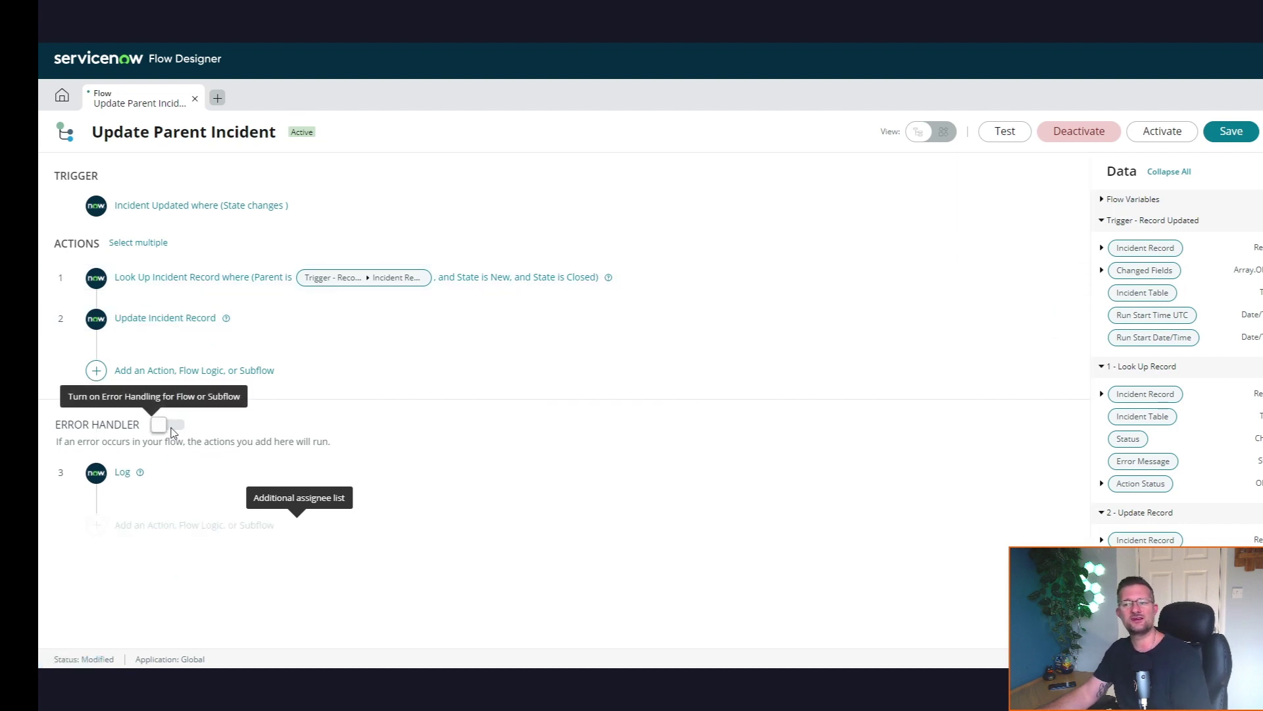
click(172, 428)
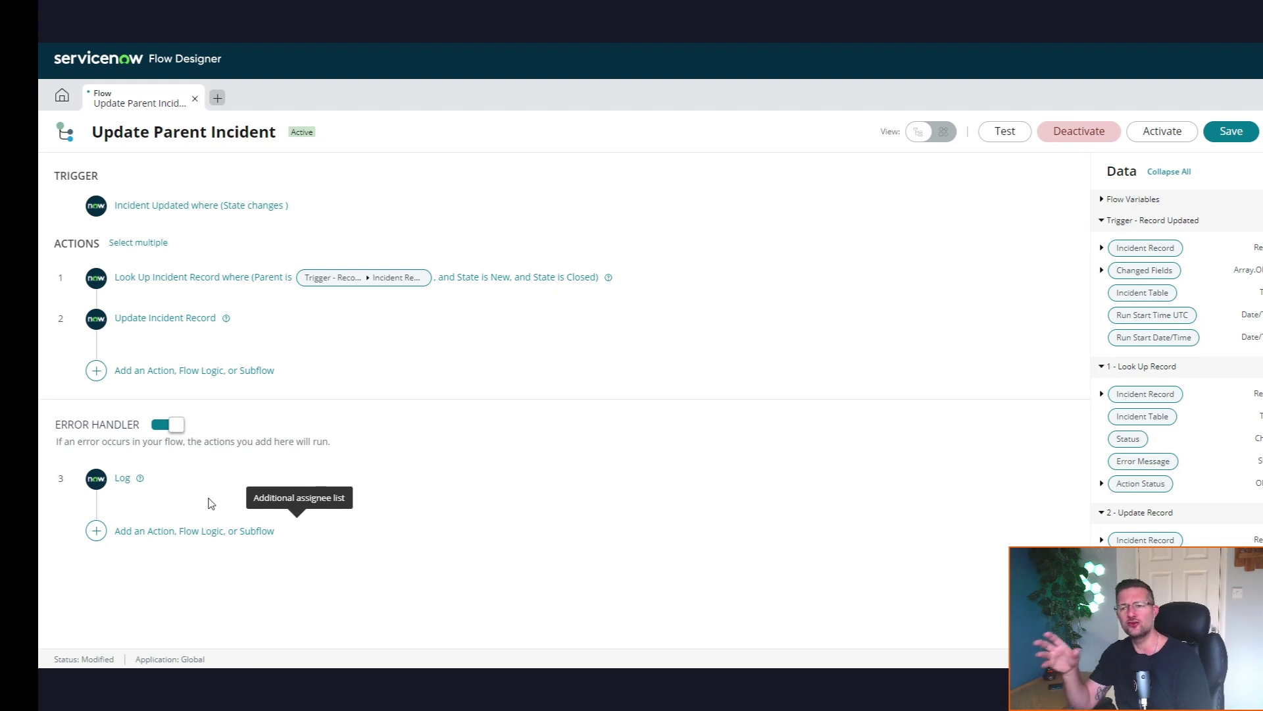
click(175, 530)
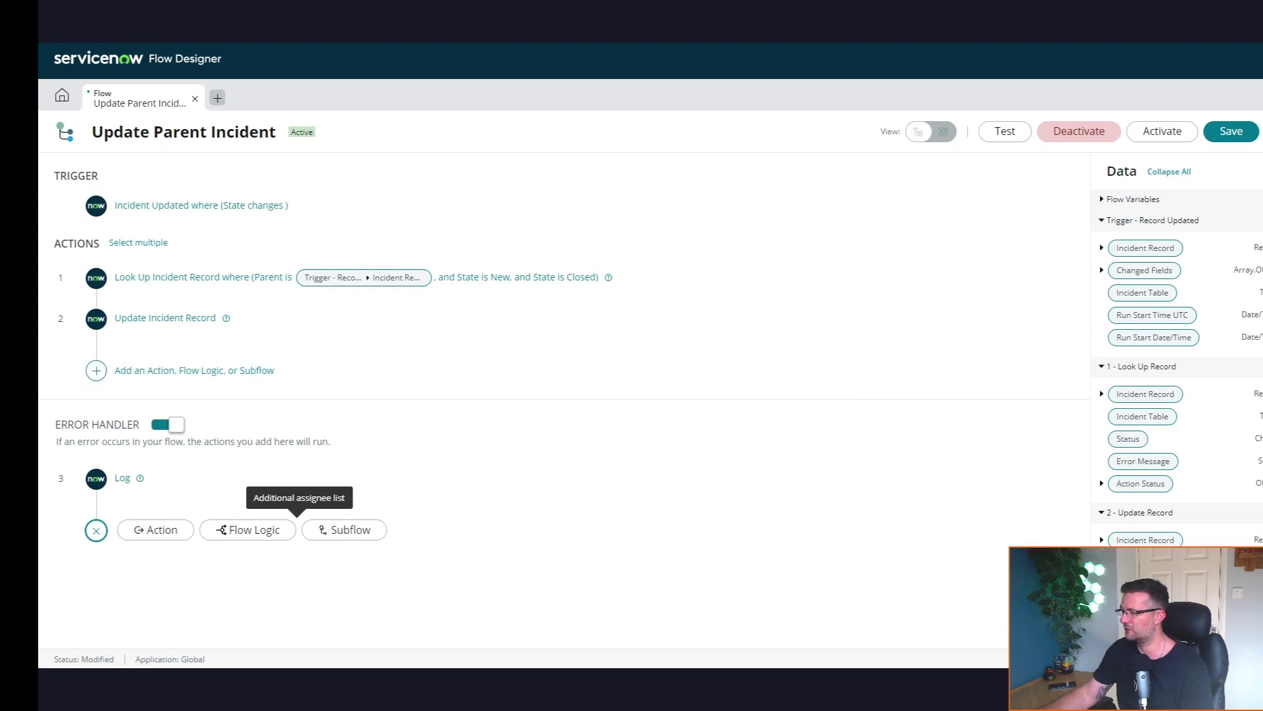
scroll(1159, 512, down, 1)
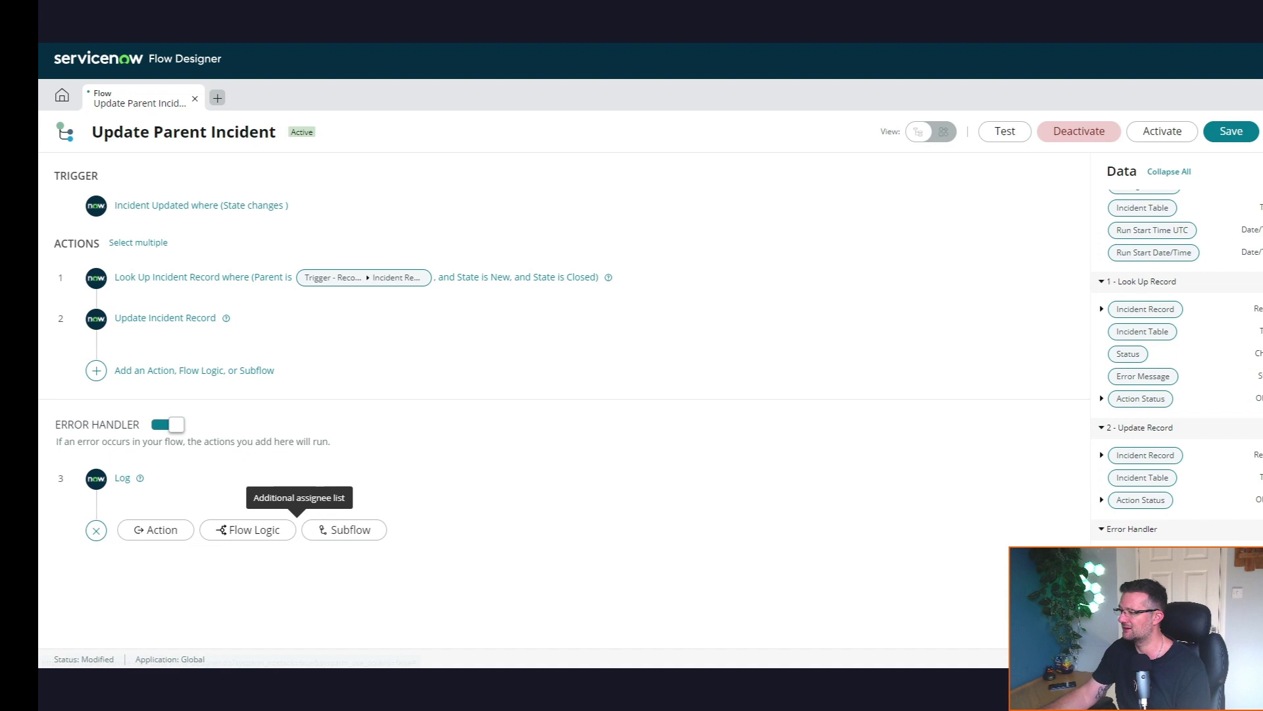
scroll(1158, 513, down, 1)
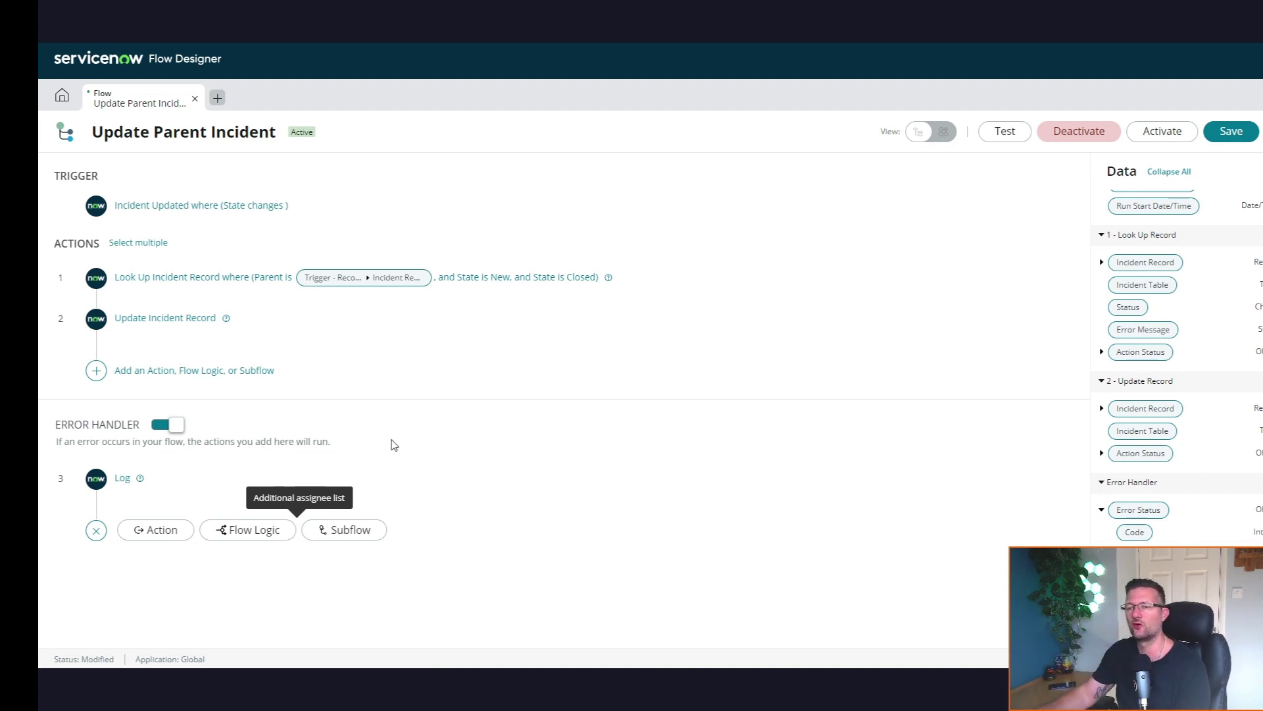
Replace the Log message's pill with Error Handler > Error Status > Message after 'Error Log found:'
click(119, 488)
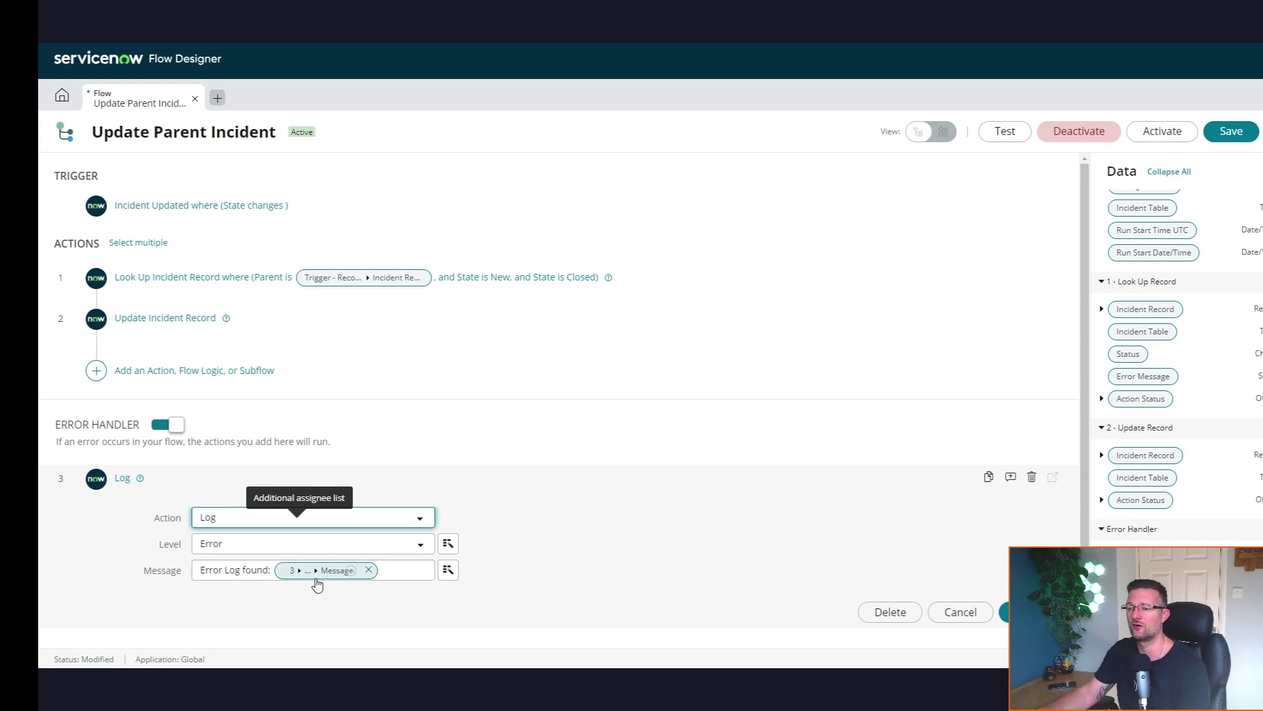
click(368, 570)
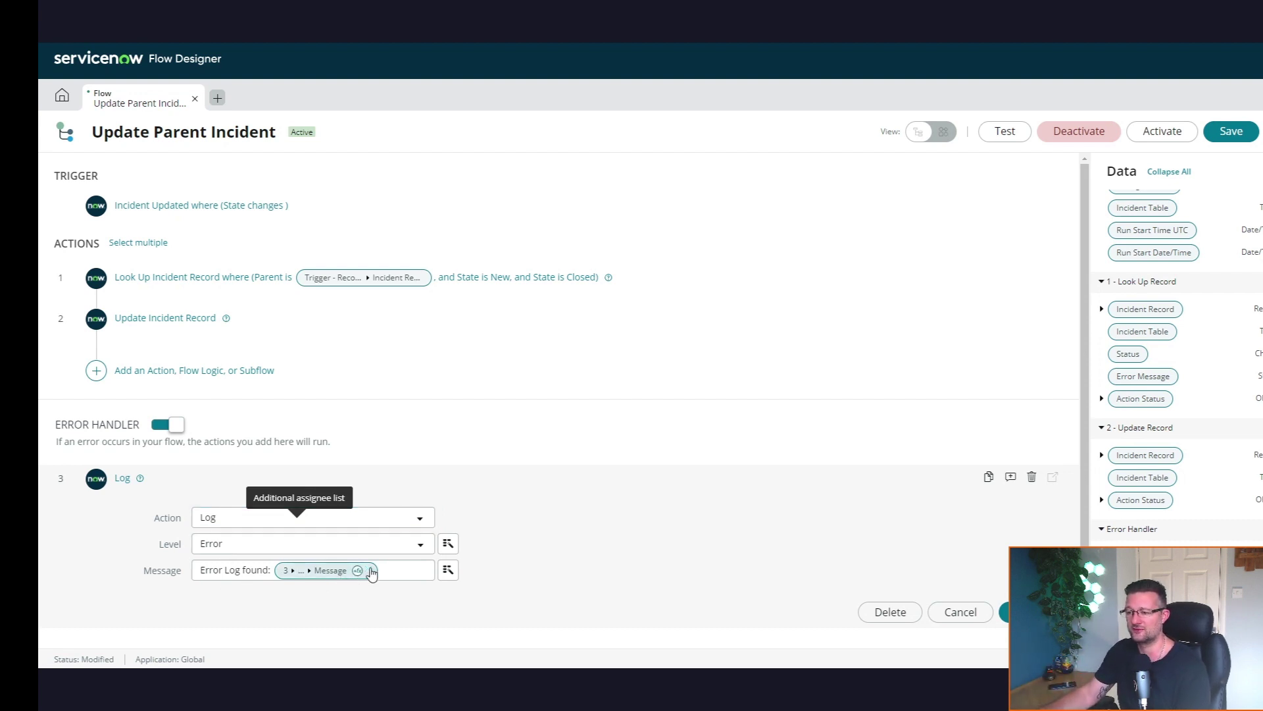
click(449, 570)
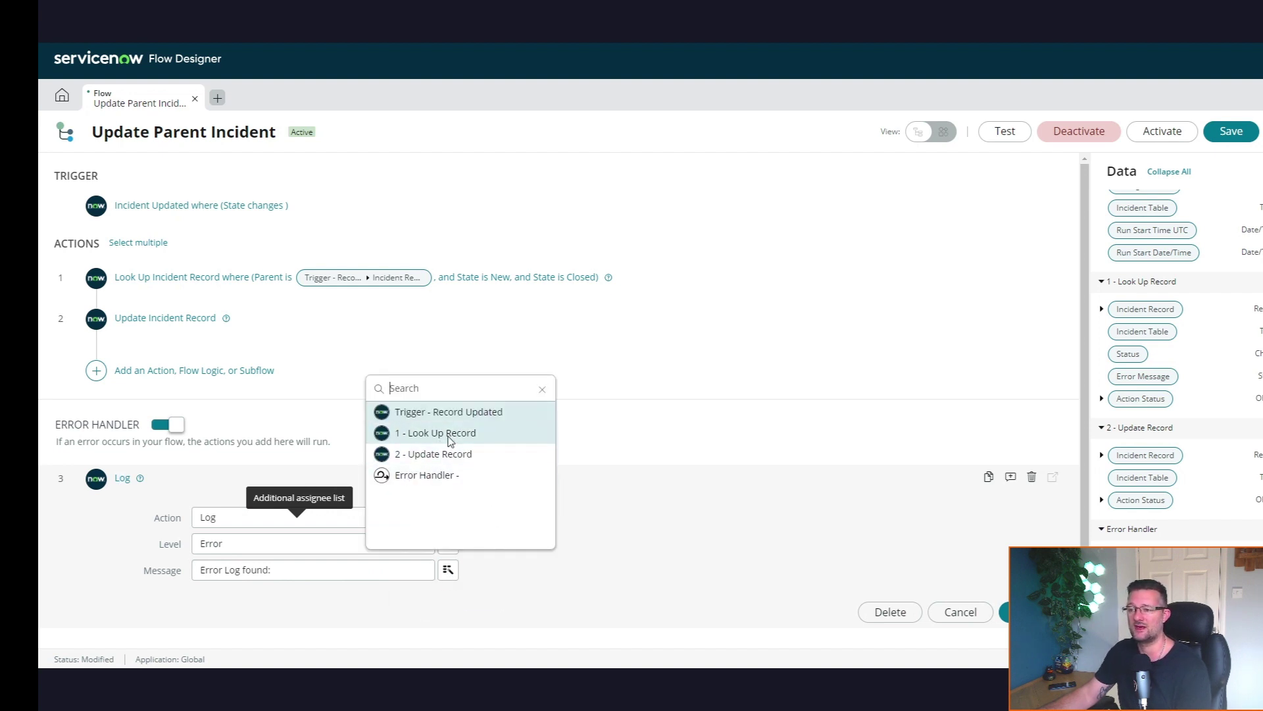
click(436, 477)
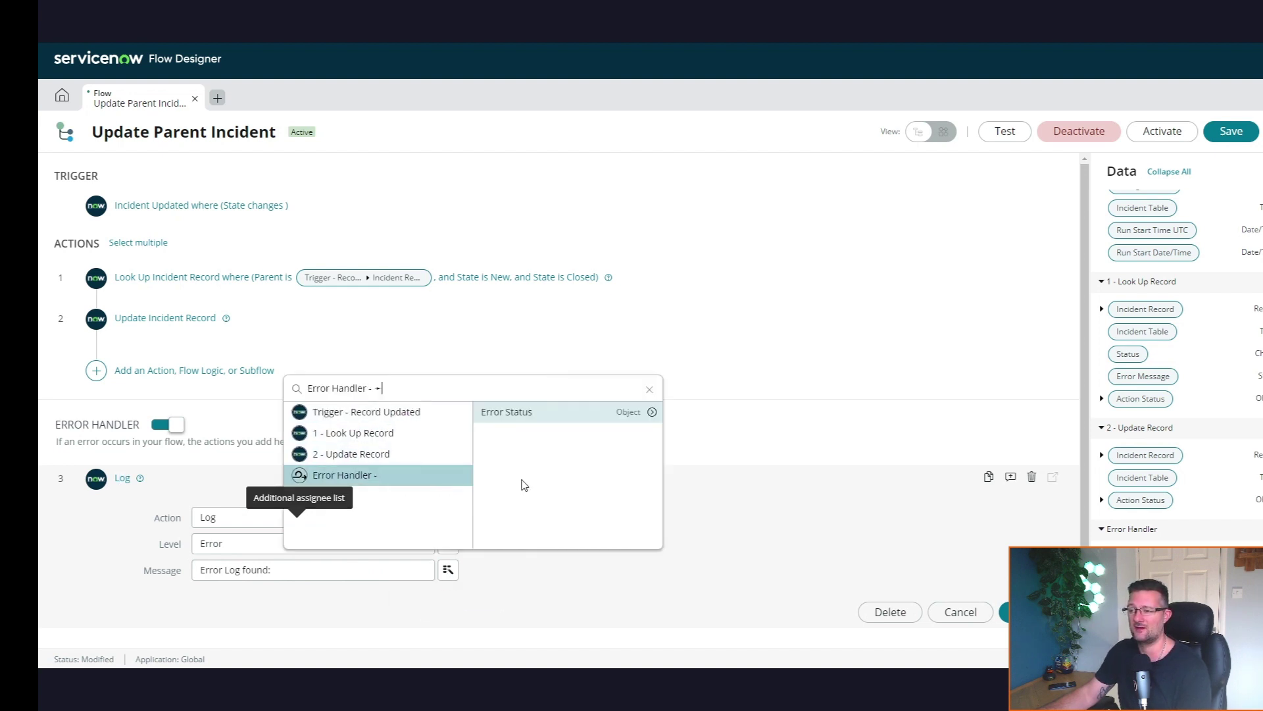
click(651, 413)
click(631, 433)
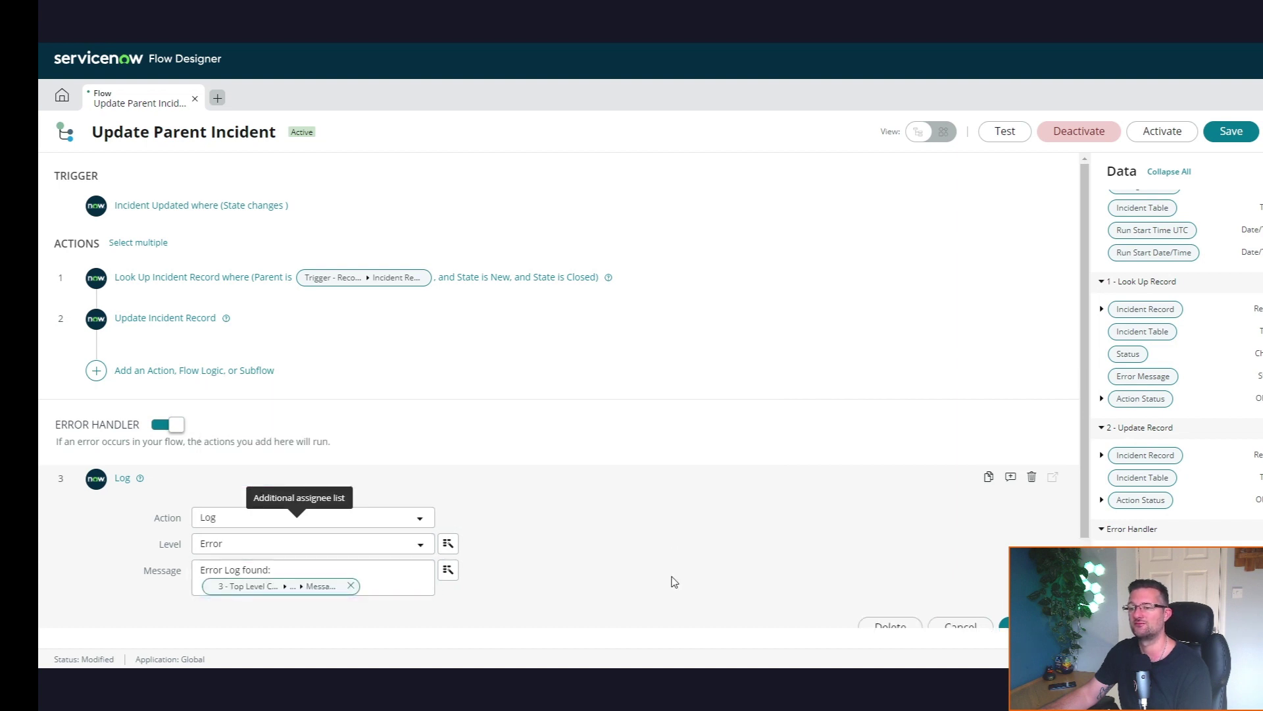
scroll(1177, 365, down, 1)
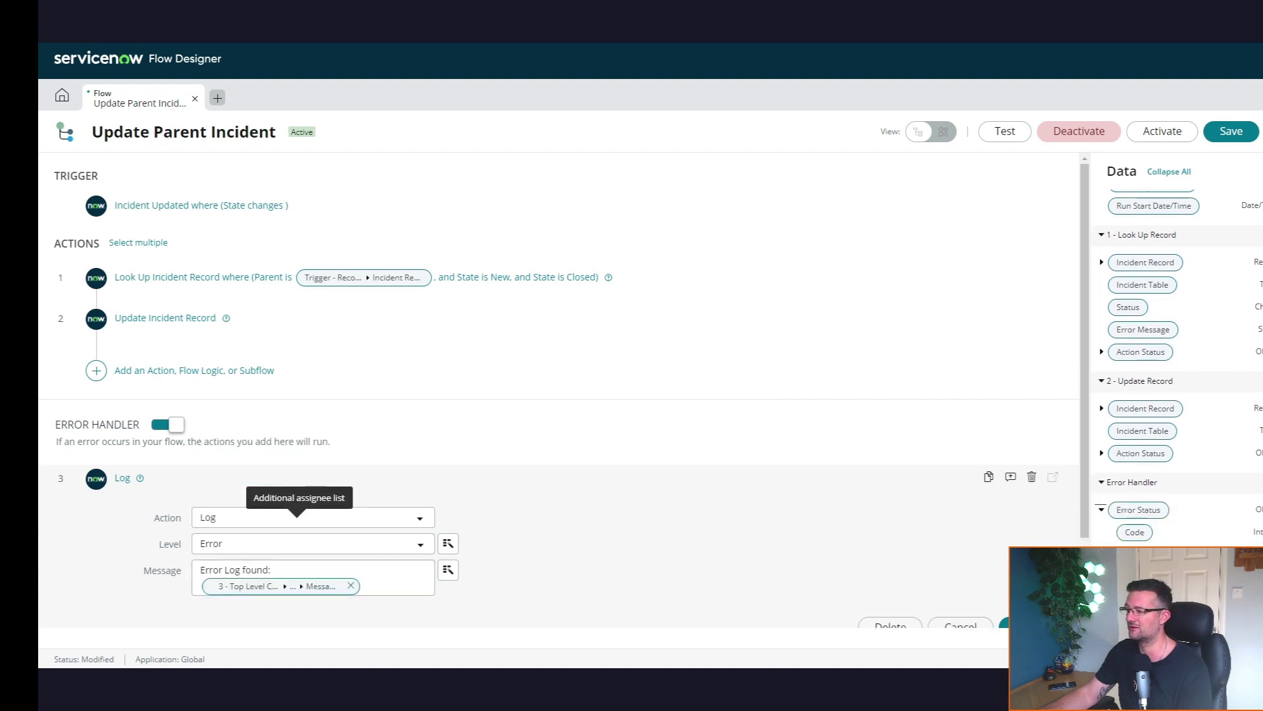
scroll(1084, 514, down, 1)
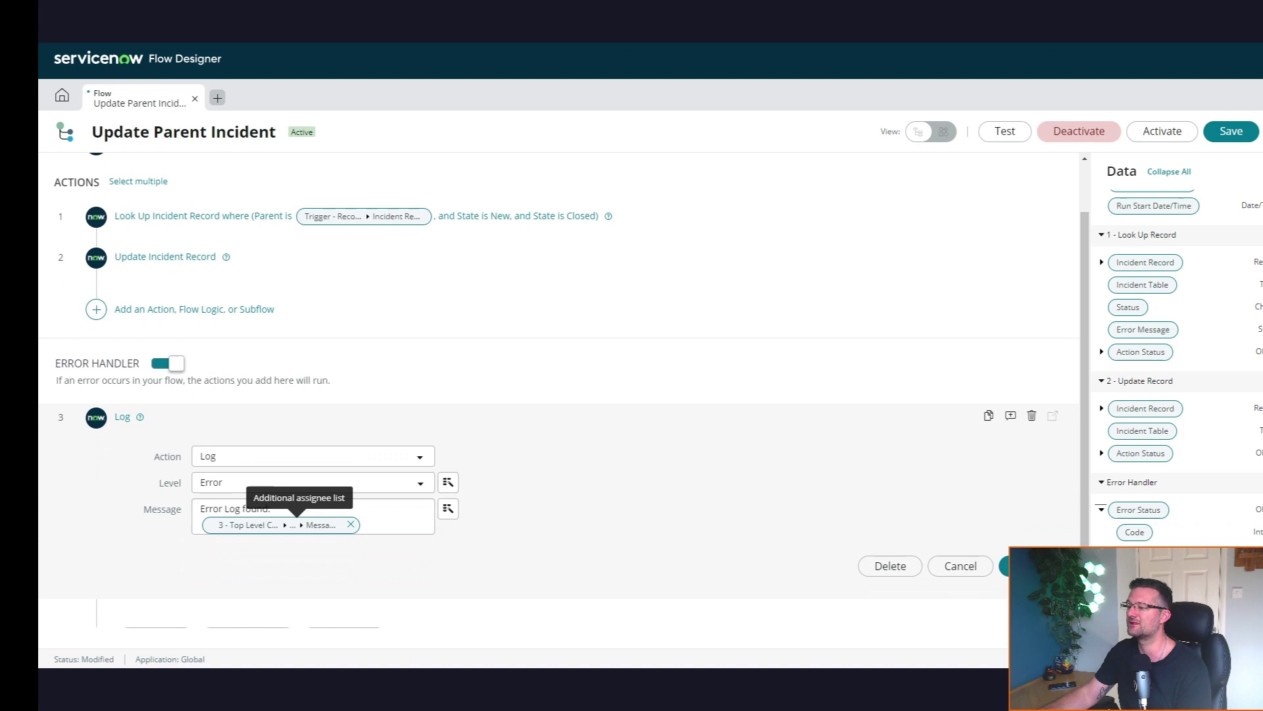
click(1007, 565)
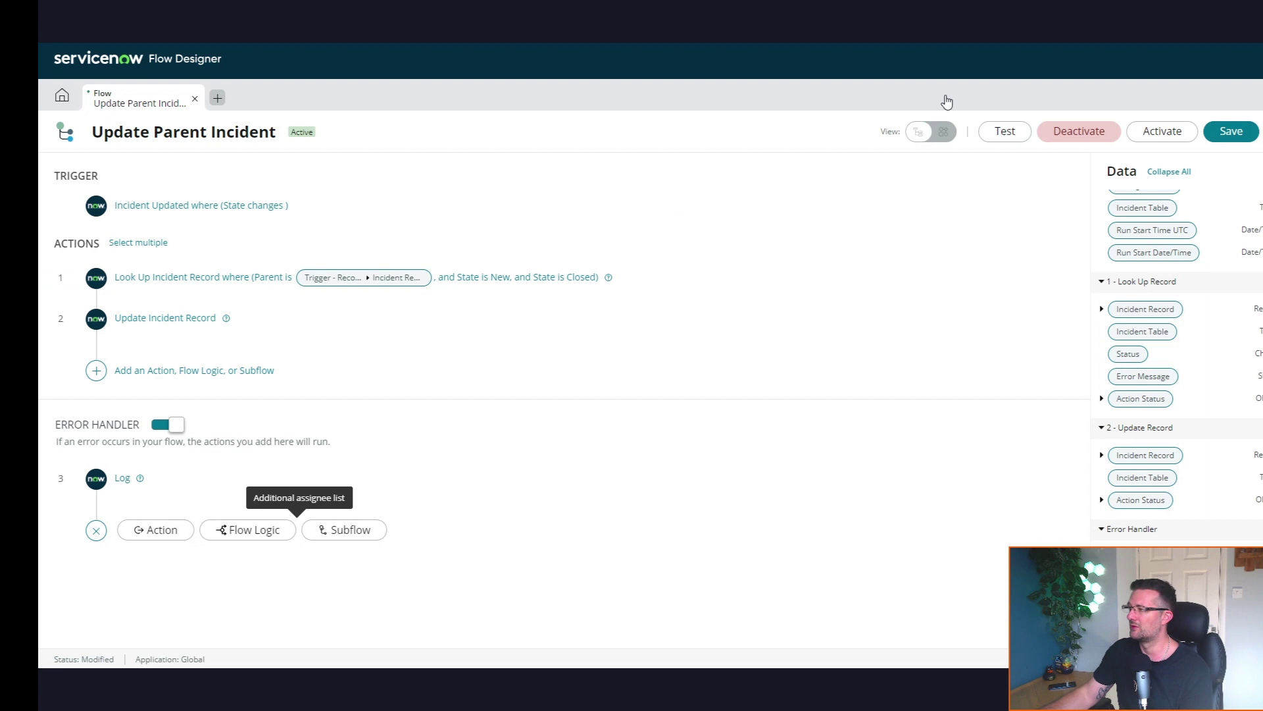
Save the flow, run a test on the chosen incident, and open its execution details
click(1231, 133)
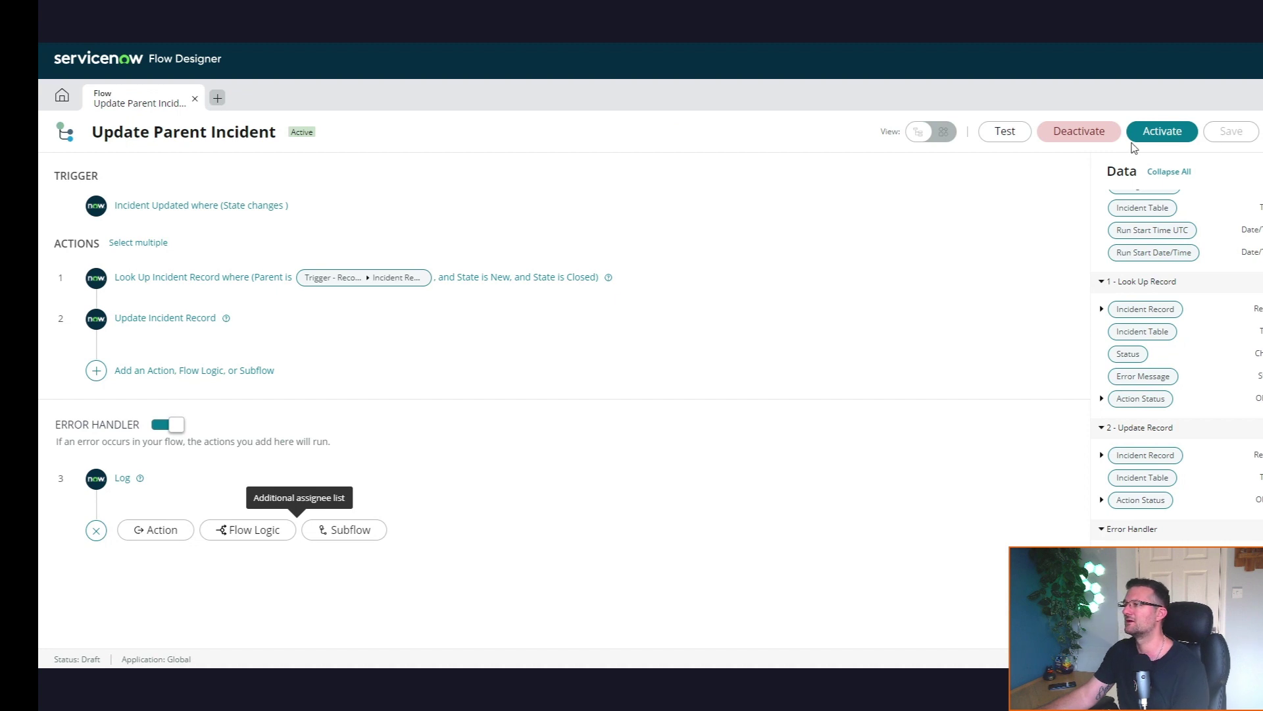
click(1007, 132)
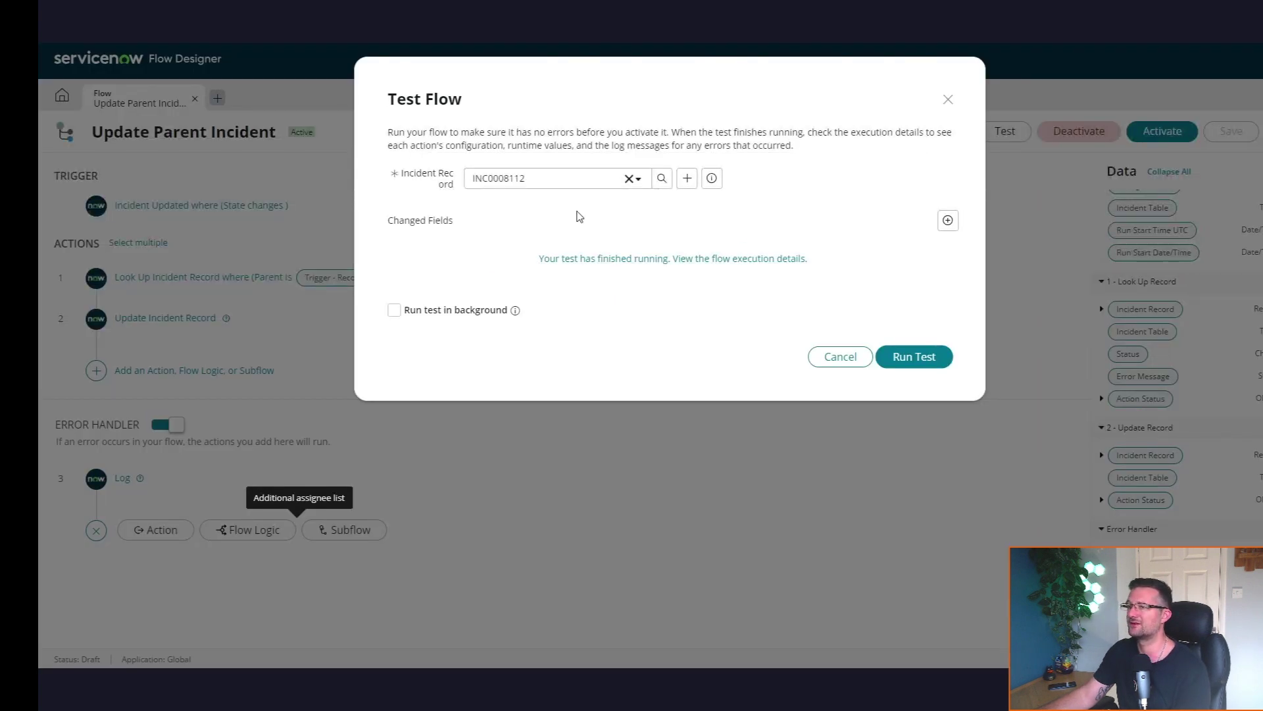
click(921, 356)
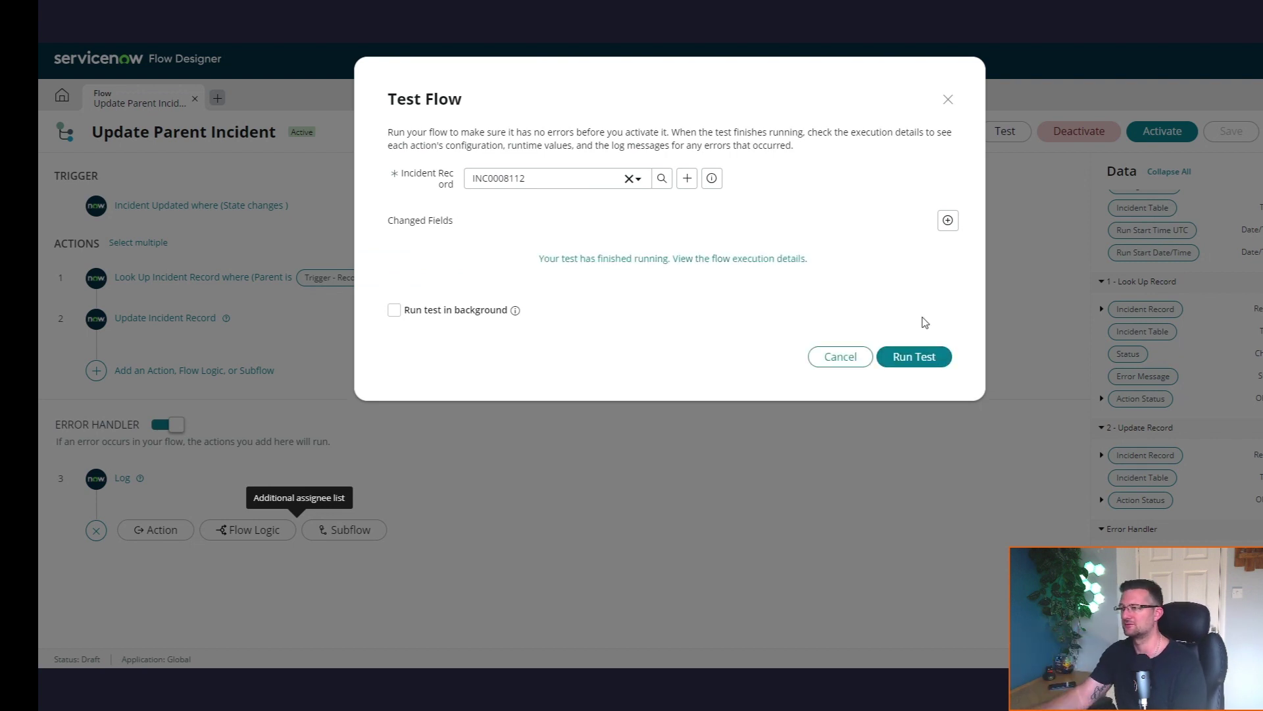
click(746, 260)
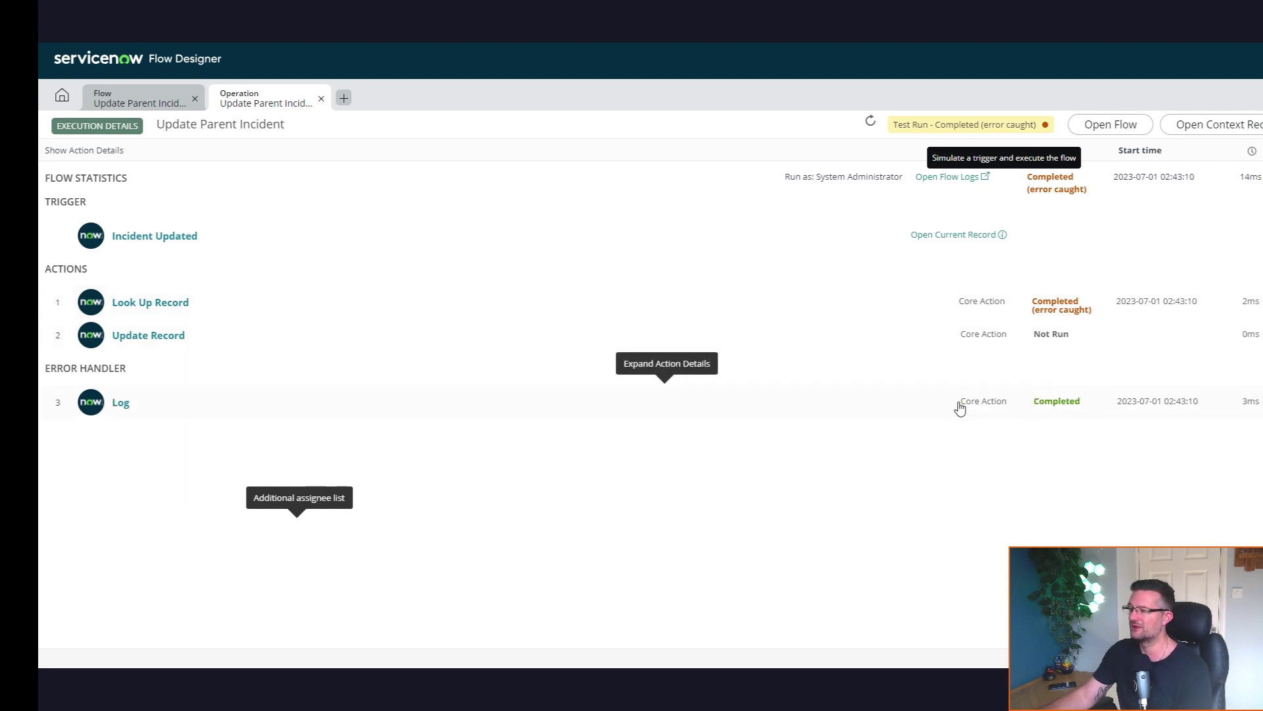
Expand the Log step's logs and highlight 'No Record Found' in the entry
click(125, 411)
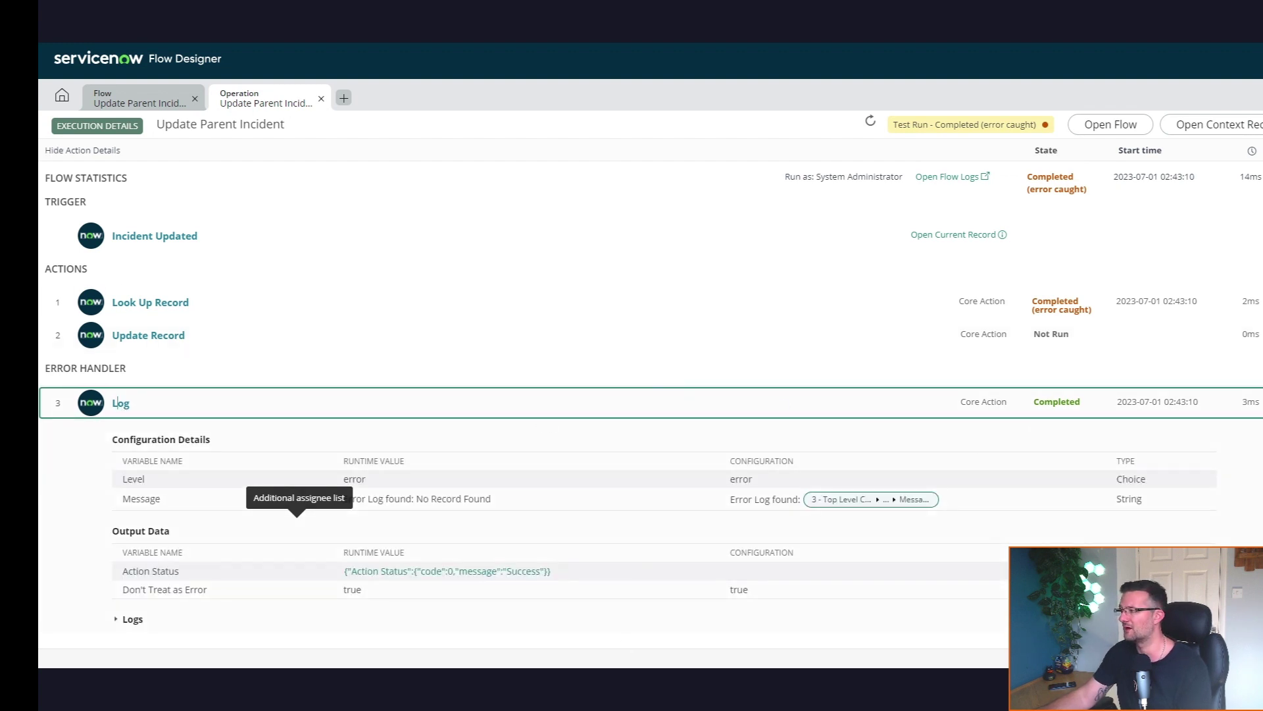
scroll(1235, 362, down, 1)
click(131, 547)
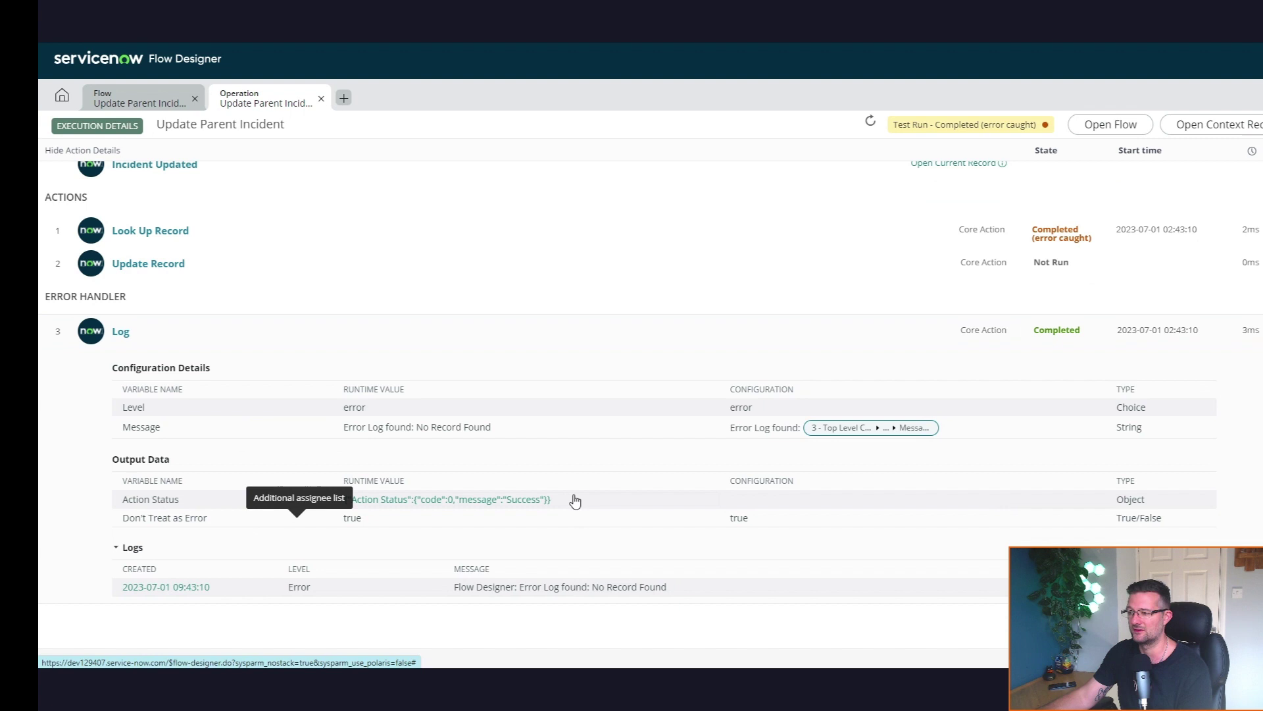
drag(666, 586, 583, 587)
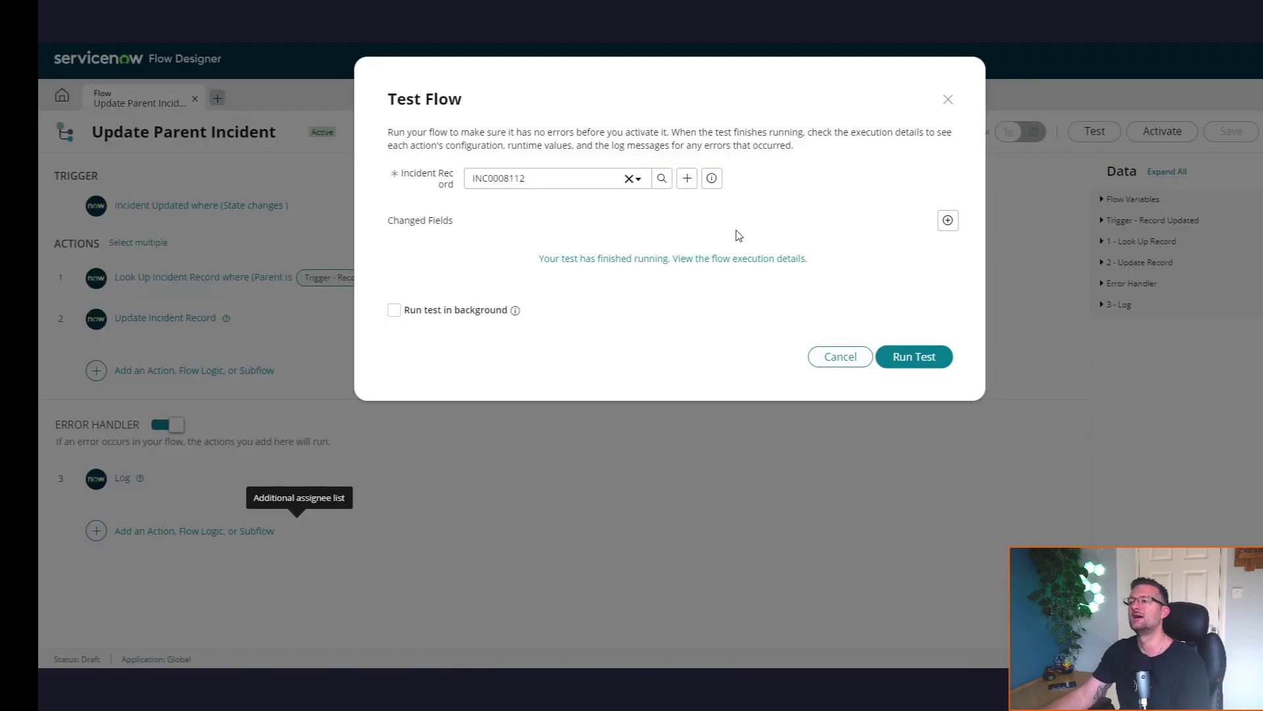
Close the test dialog and bring up step choices below the Log step in the error handler
click(840, 357)
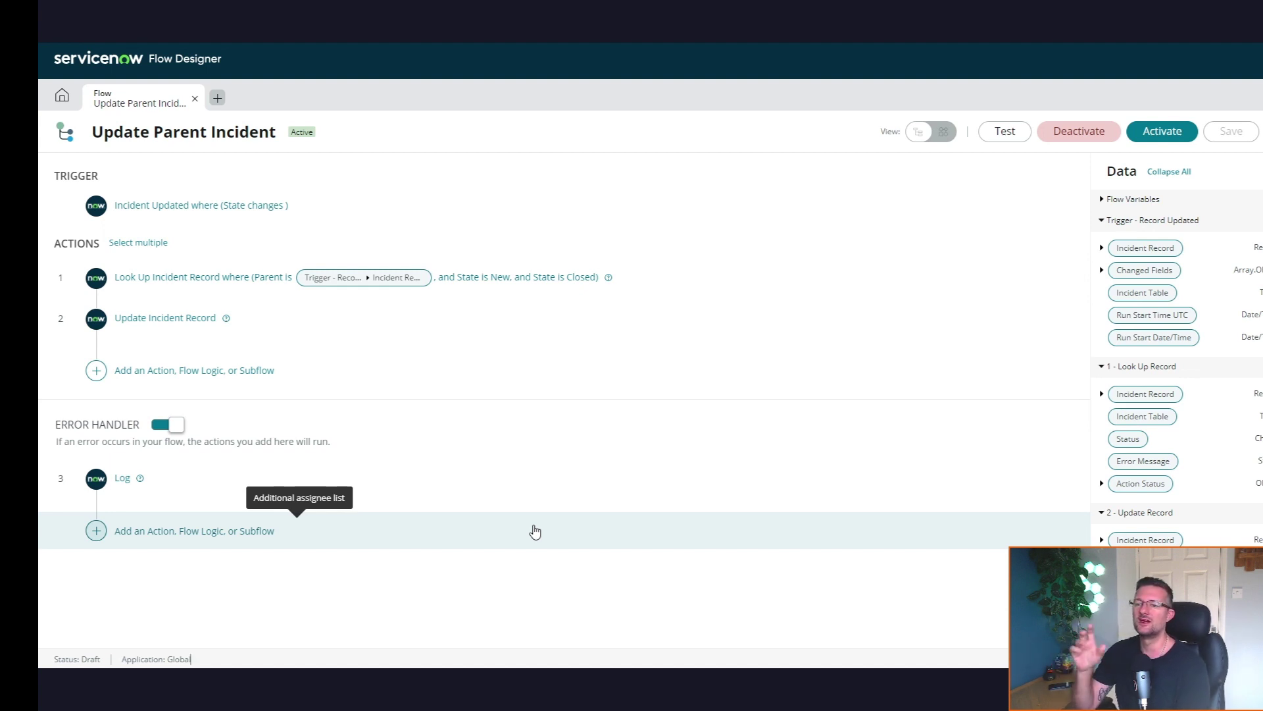
click(237, 538)
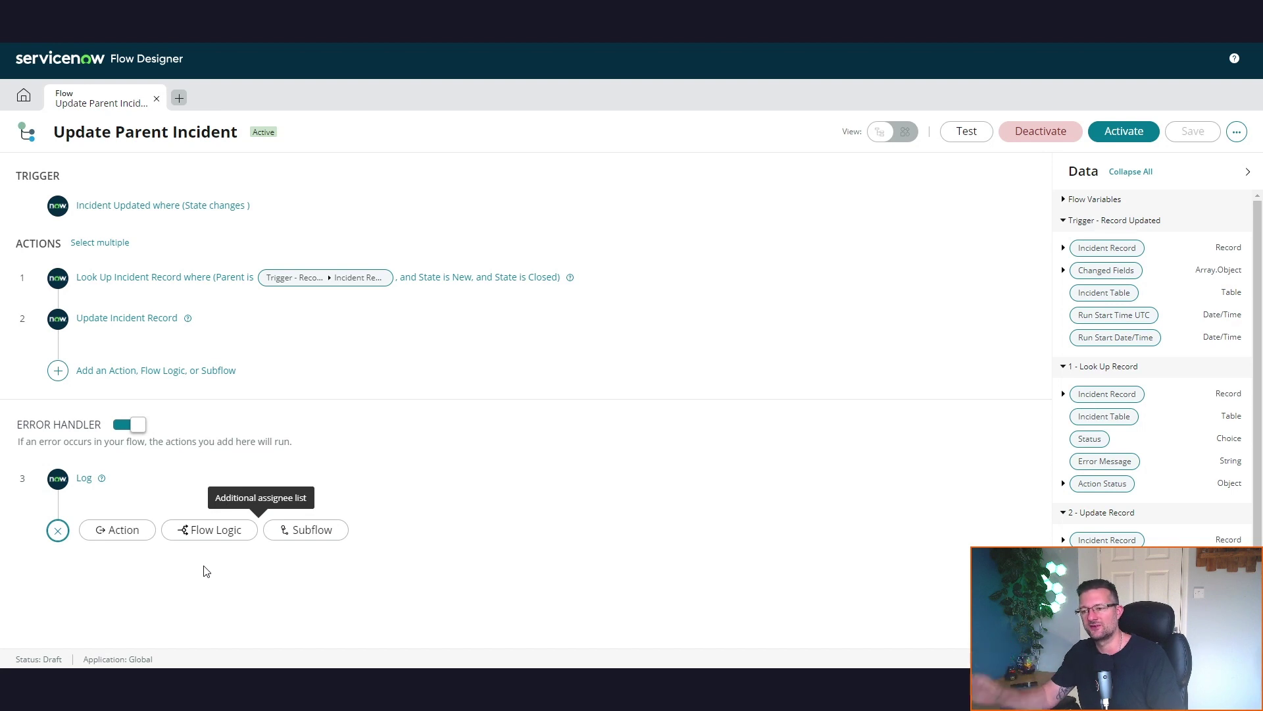
Search subflows for 'error' and add the Error Handler subflow as the next step
click(309, 532)
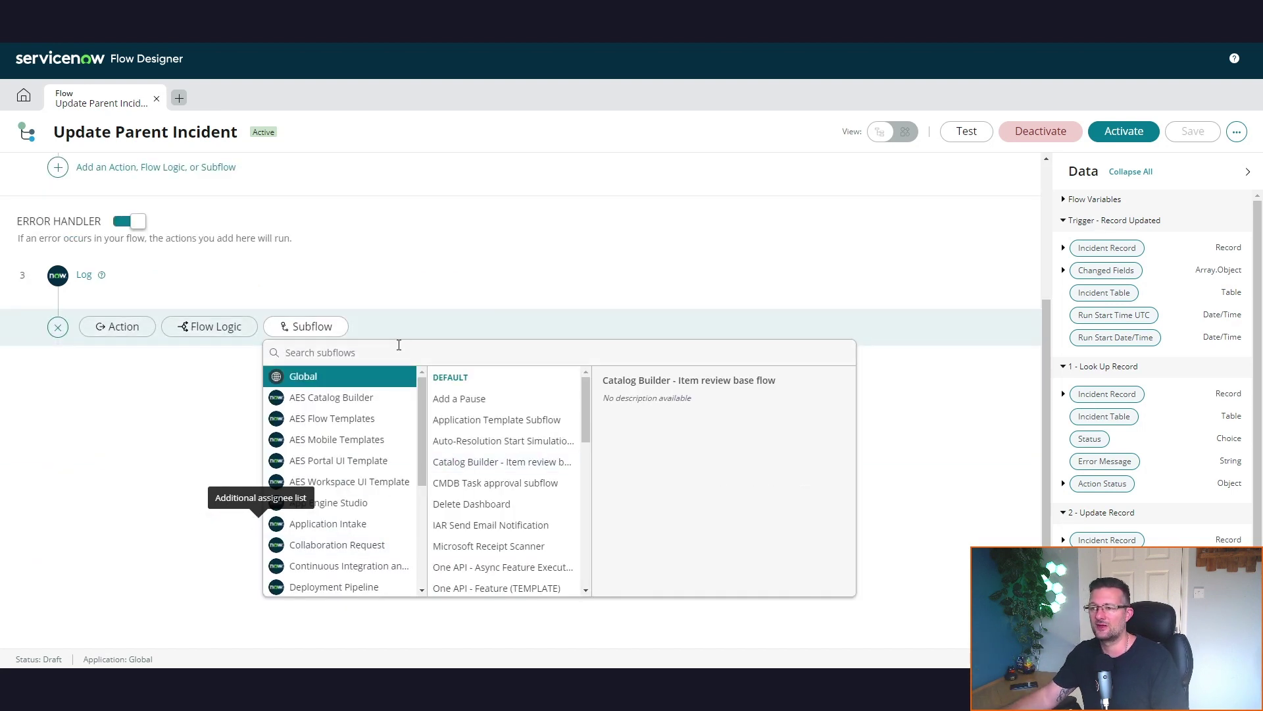
text(error)
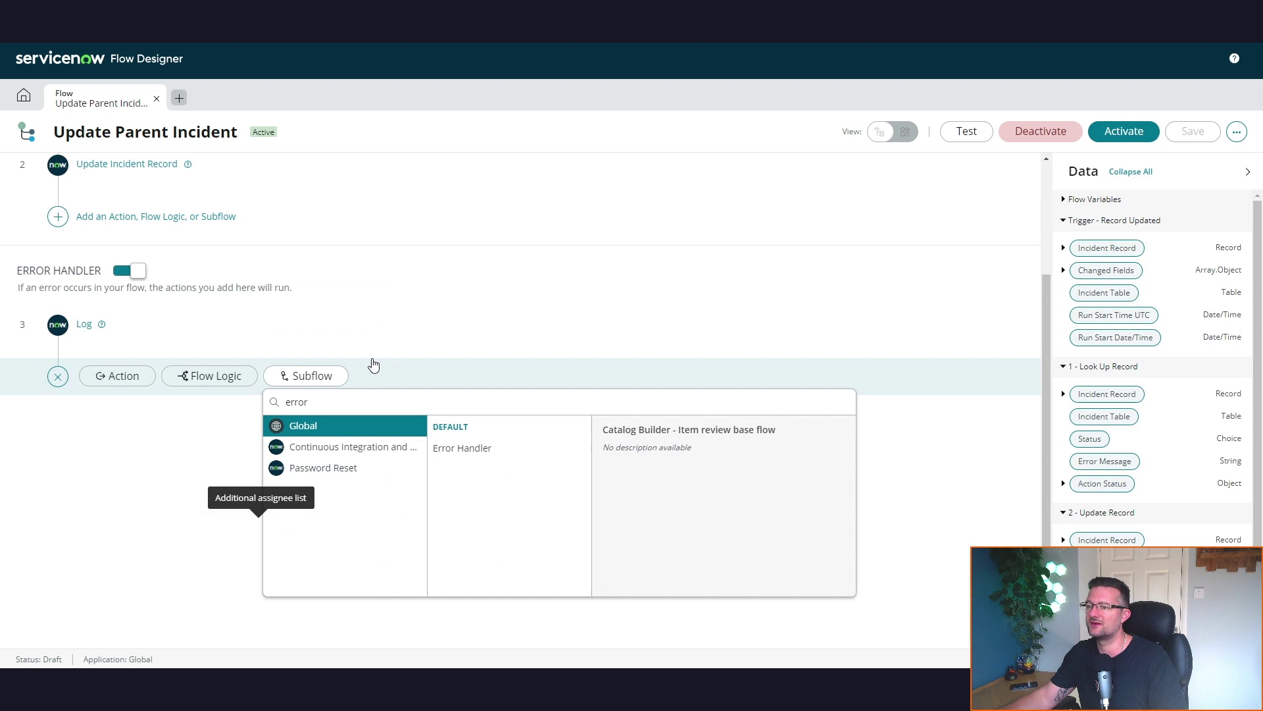
click(463, 453)
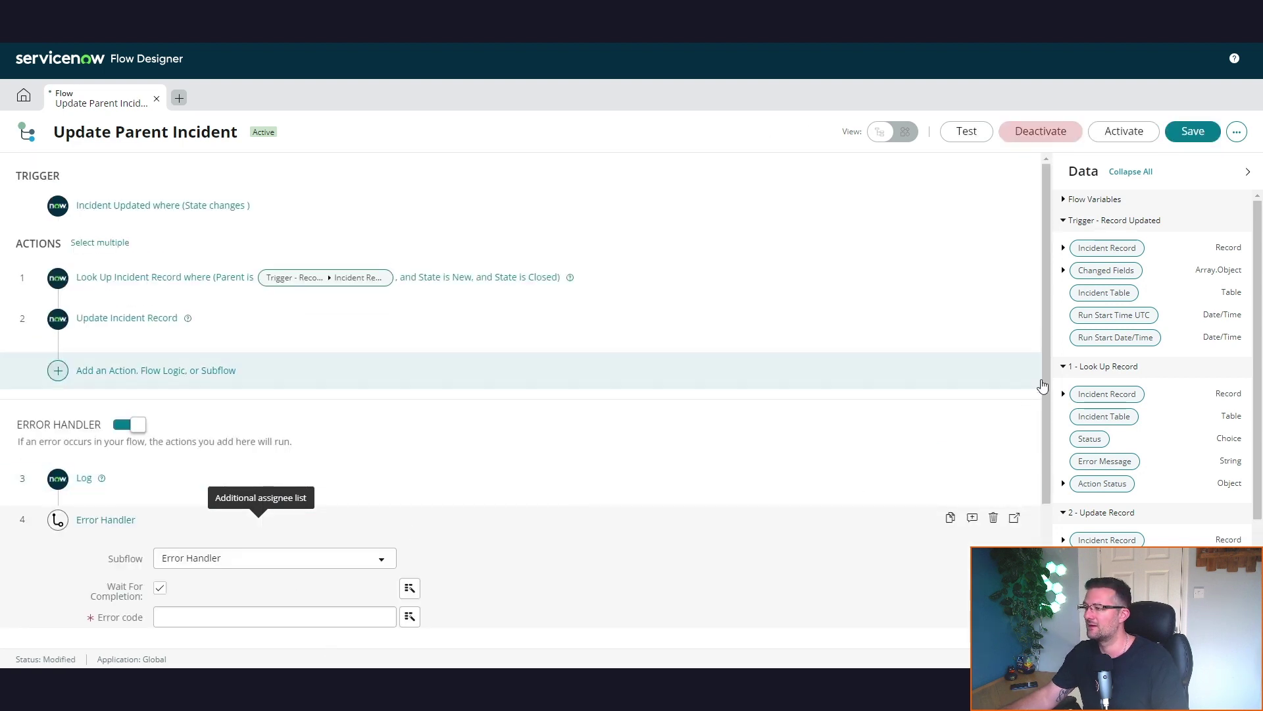
scroll(1046, 421, down, 1)
drag(1045, 422, 1045, 449)
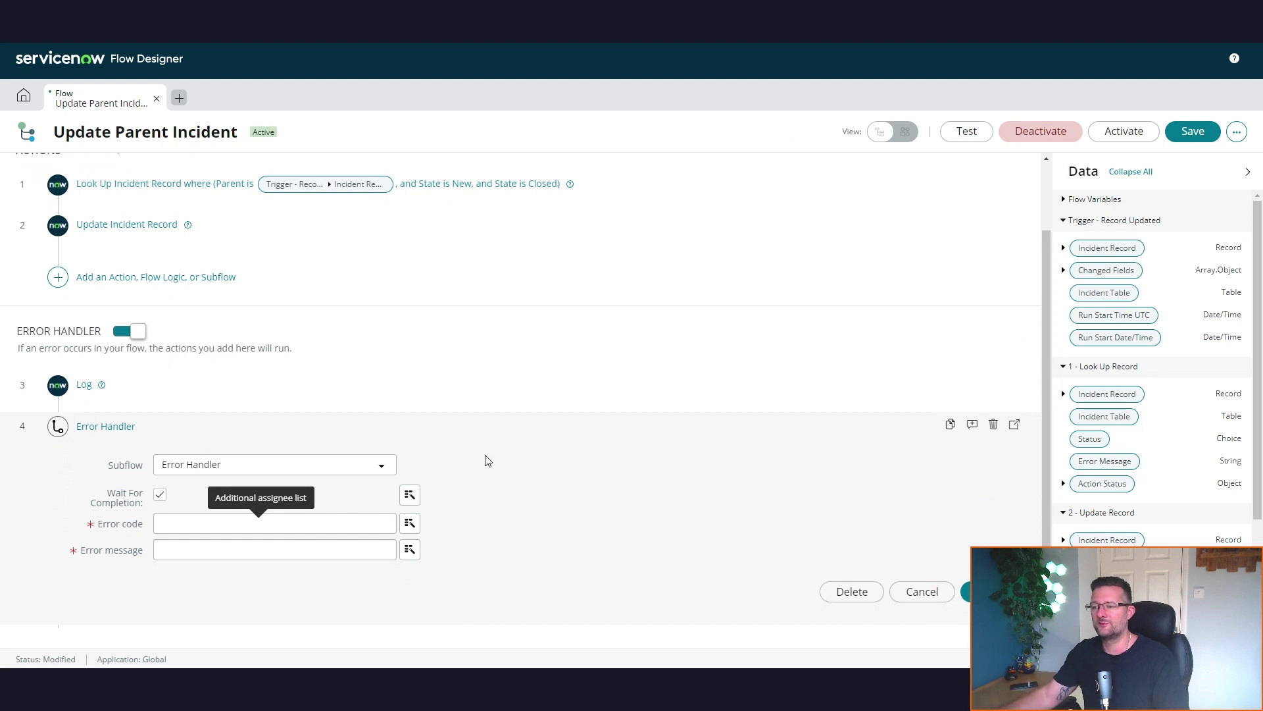
Map Error code and Error message to the caught Error Status Code and Message, then save
click(418, 526)
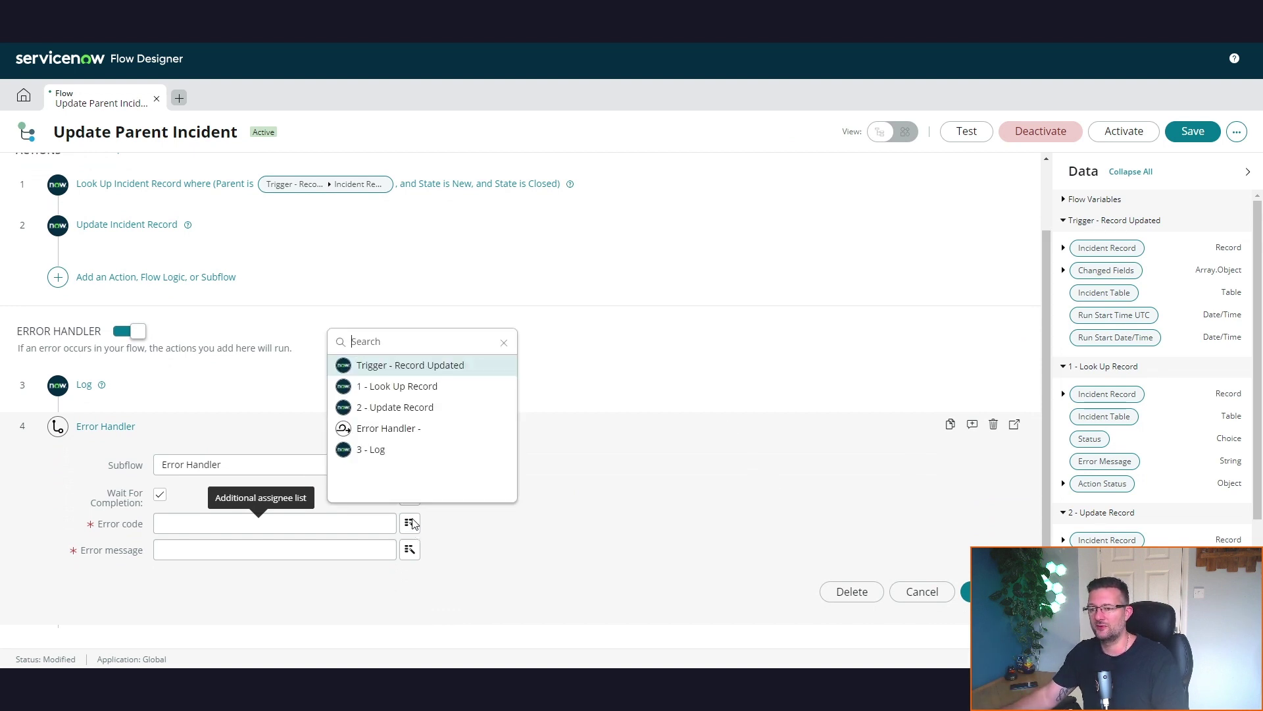
click(402, 429)
click(613, 365)
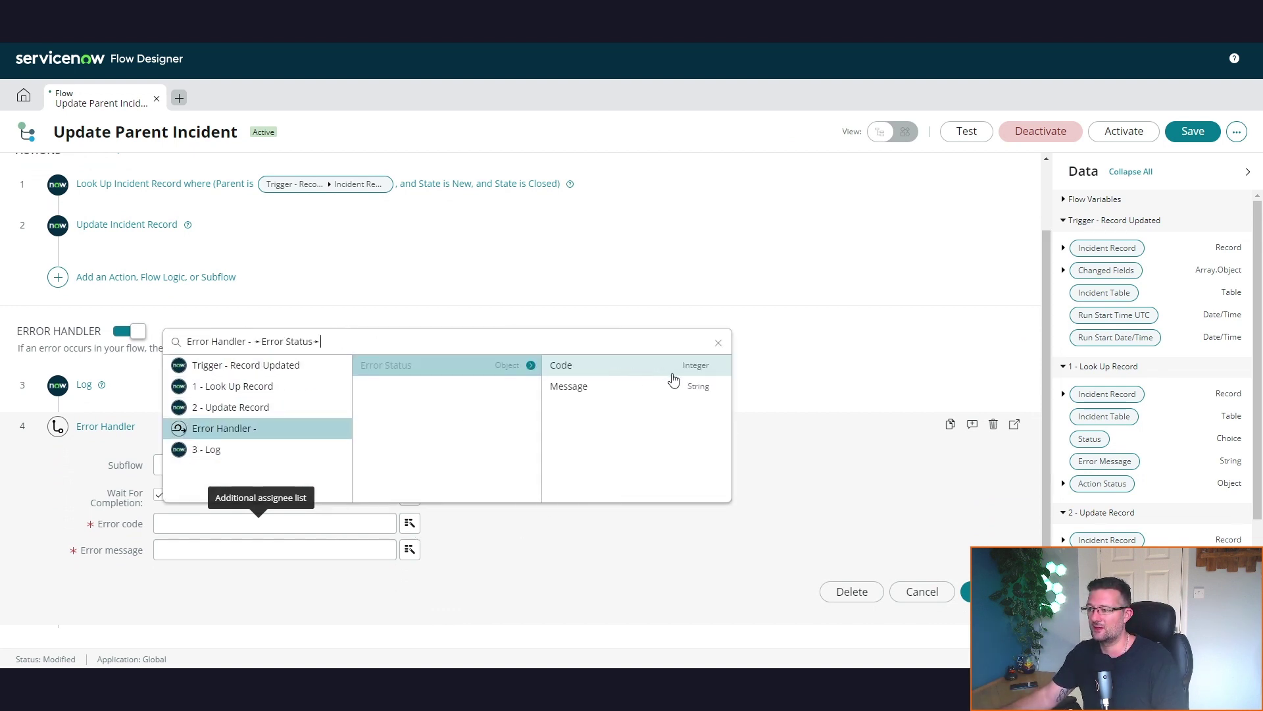
click(632, 366)
click(410, 548)
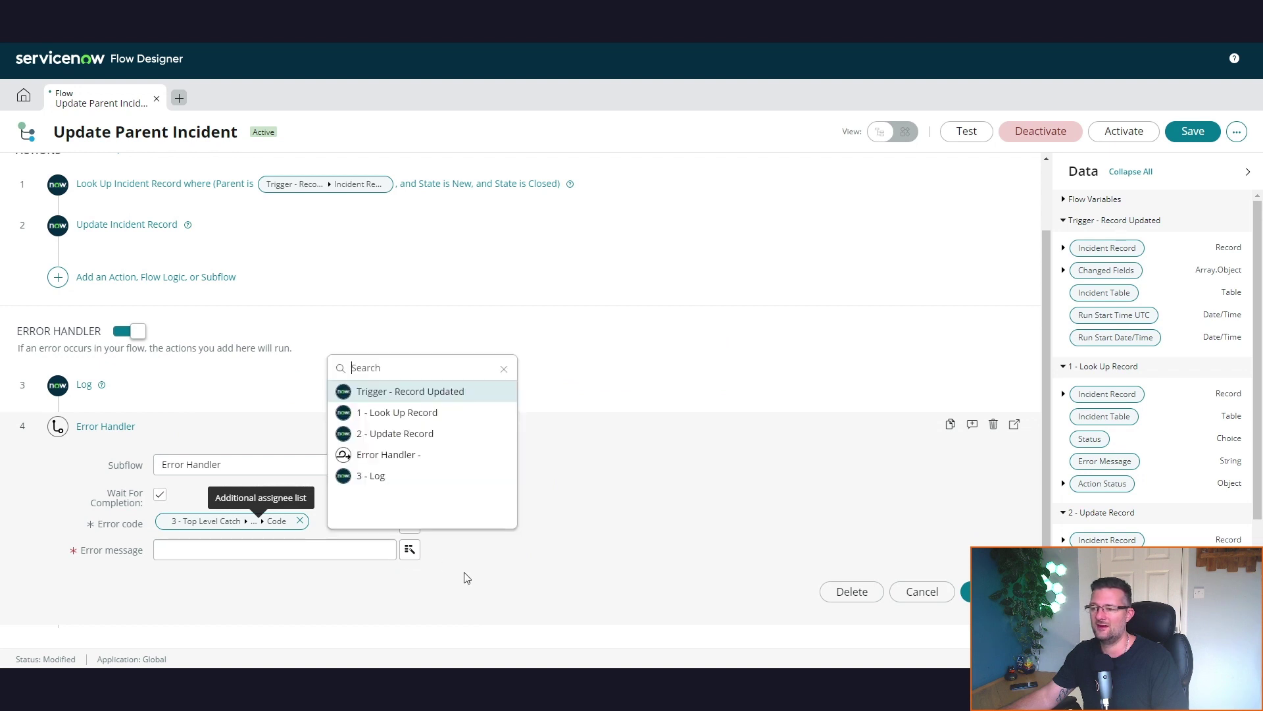
click(448, 457)
click(615, 393)
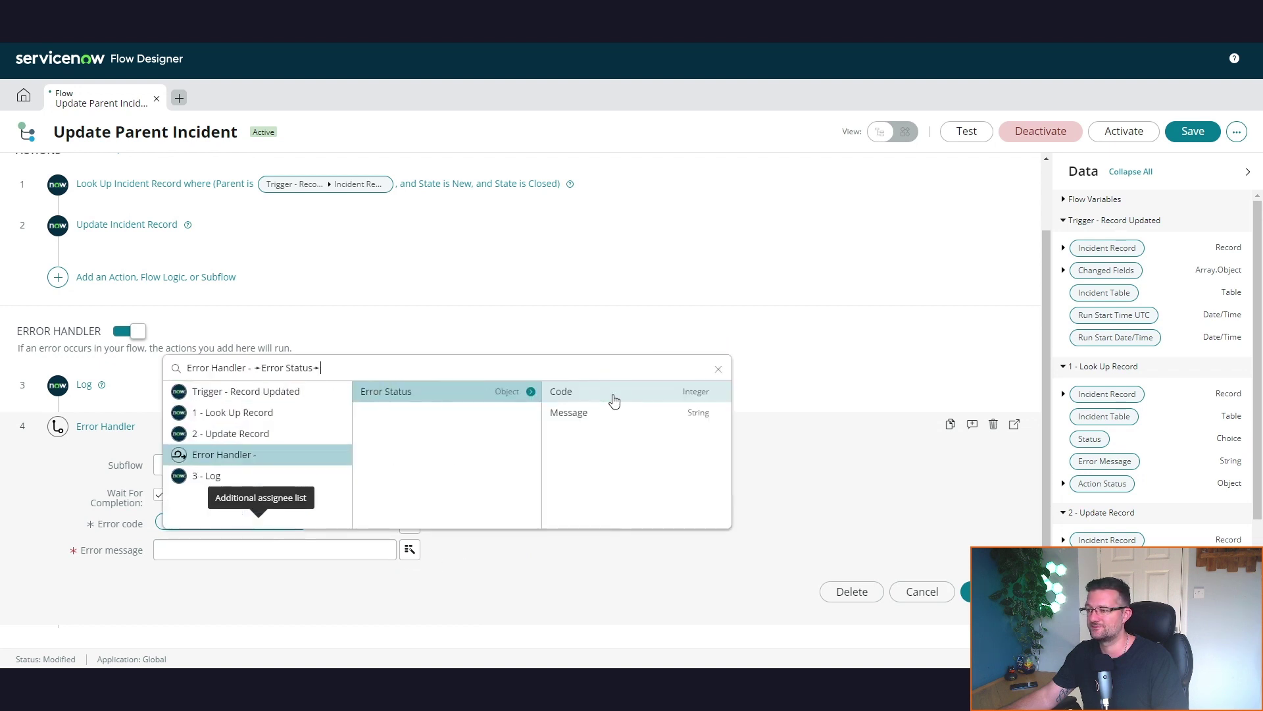
click(645, 415)
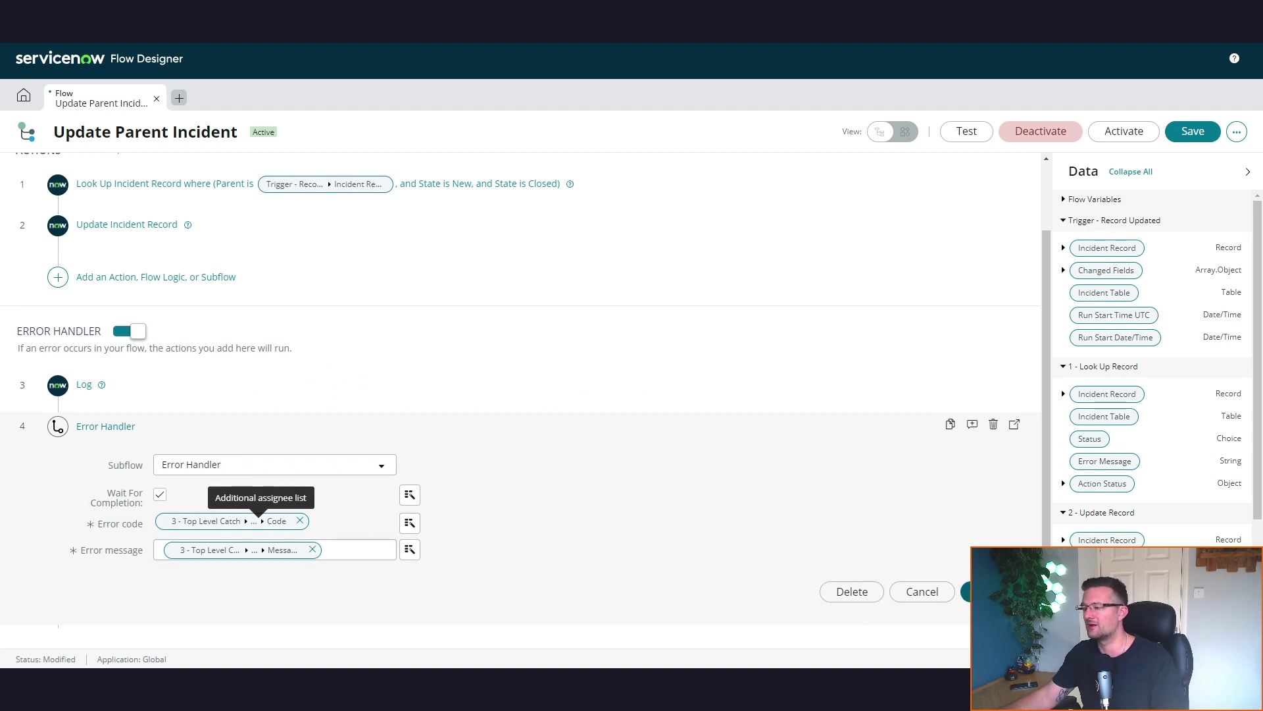
click(965, 591)
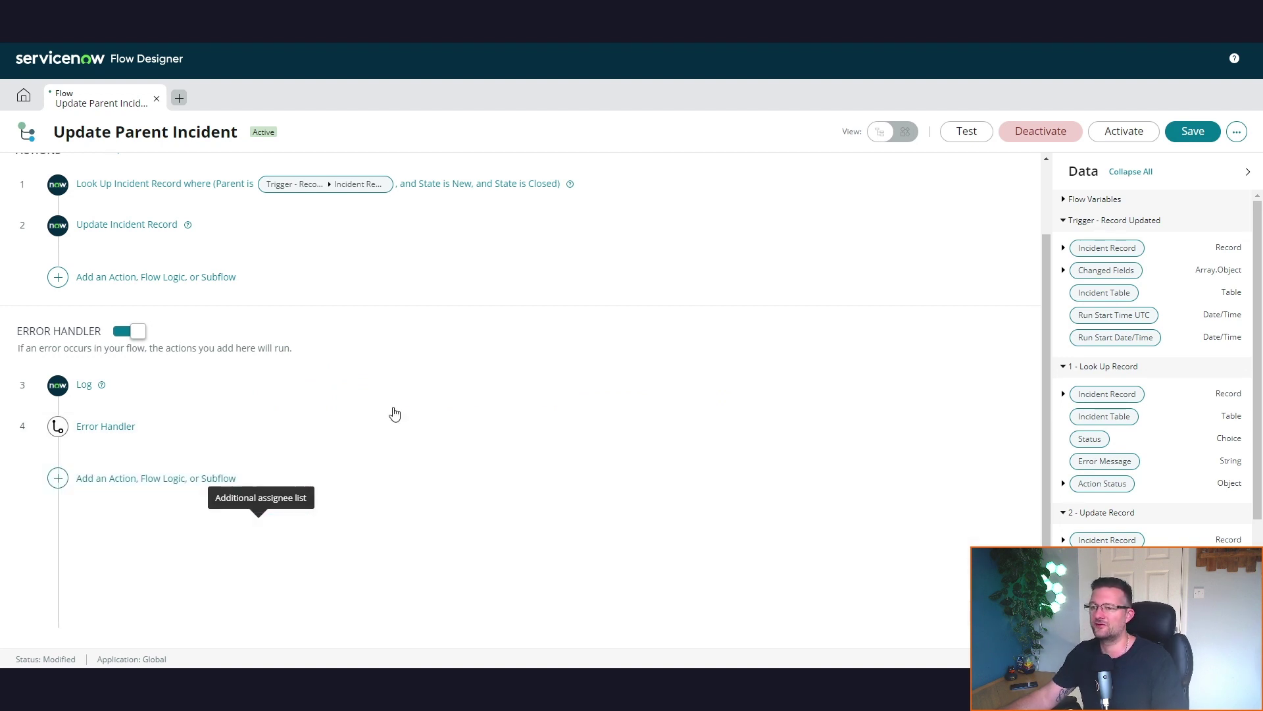
click(1192, 131)
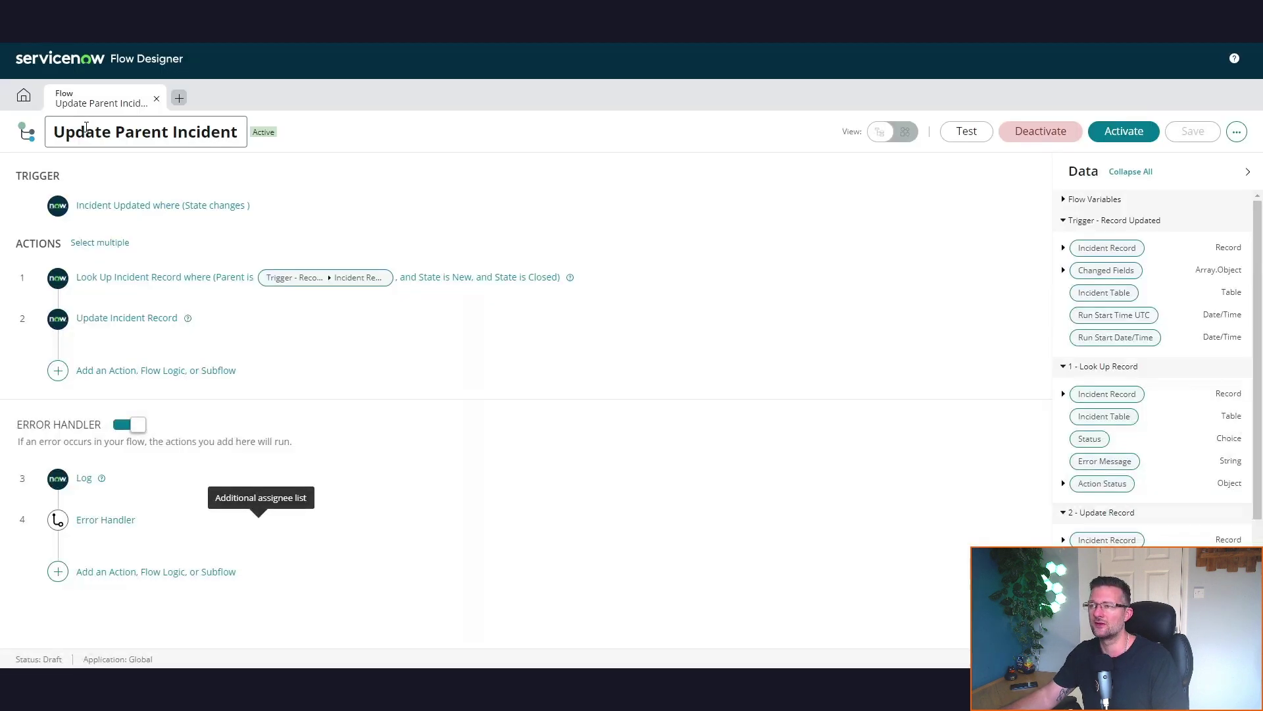
From Home, open the Error Handler subflow and expand its Create Incident Record action
click(24, 97)
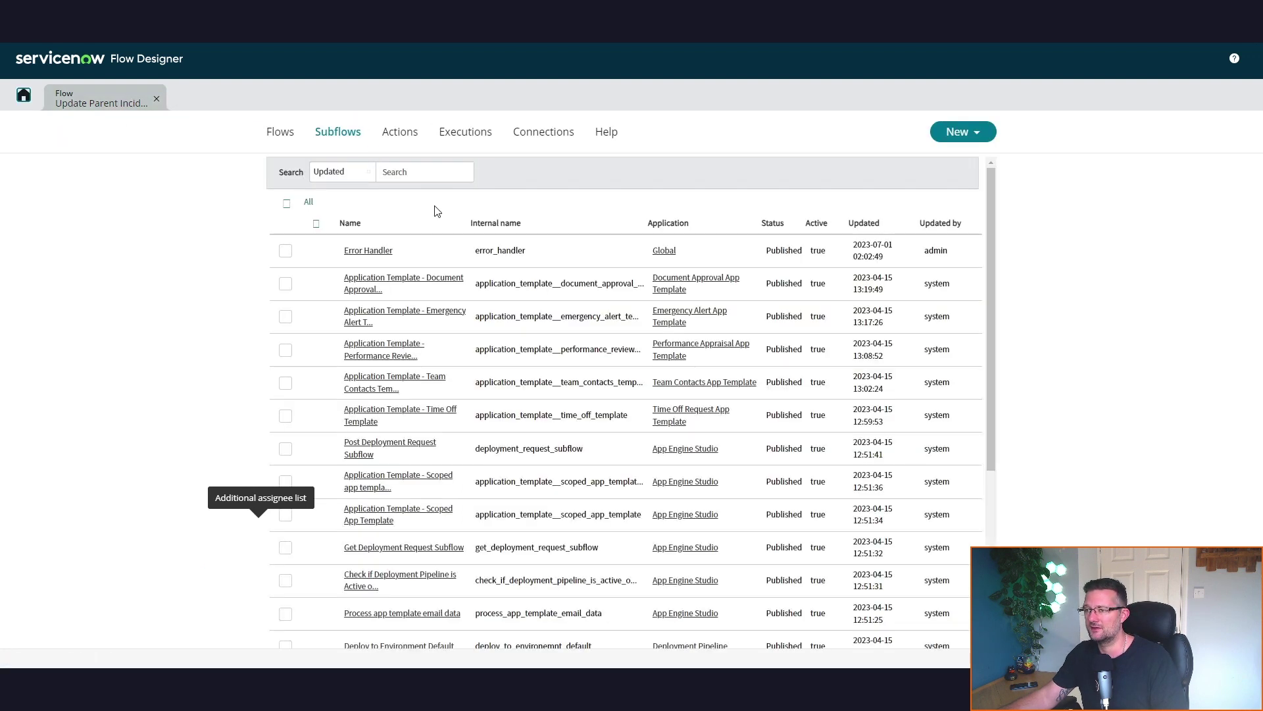
click(320, 224)
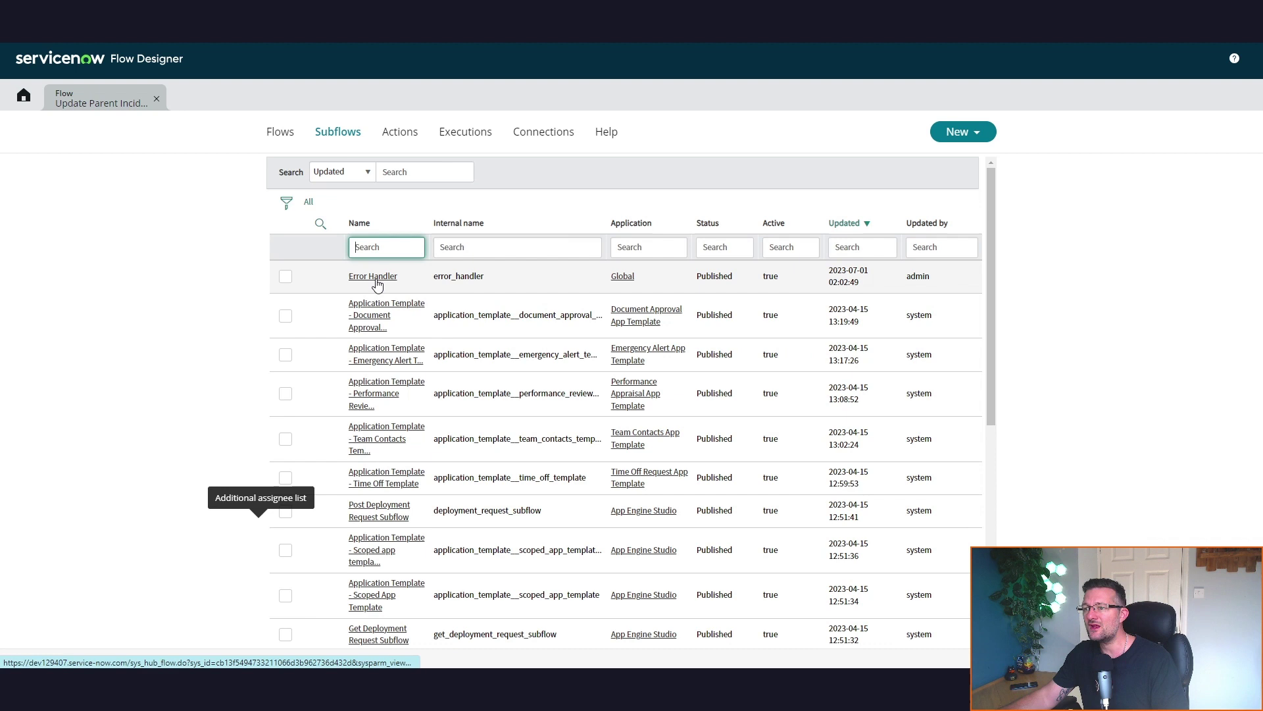
click(373, 277)
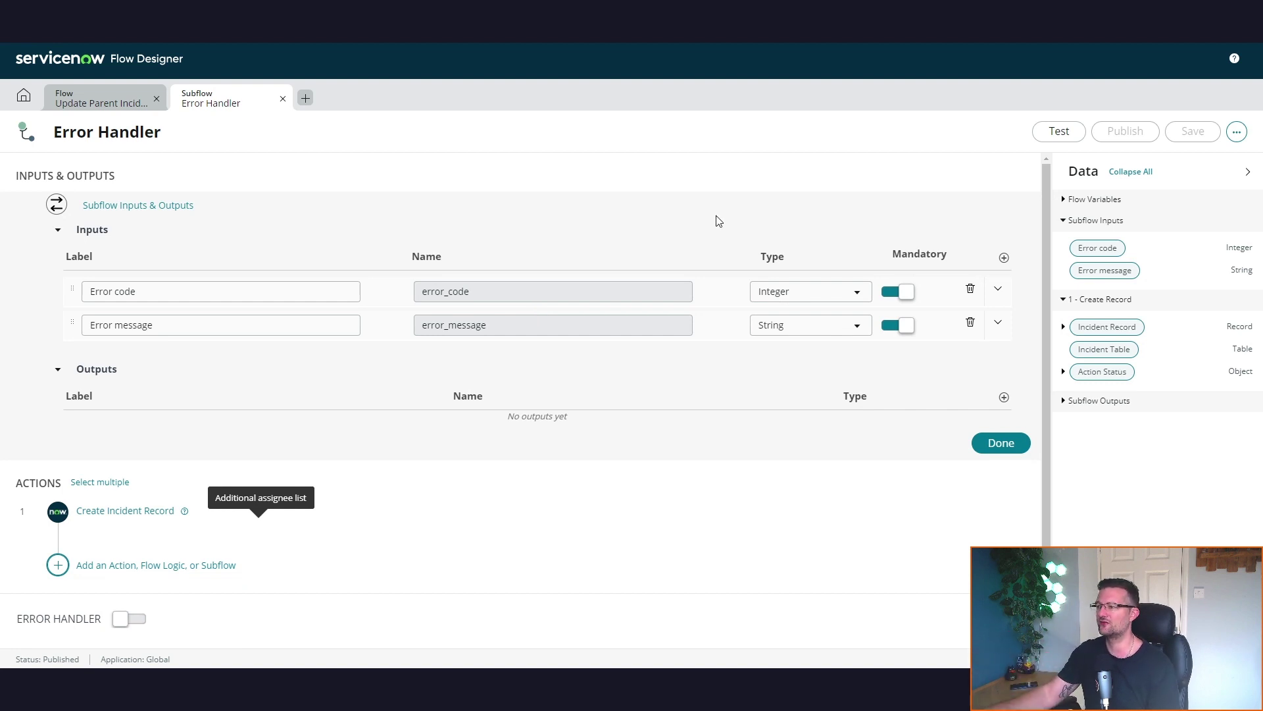
scroll(1045, 235, down, 1)
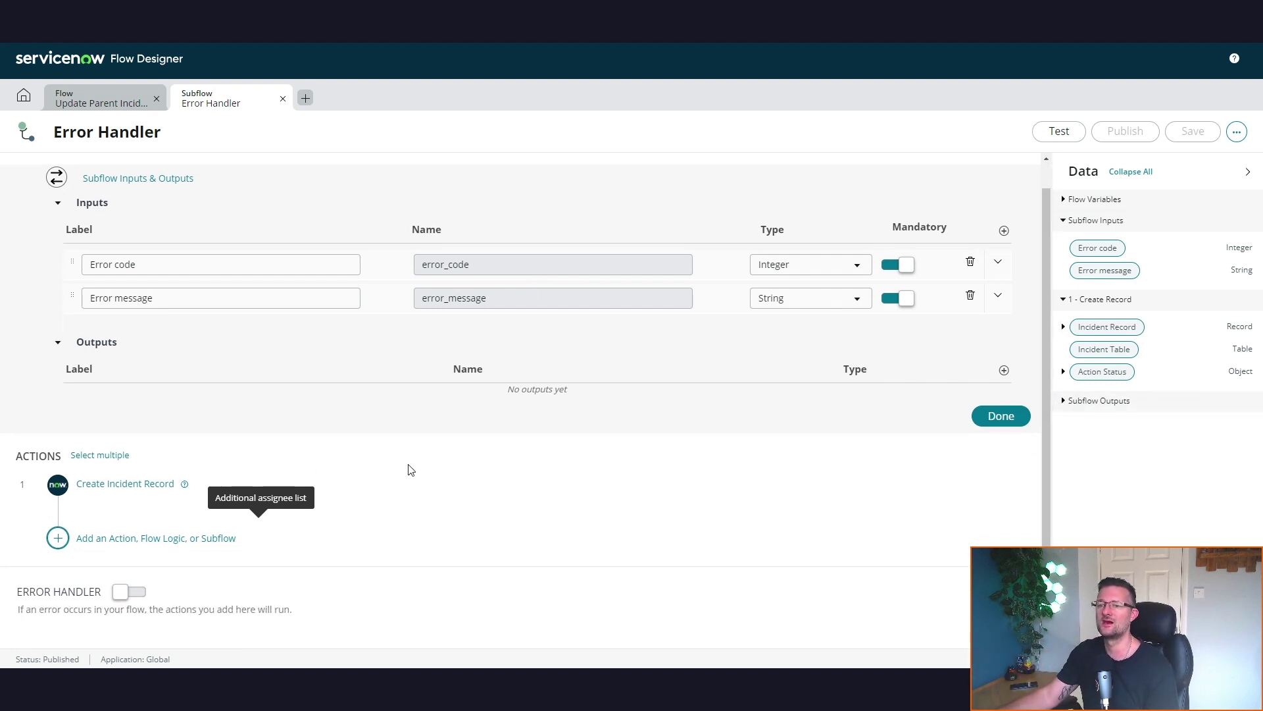
click(118, 483)
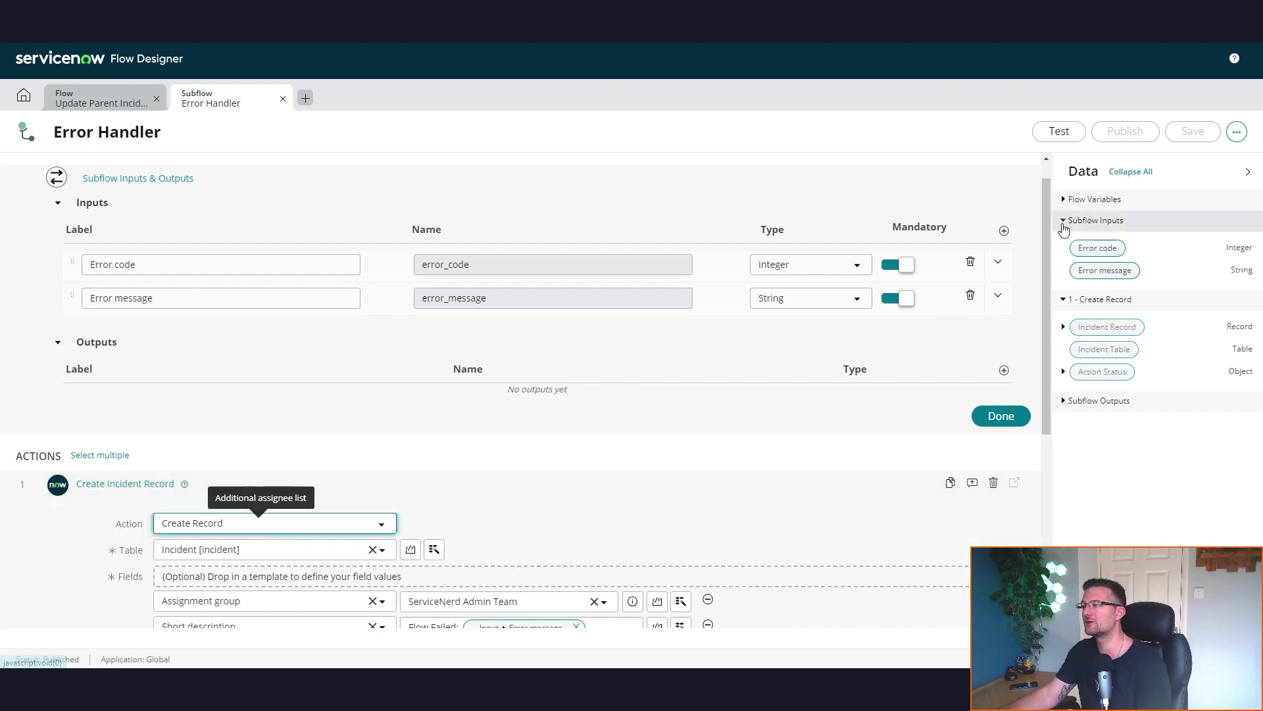
drag(1042, 236, 1057, 404)
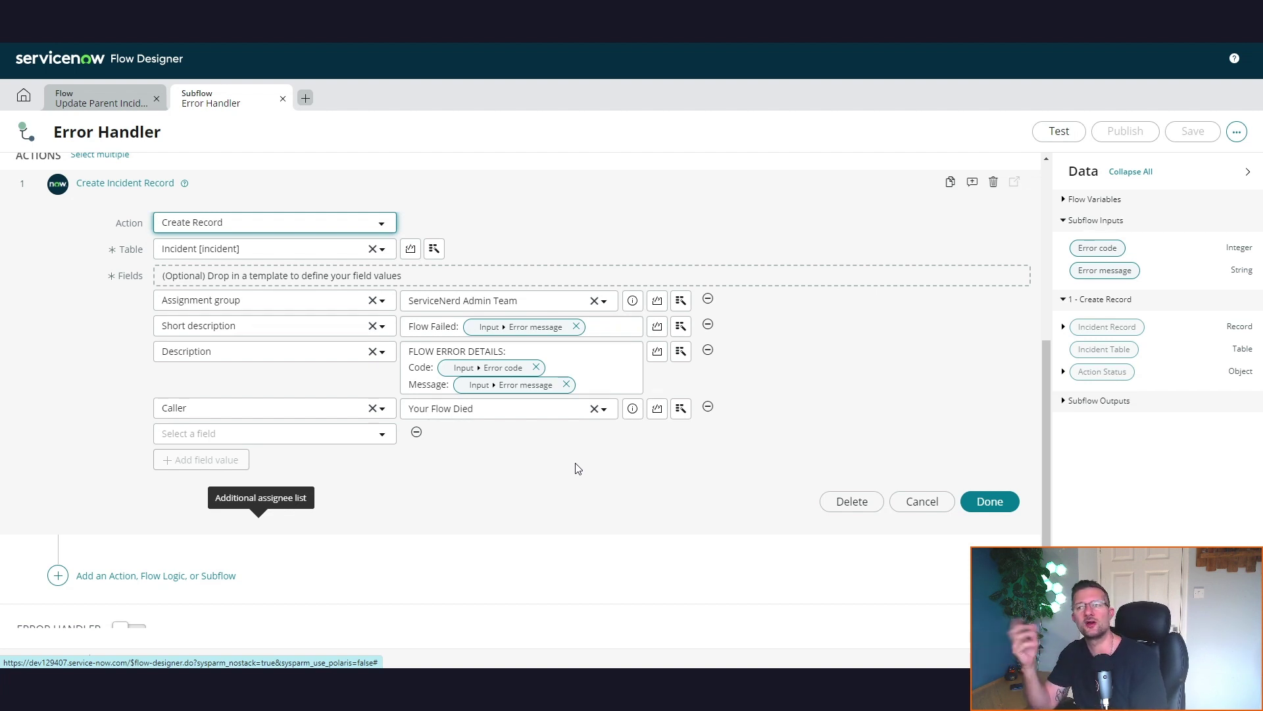
Compare the Update Parent Incident flow tab with the Error Handler subflow tab, ending on the flow
click(73, 105)
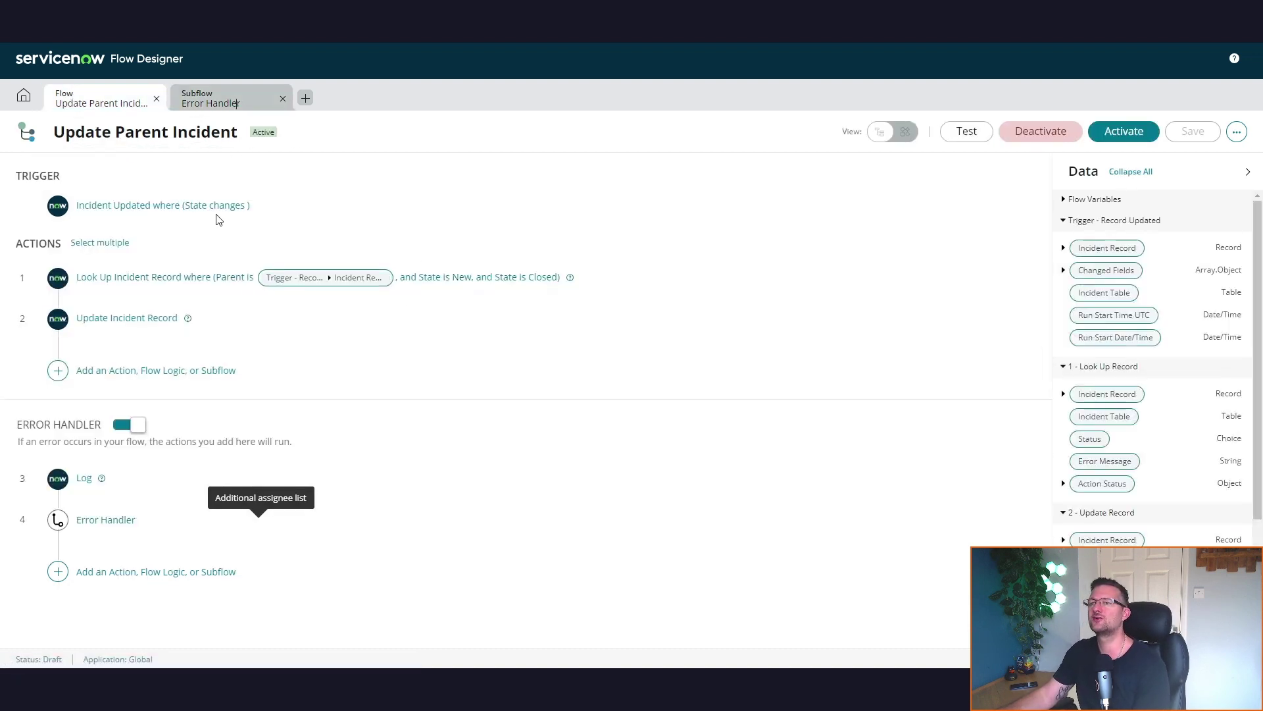
click(237, 101)
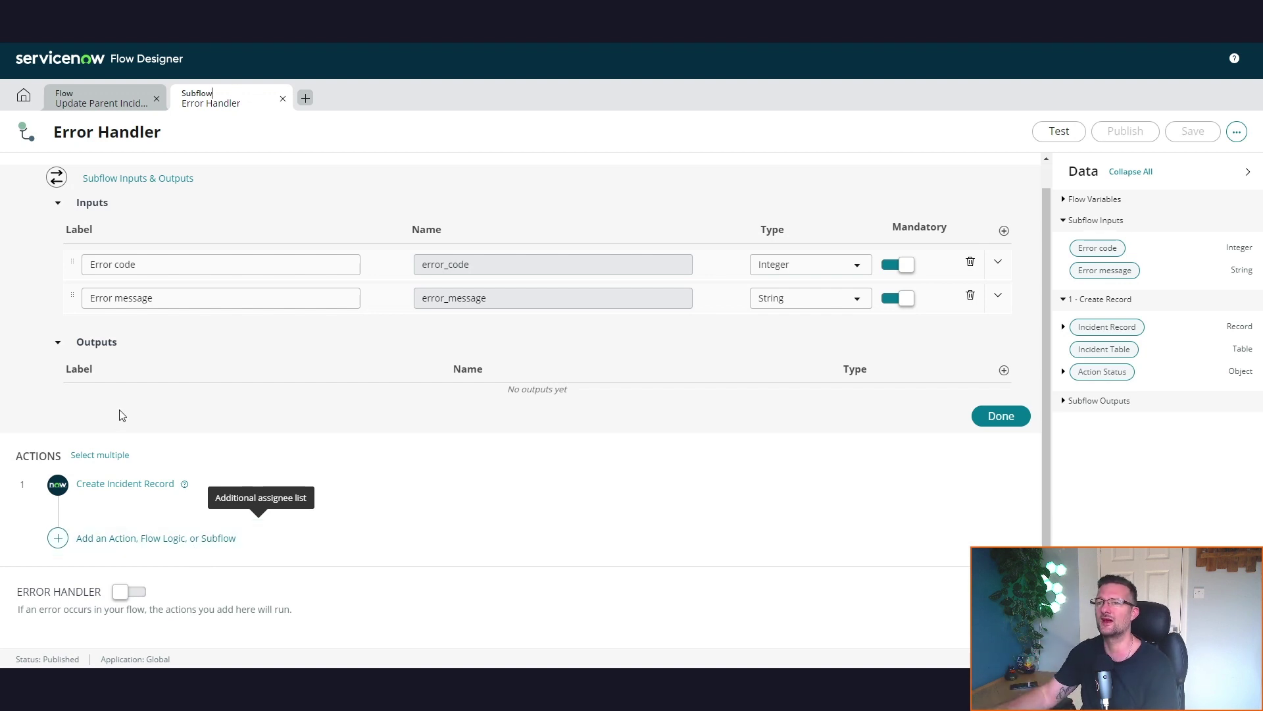
click(92, 92)
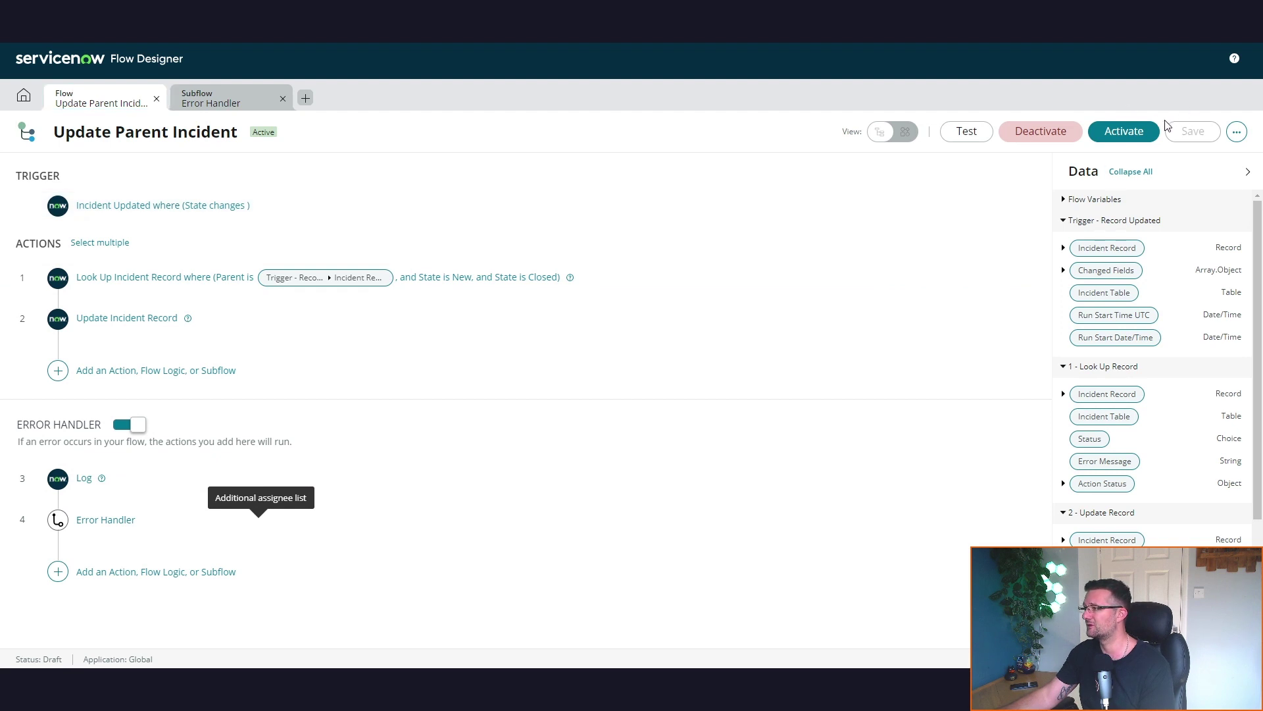
Run a test and expand the Error Handler row showing error code 1 and 'No Record Found'
click(962, 131)
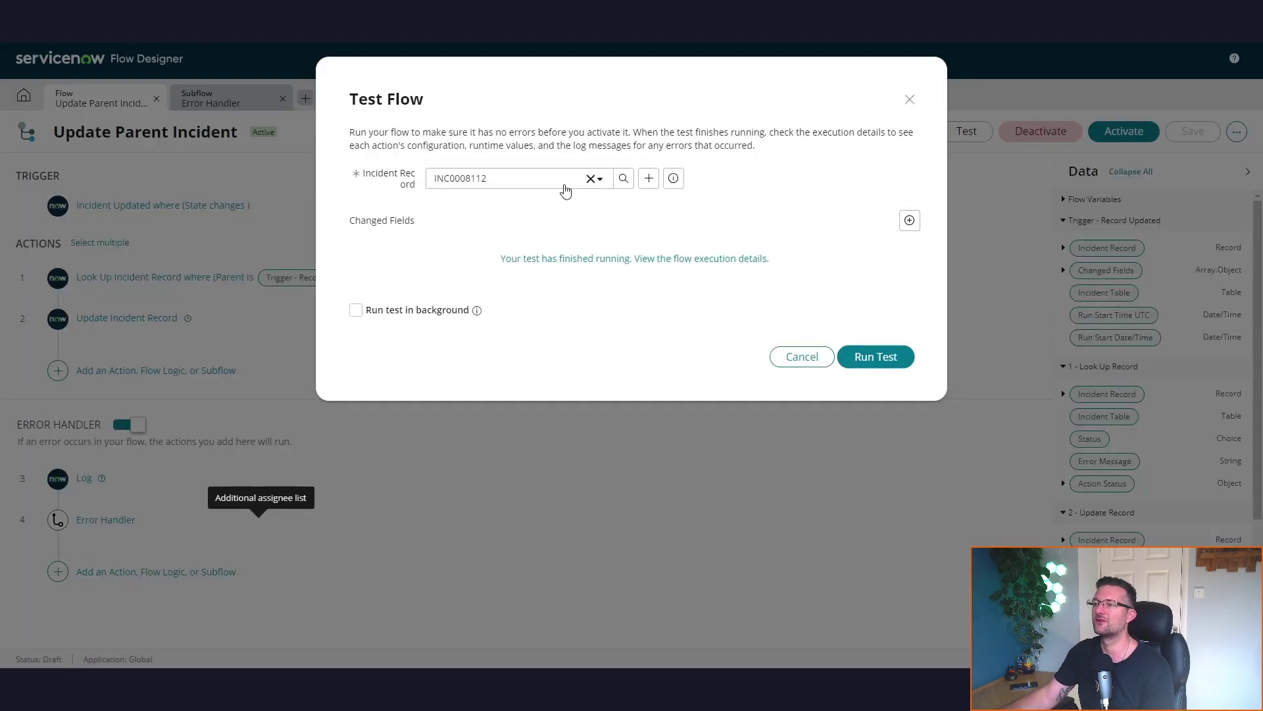
click(888, 357)
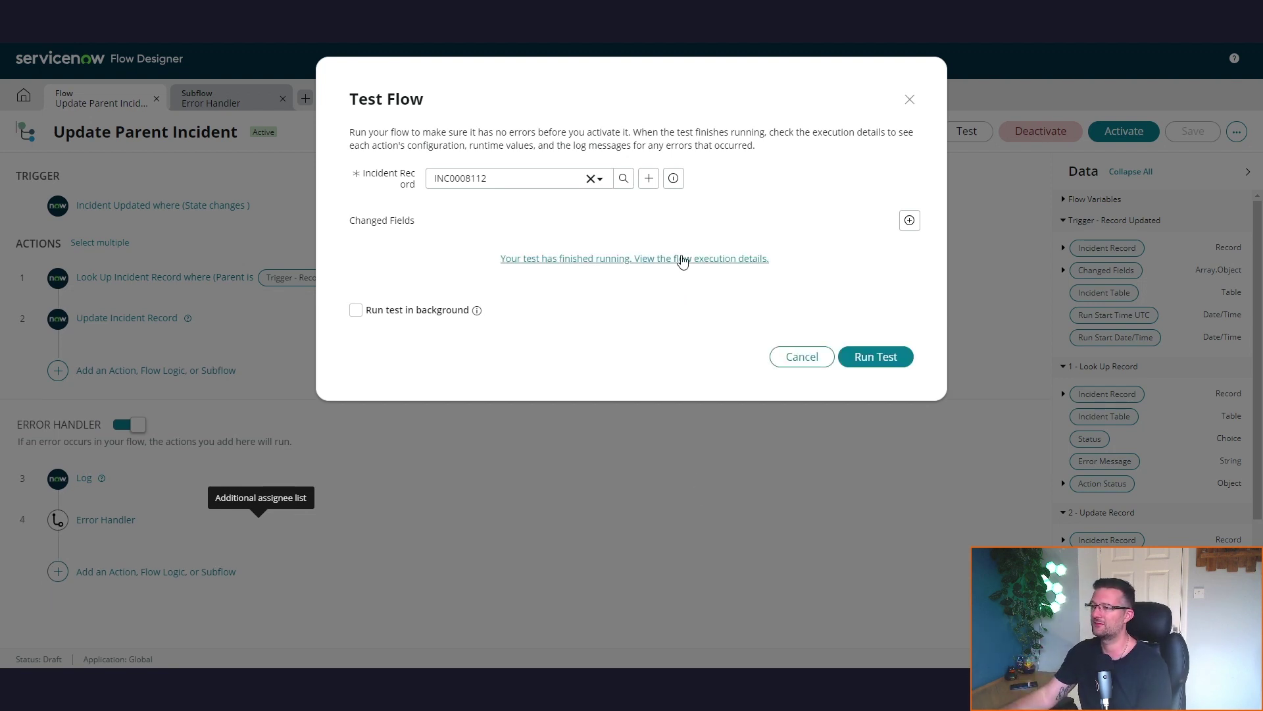
click(682, 259)
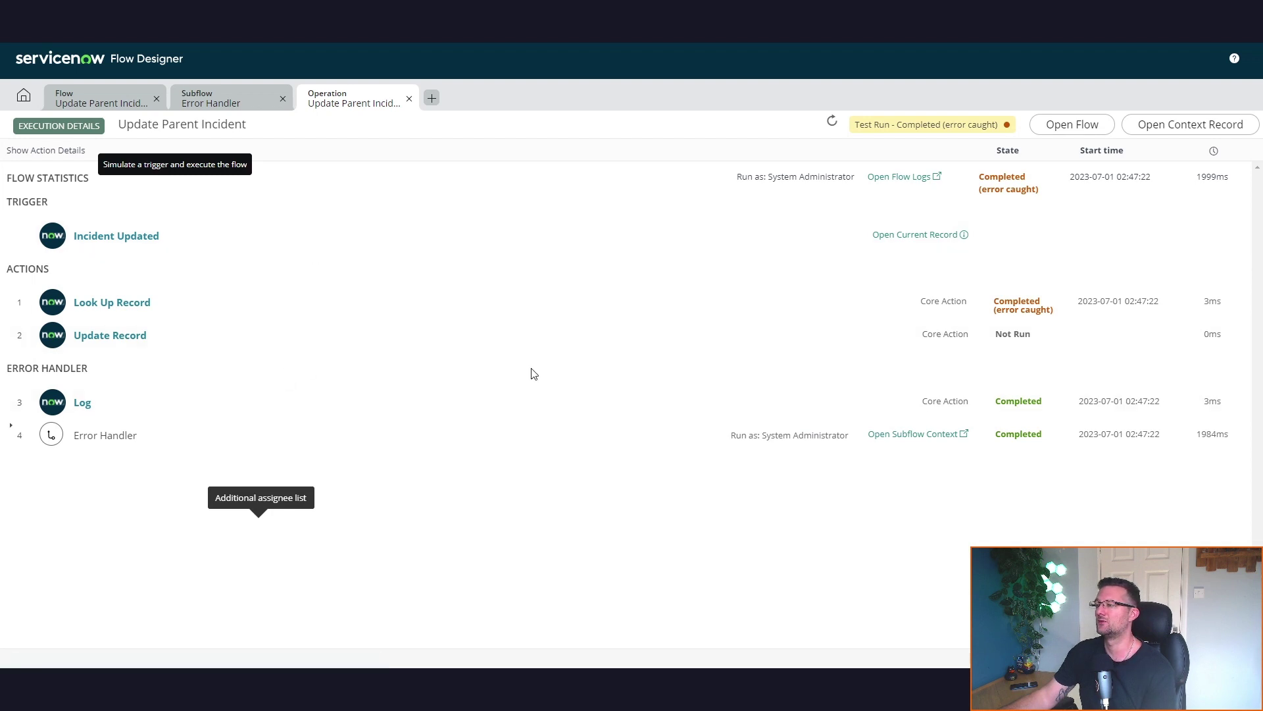
click(104, 443)
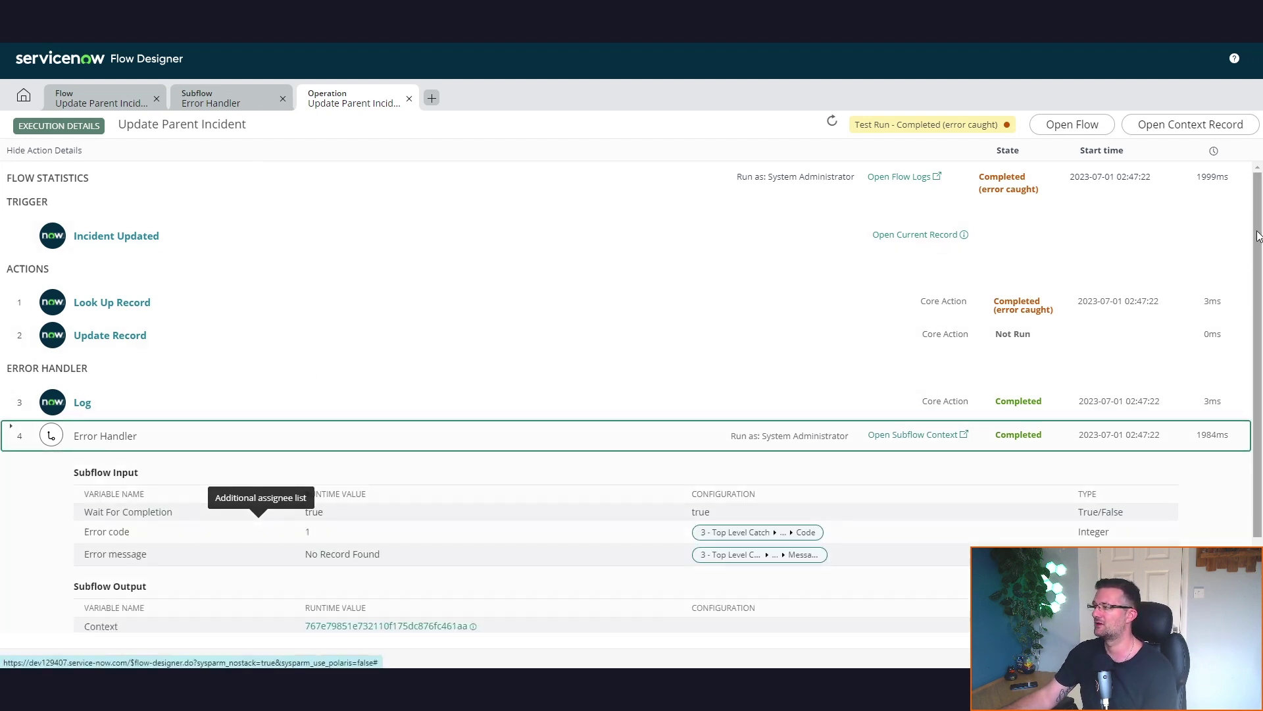
scroll(1258, 289, down, 2)
scroll(1258, 290, down, 1)
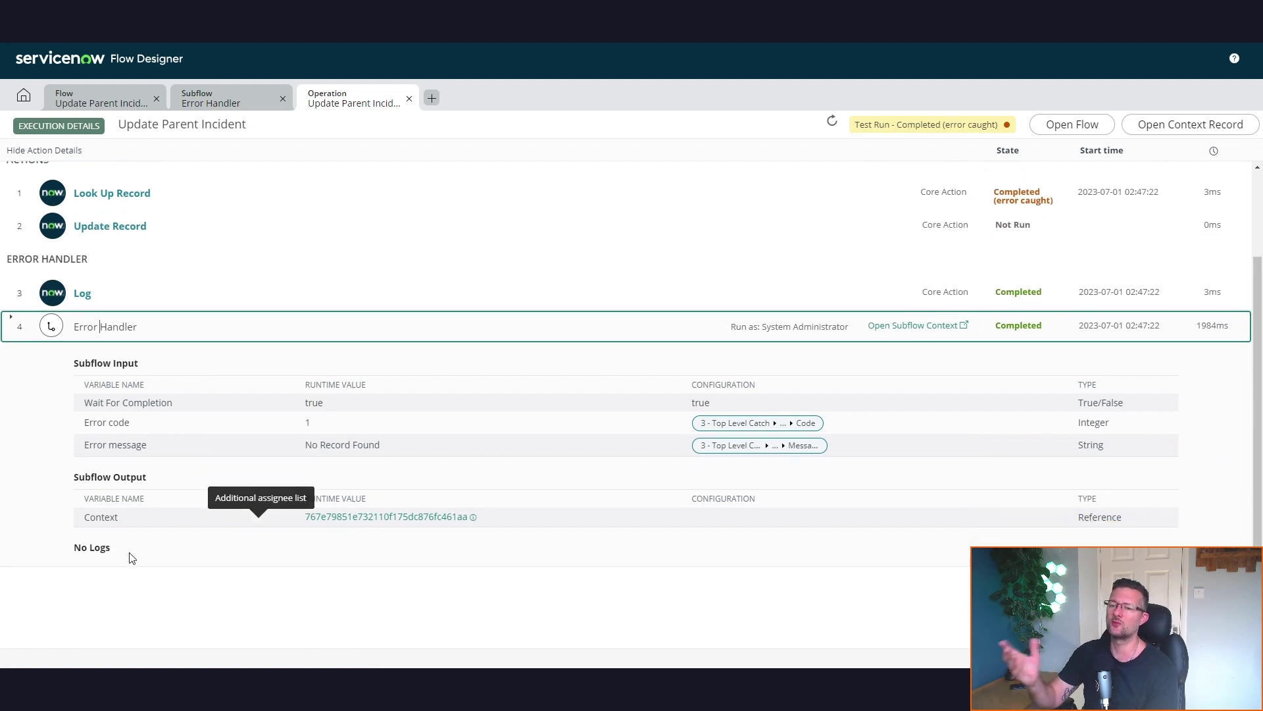
click(503, 576)
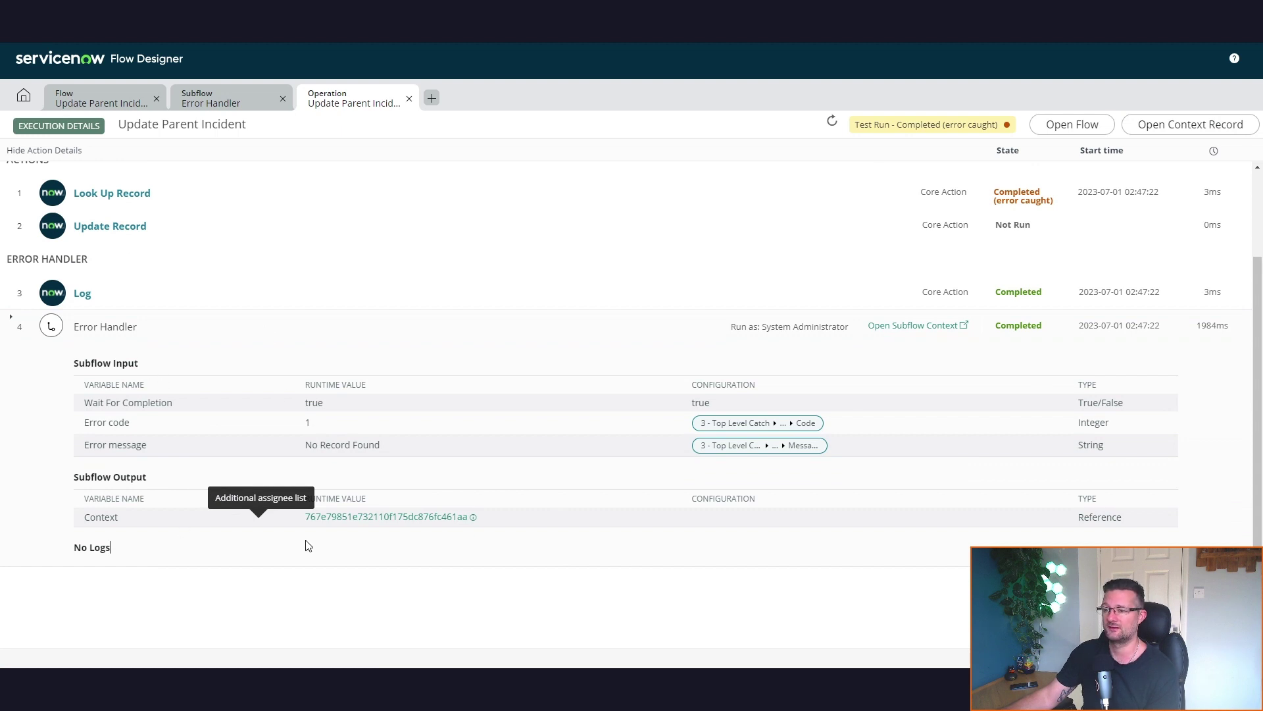
Open the Error Handler execution, expand Create Record, and open its output incident record
click(900, 326)
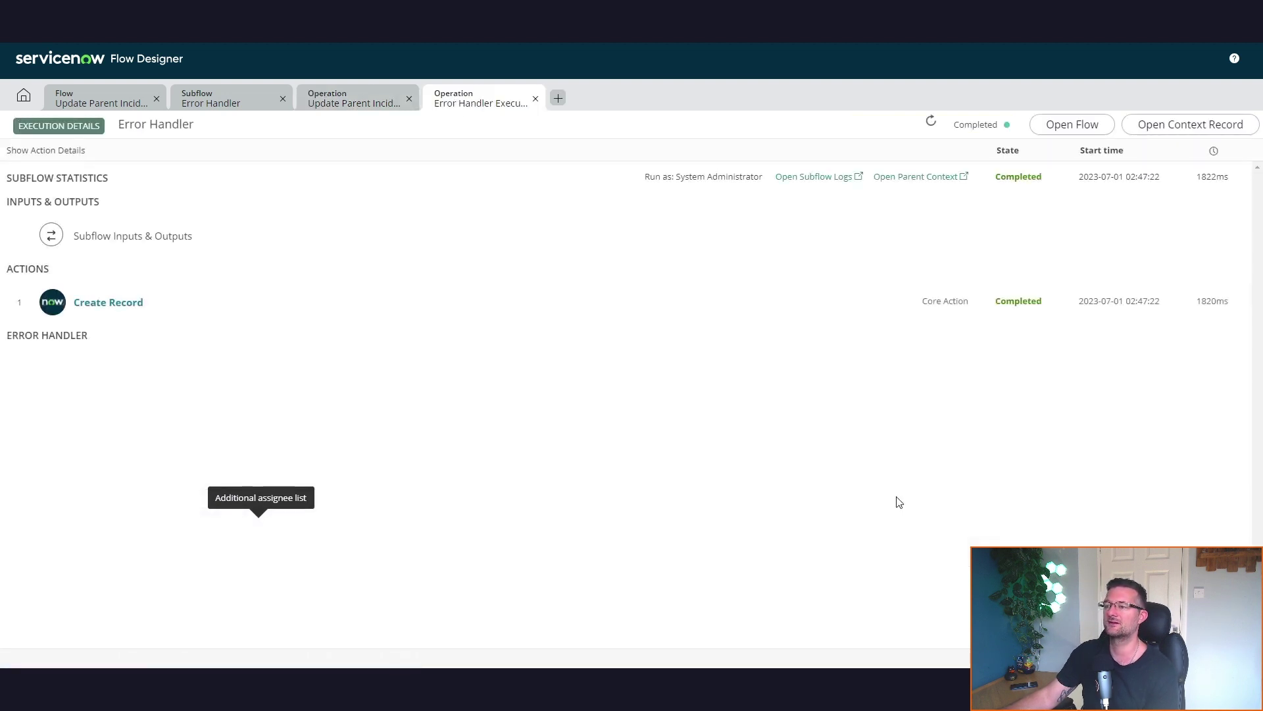
click(134, 303)
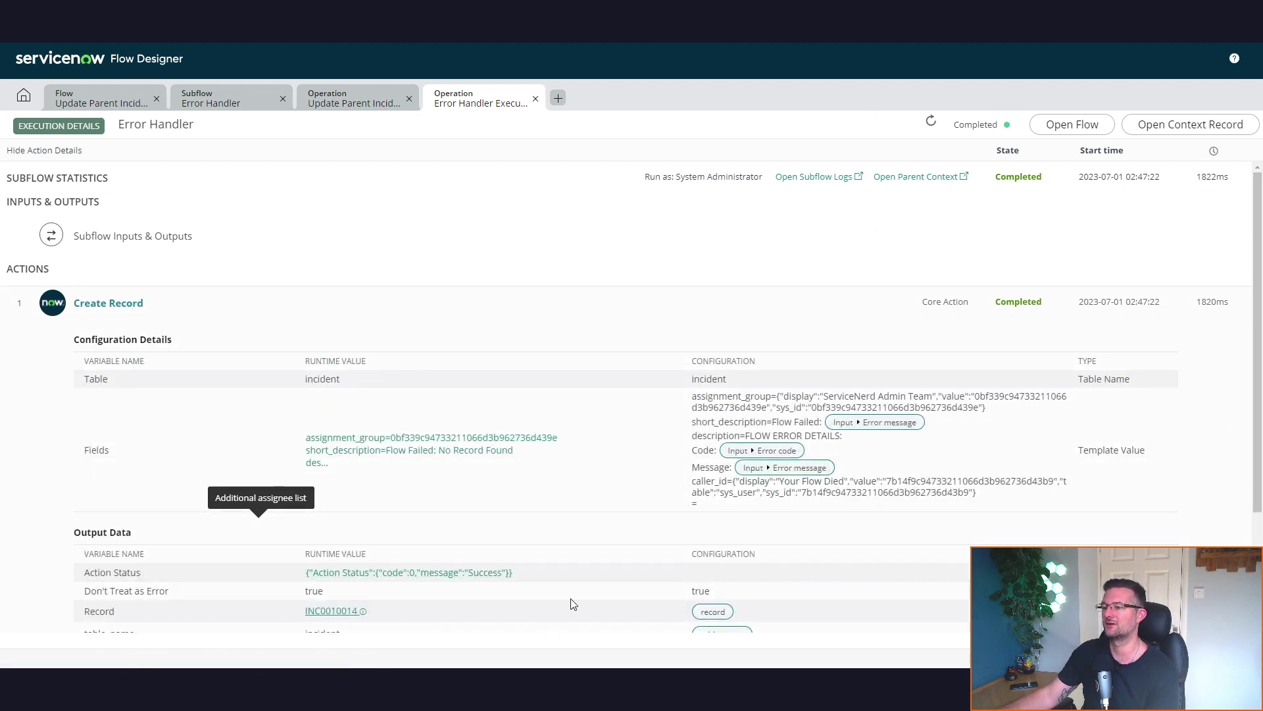
click(362, 611)
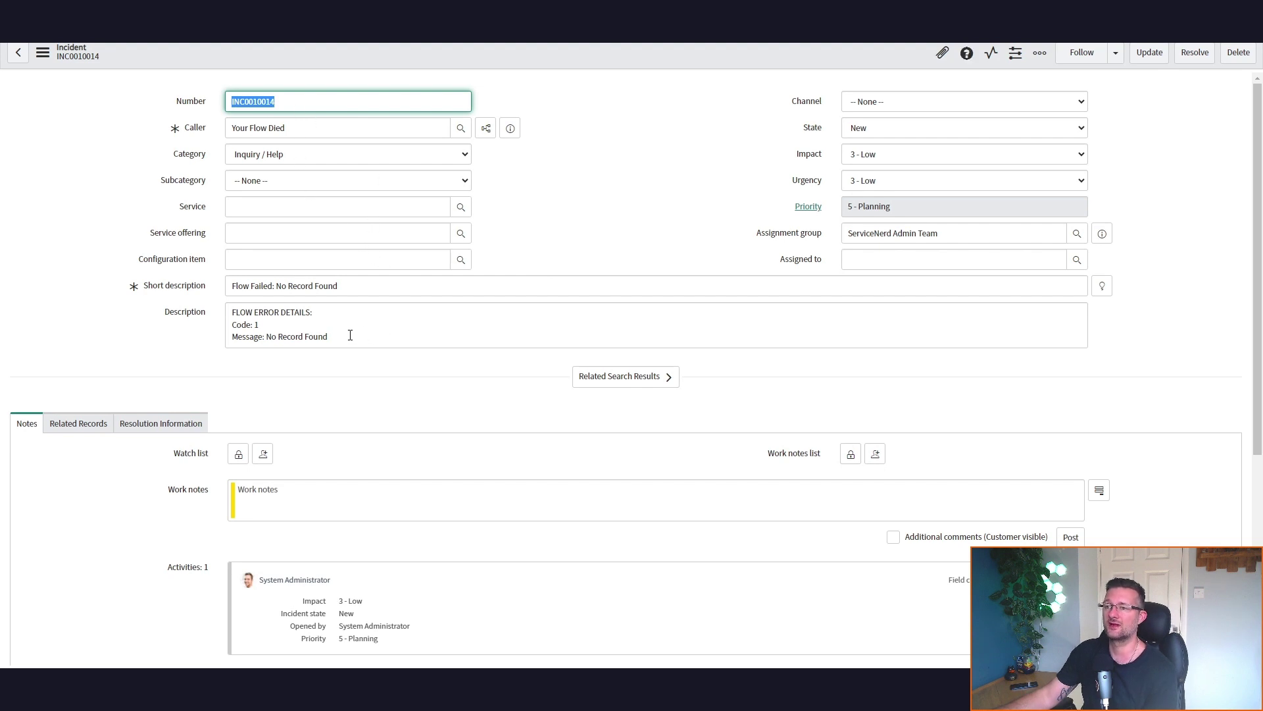
Check the incident's 'No Record Found' description and its assignment group value
drag(329, 337, 266, 337)
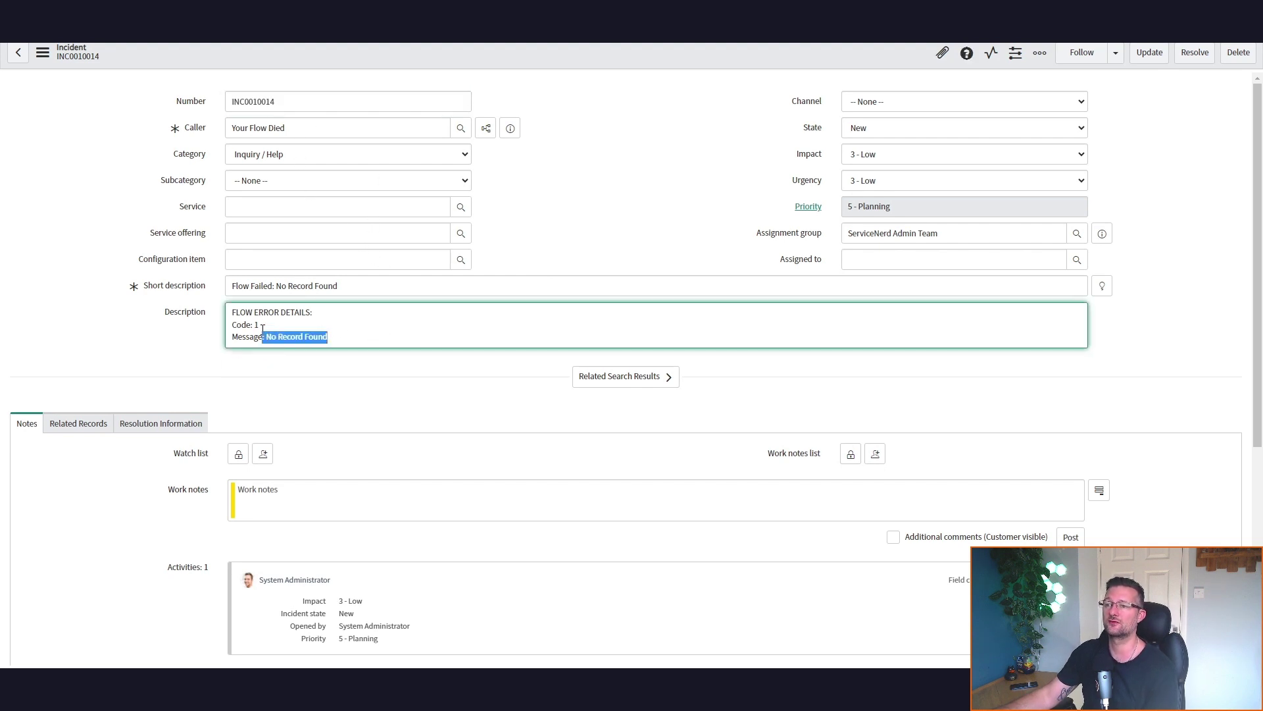
click(275, 342)
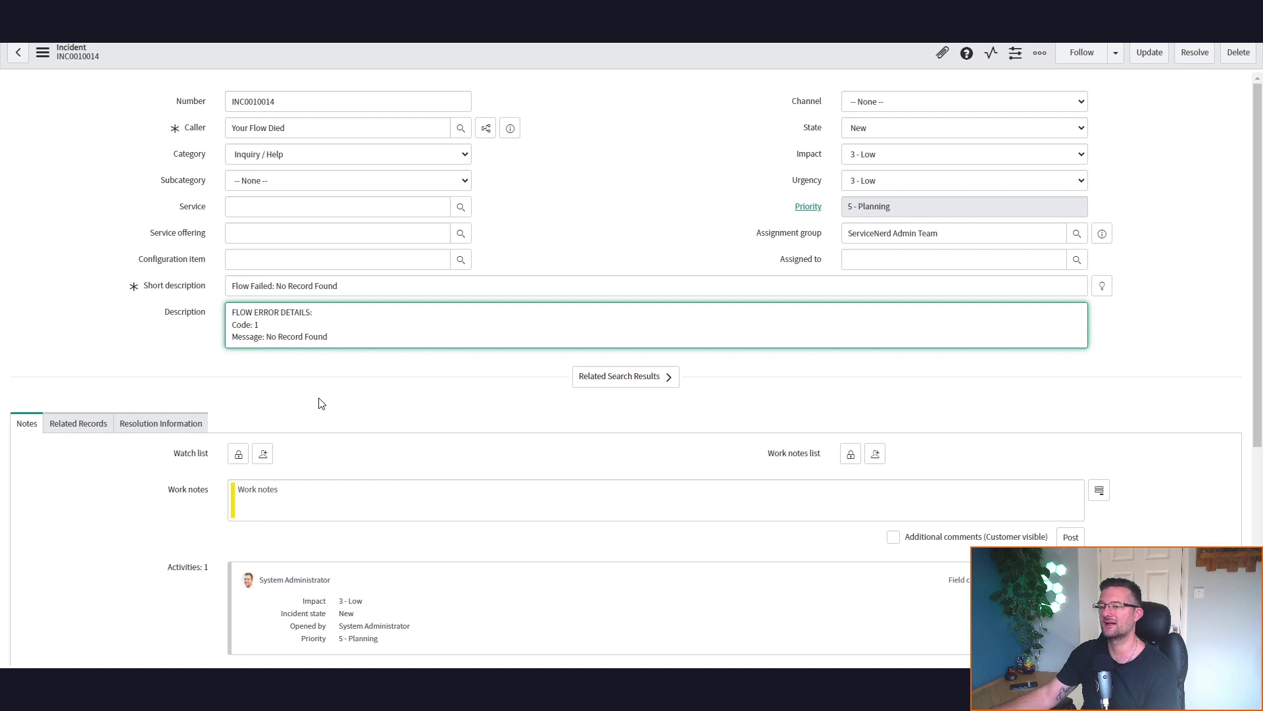
triple_click(958, 232)
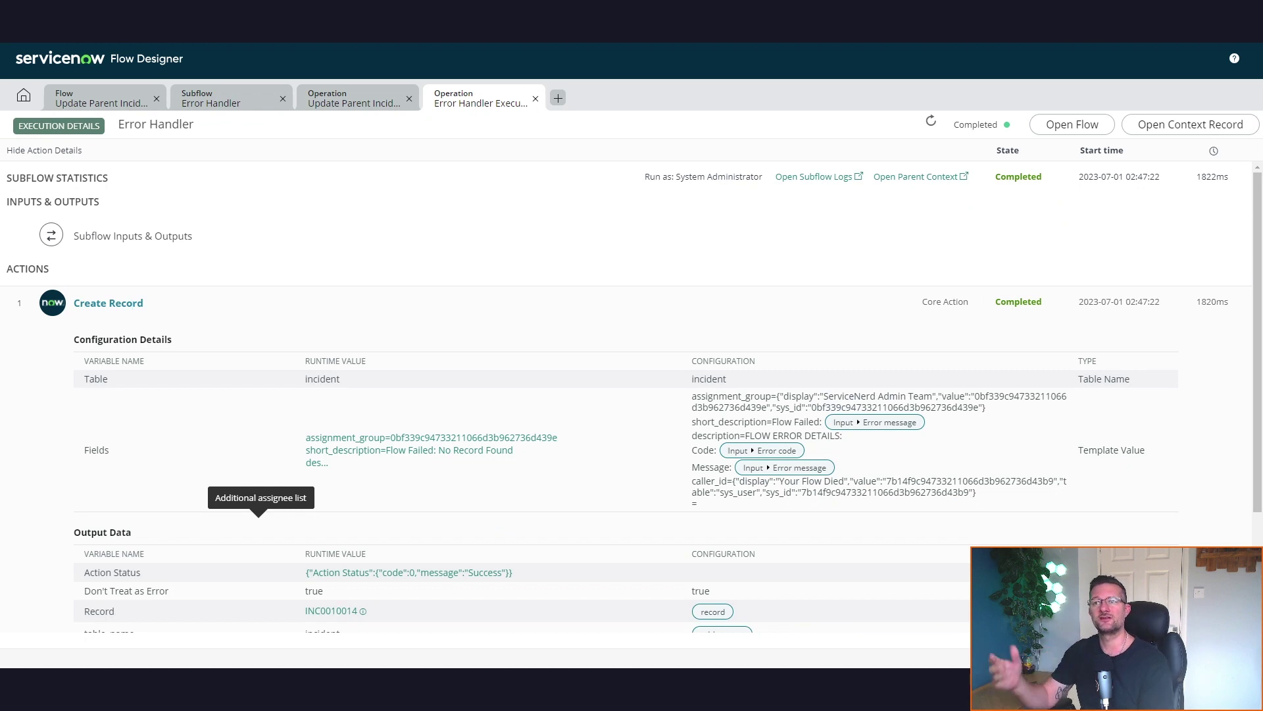
Switch back to the Update Parent Incident flow tab from the execution details
click(114, 109)
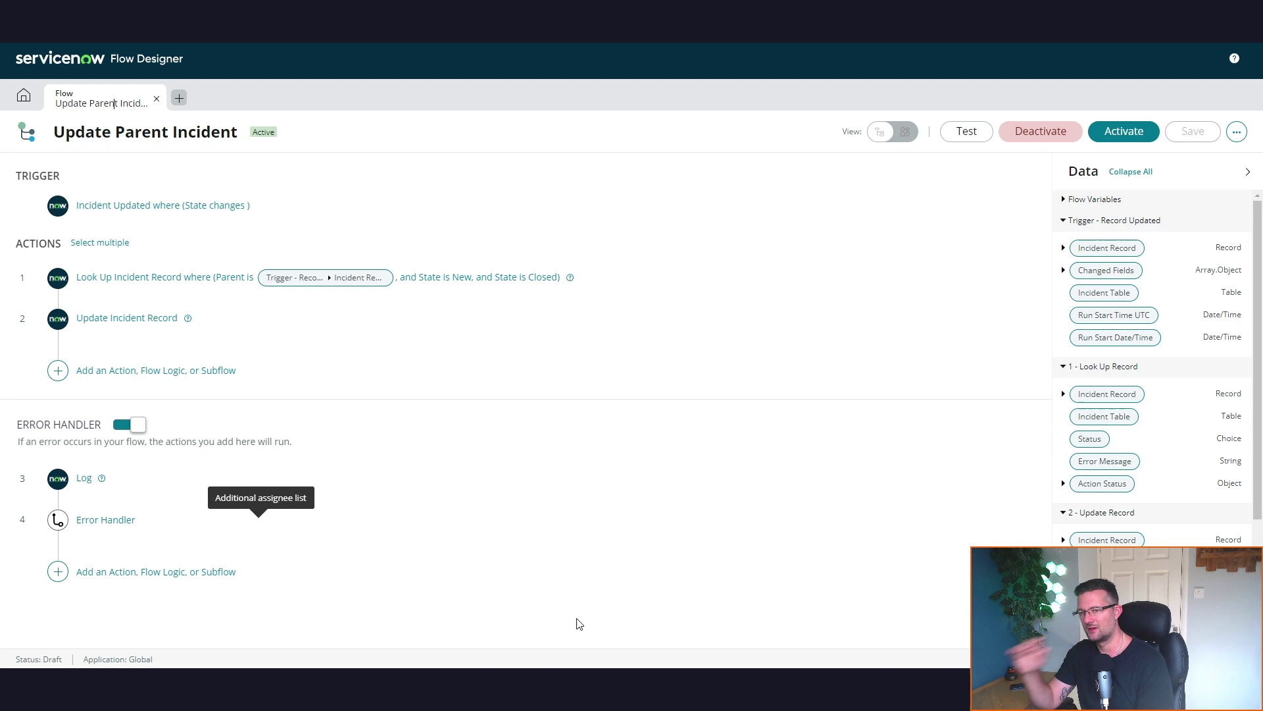
Insert a Flow Logic Try block as step 3, with its 'if error occurs' branch
click(145, 373)
click(221, 383)
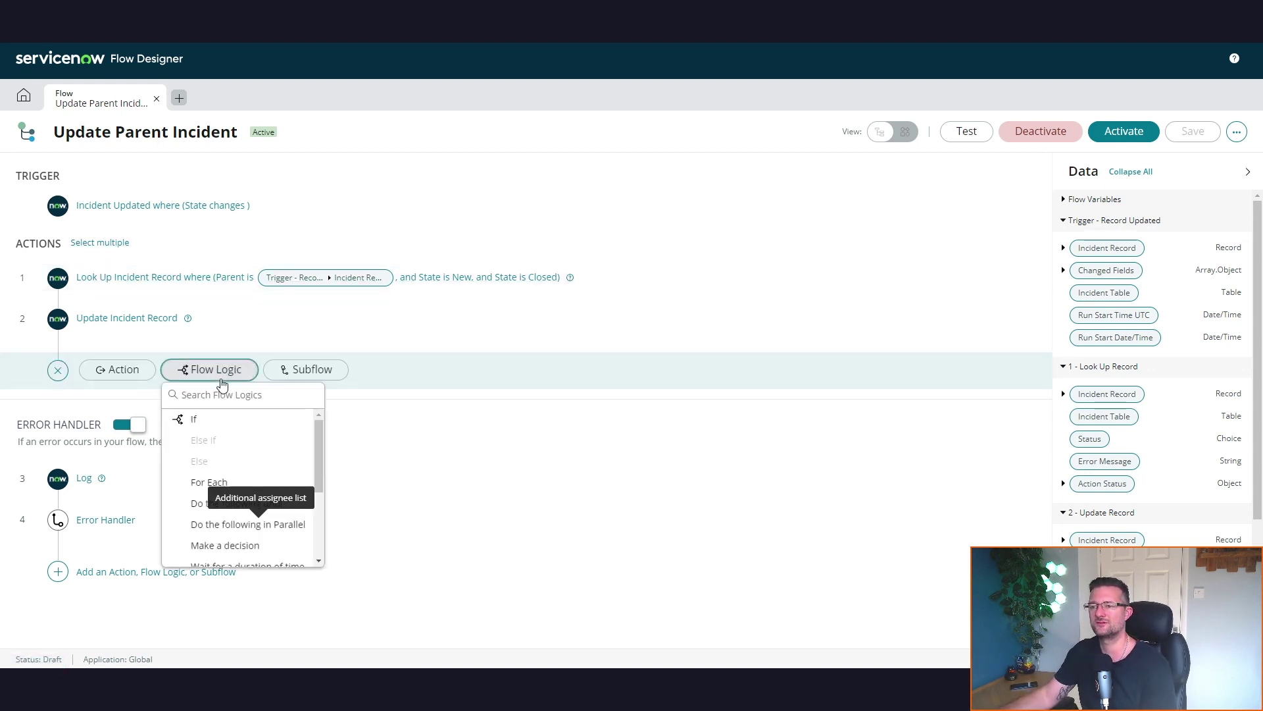
drag(317, 435, 318, 516)
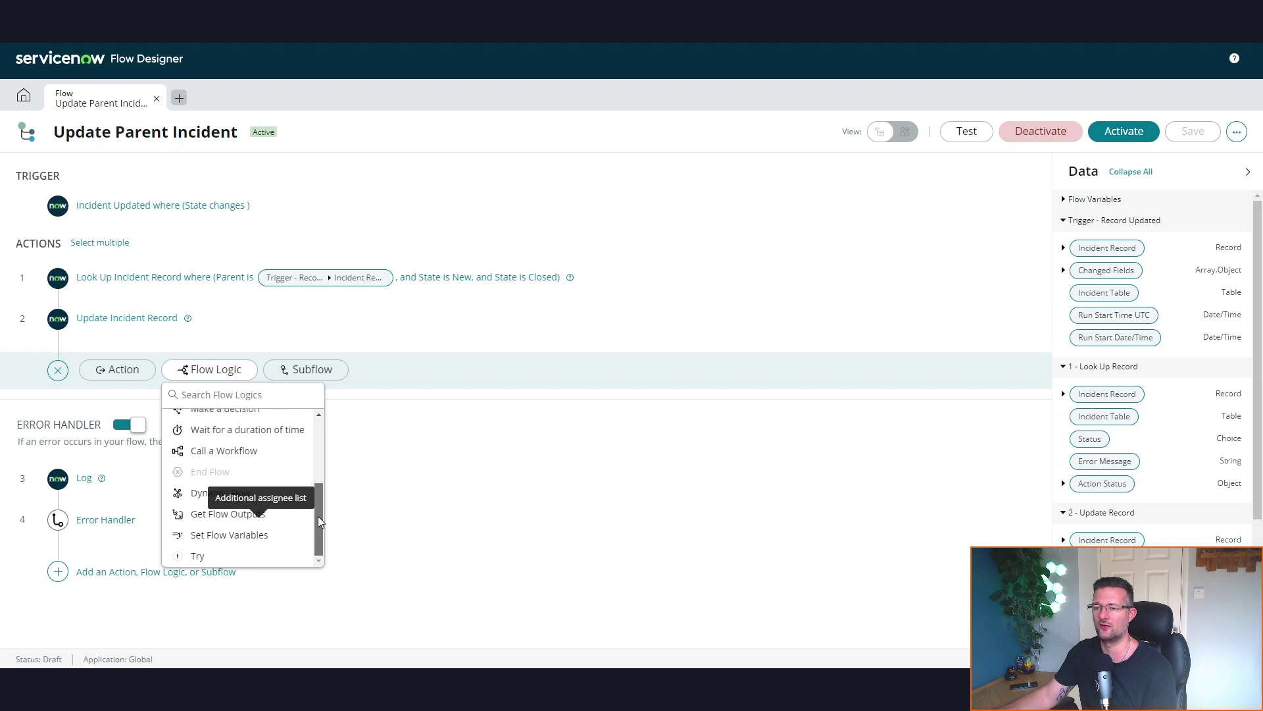
click(200, 556)
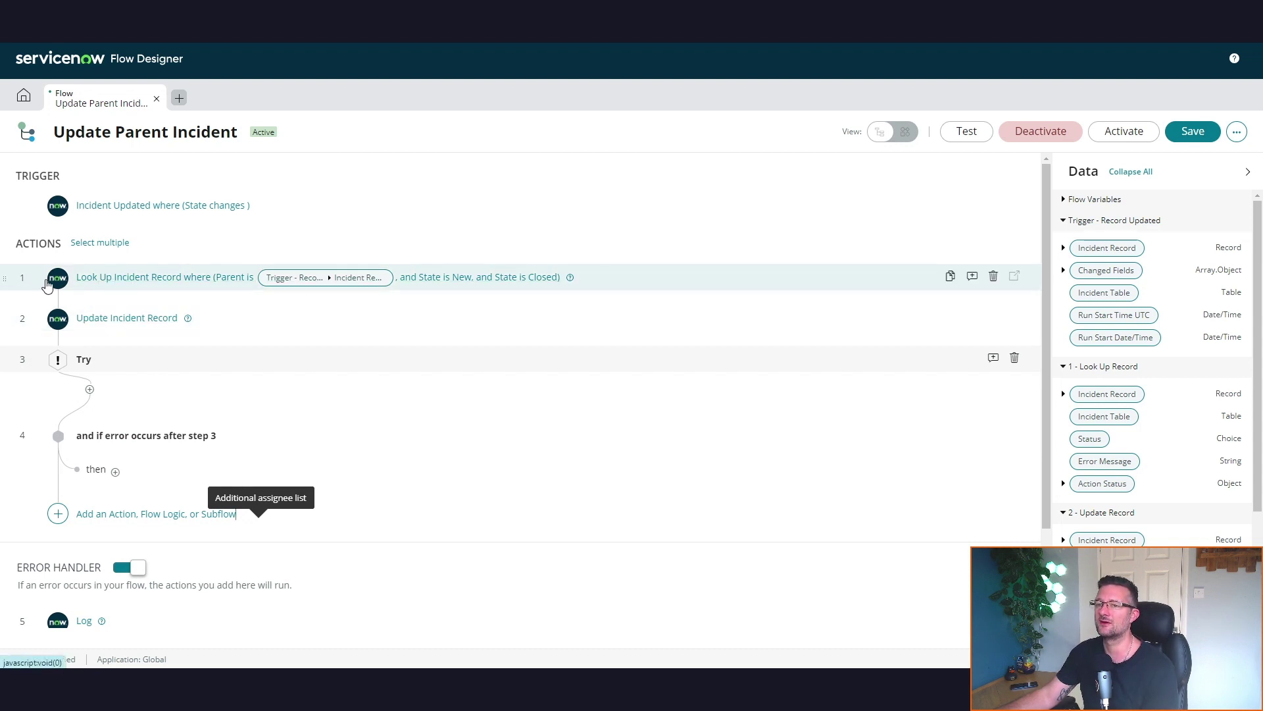
Move Look Up Incident Record into Try and Update Incident Record into the error branch
drag(6, 280, 91, 393)
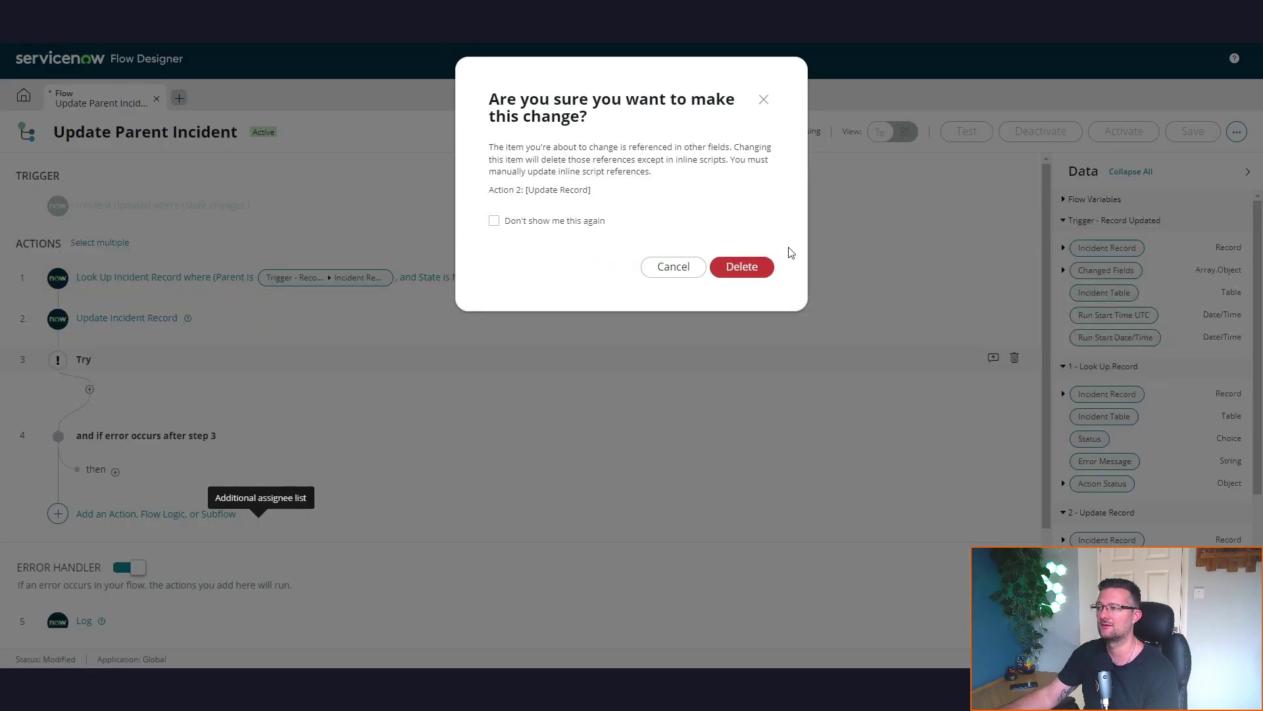
click(743, 266)
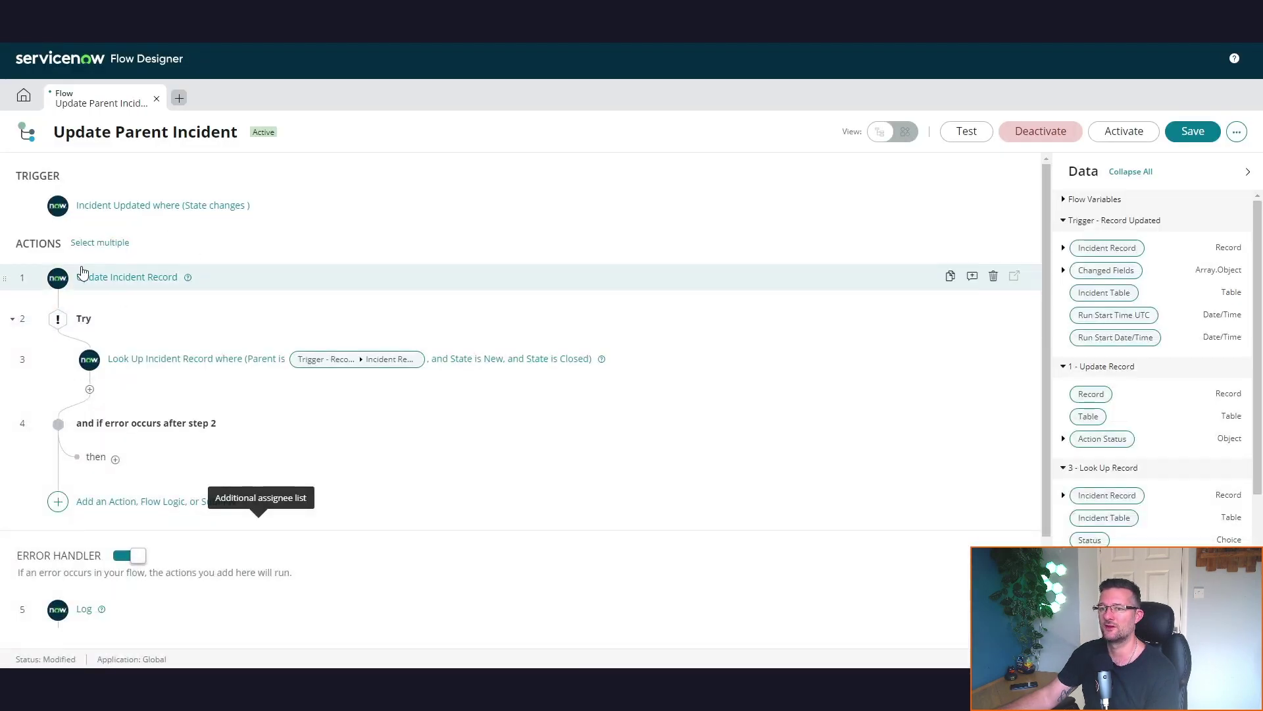
drag(5, 278, 184, 409)
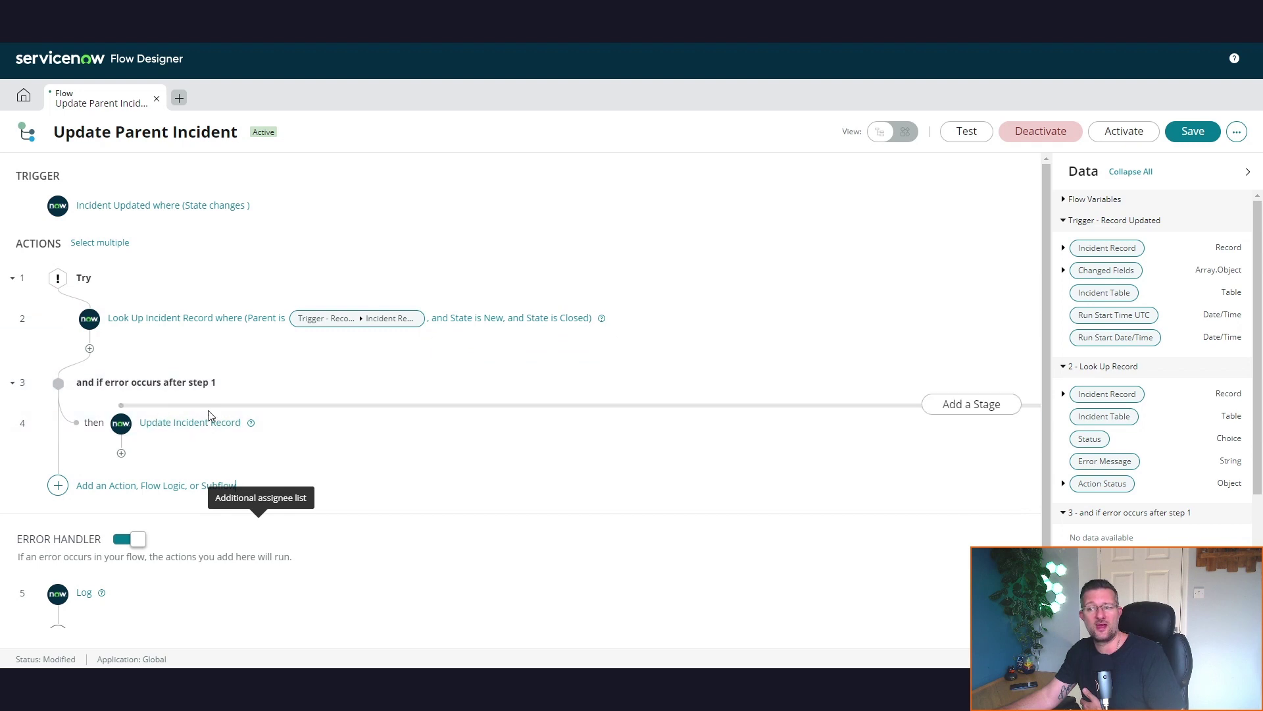
Set the error-branch Update Incident Record's Record to Trigger > Incident Record
click(203, 427)
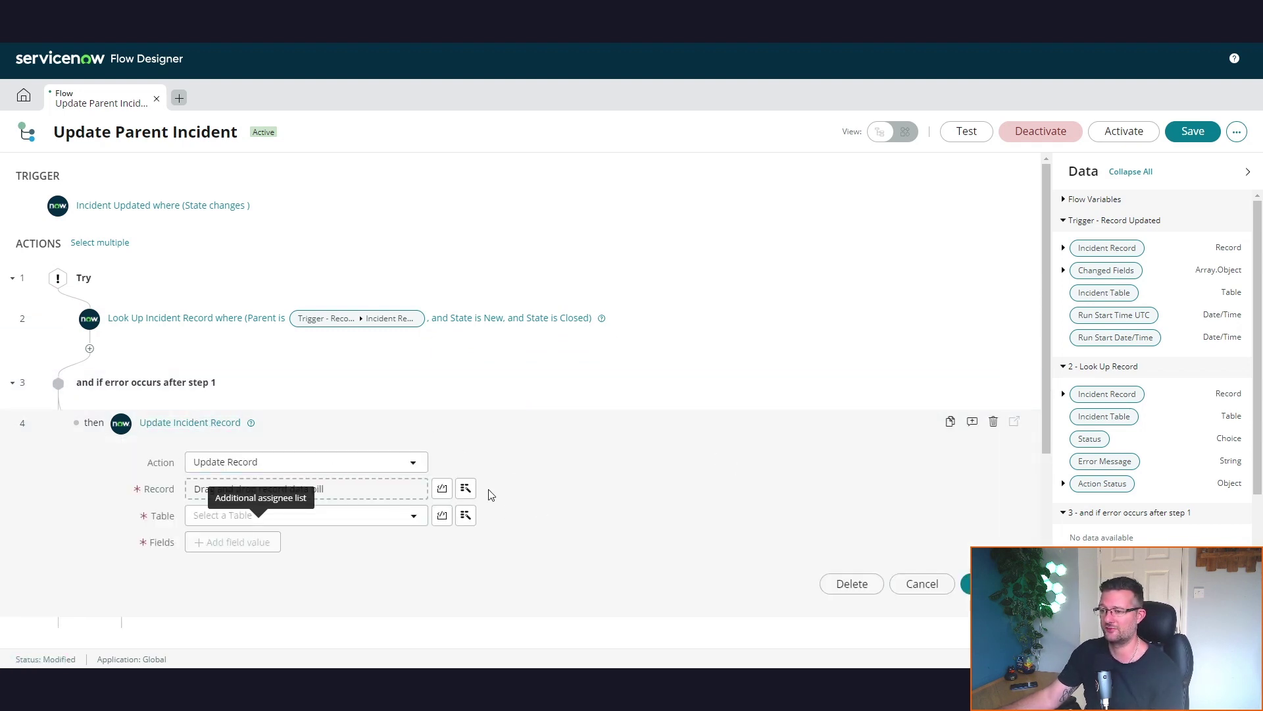
click(465, 488)
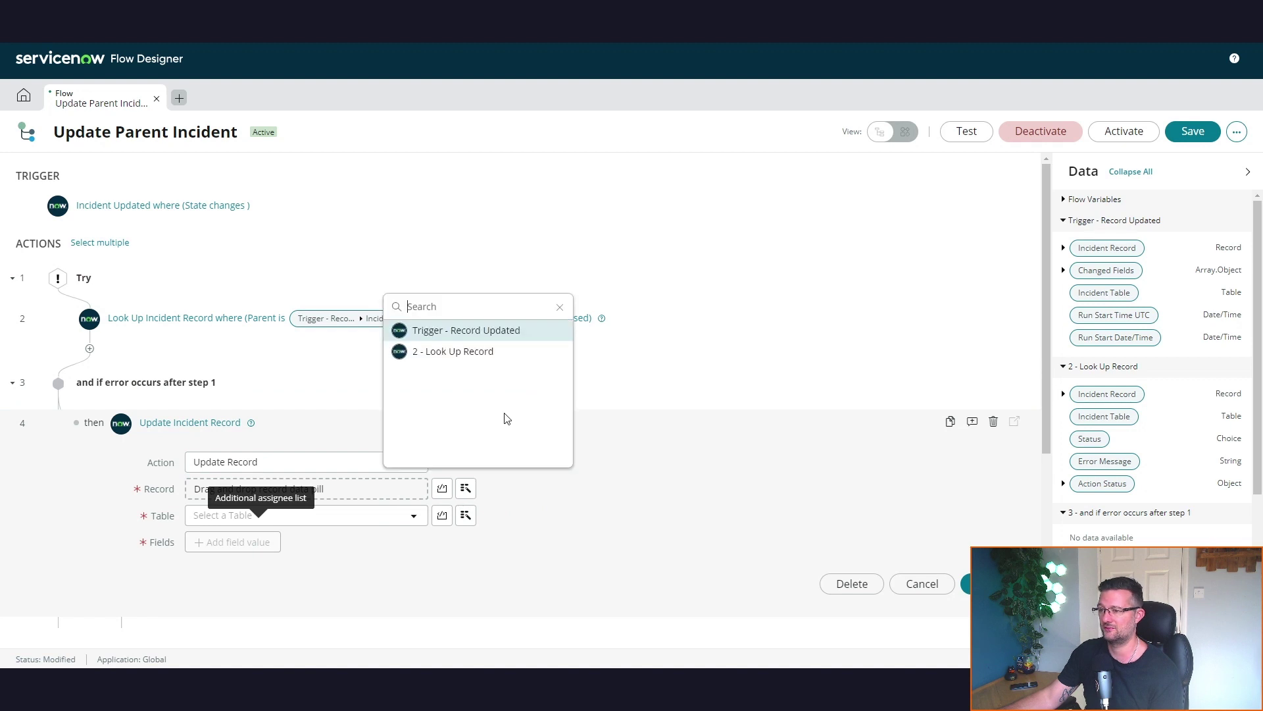
click(473, 331)
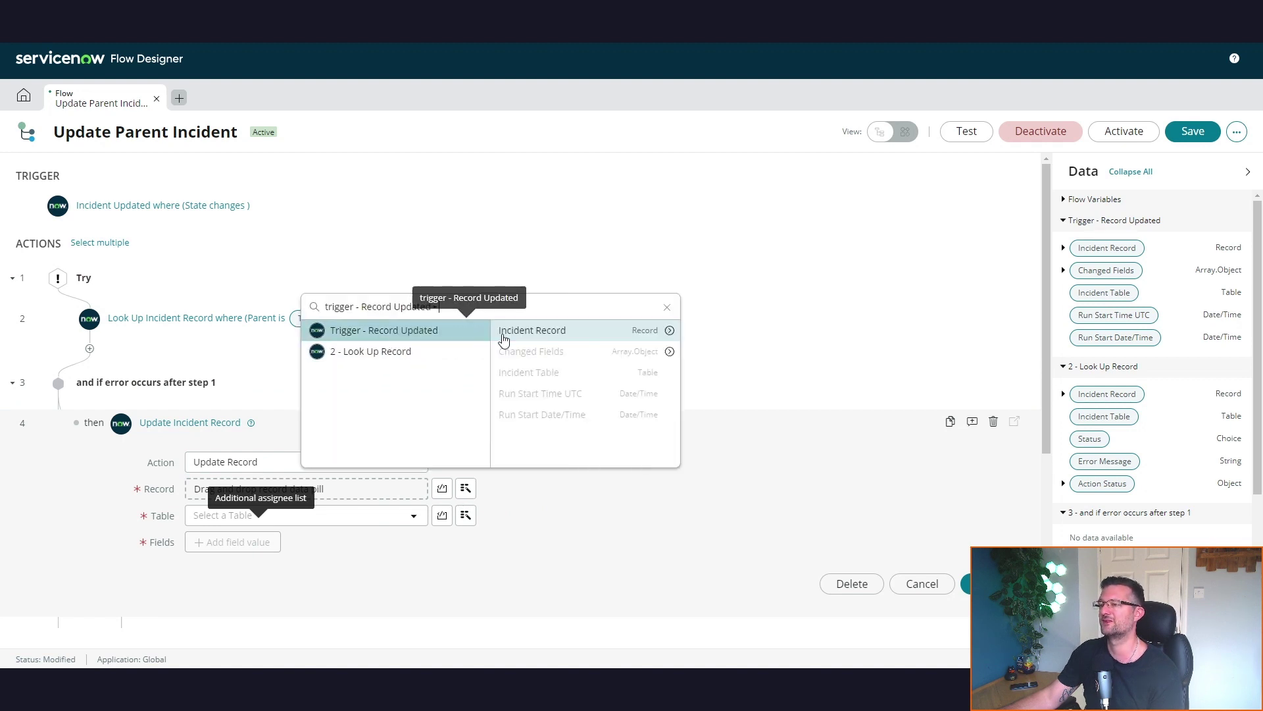
click(644, 336)
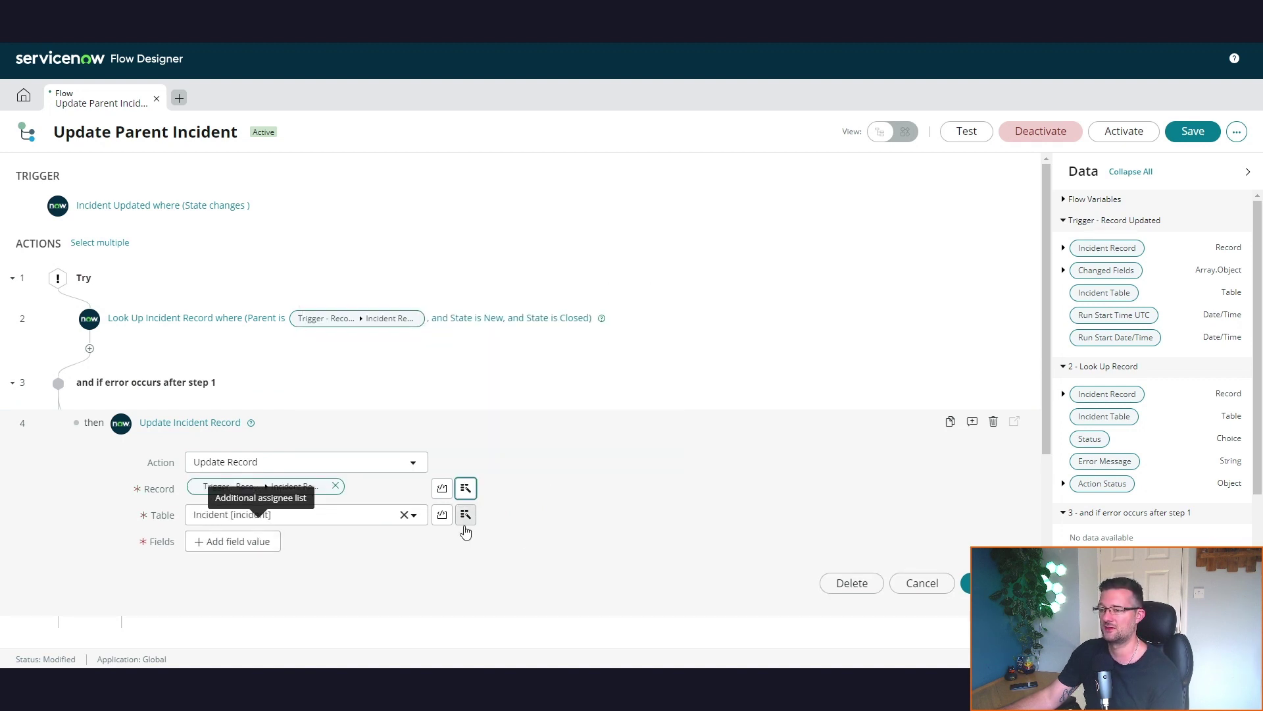
Add Work notes 'Oh NO!' as the field to update, then save the flow
click(241, 541)
click(288, 546)
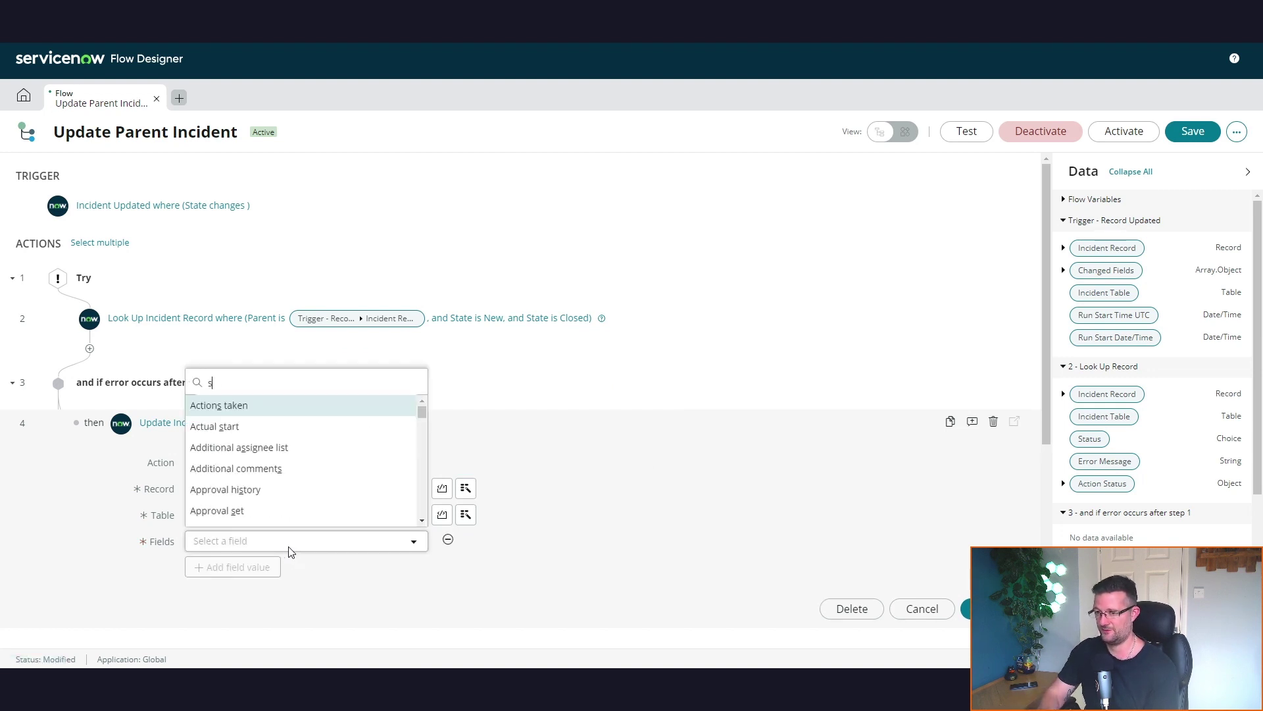
text(work)
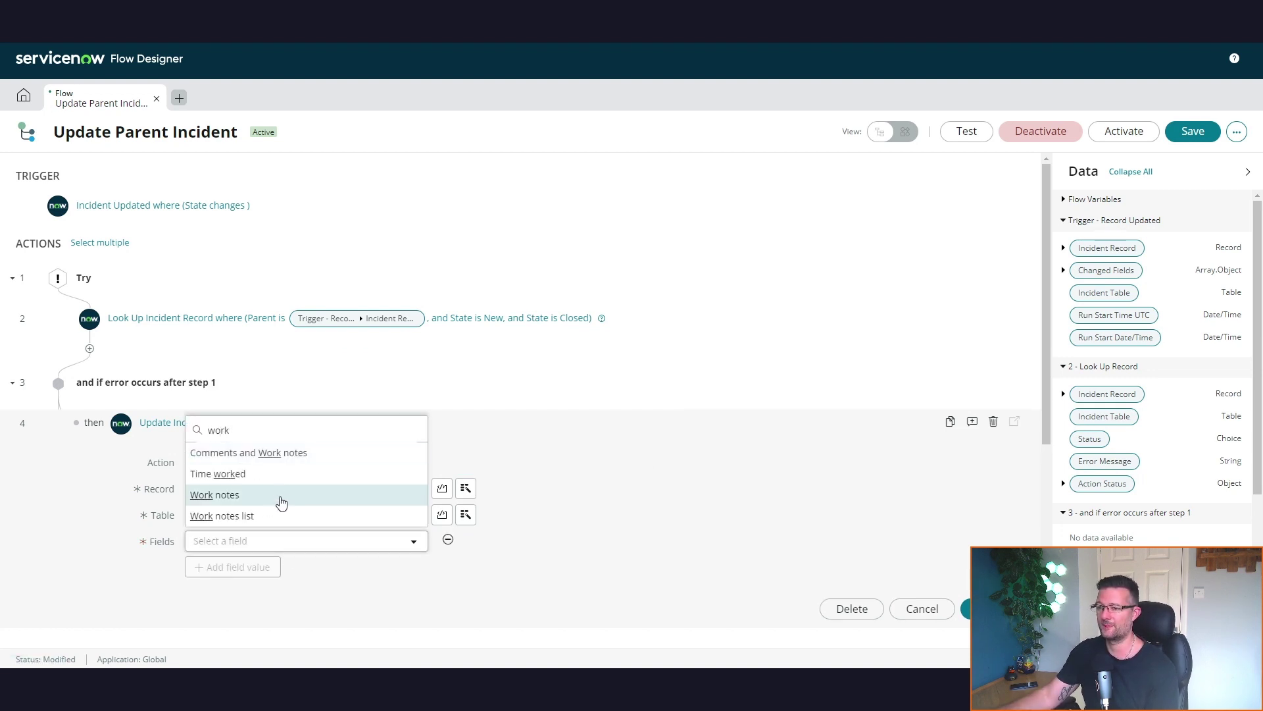
key(Return)
click(492, 537)
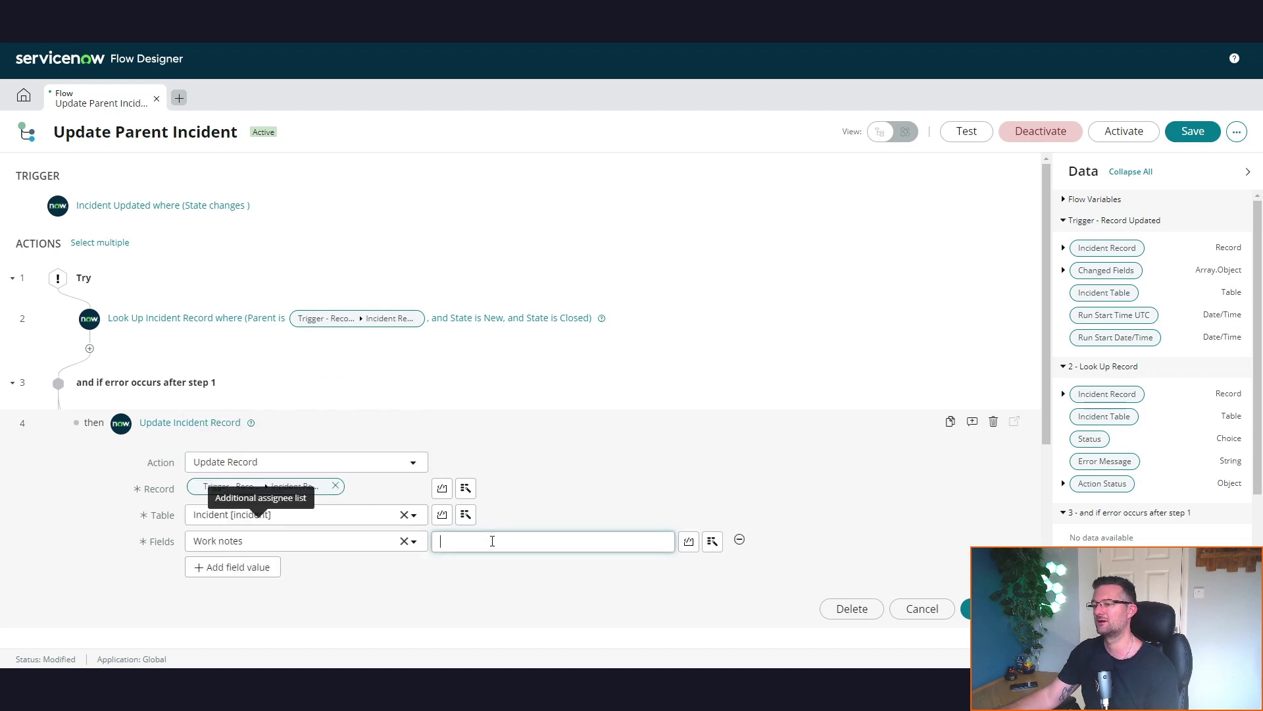
text(Oh NO)
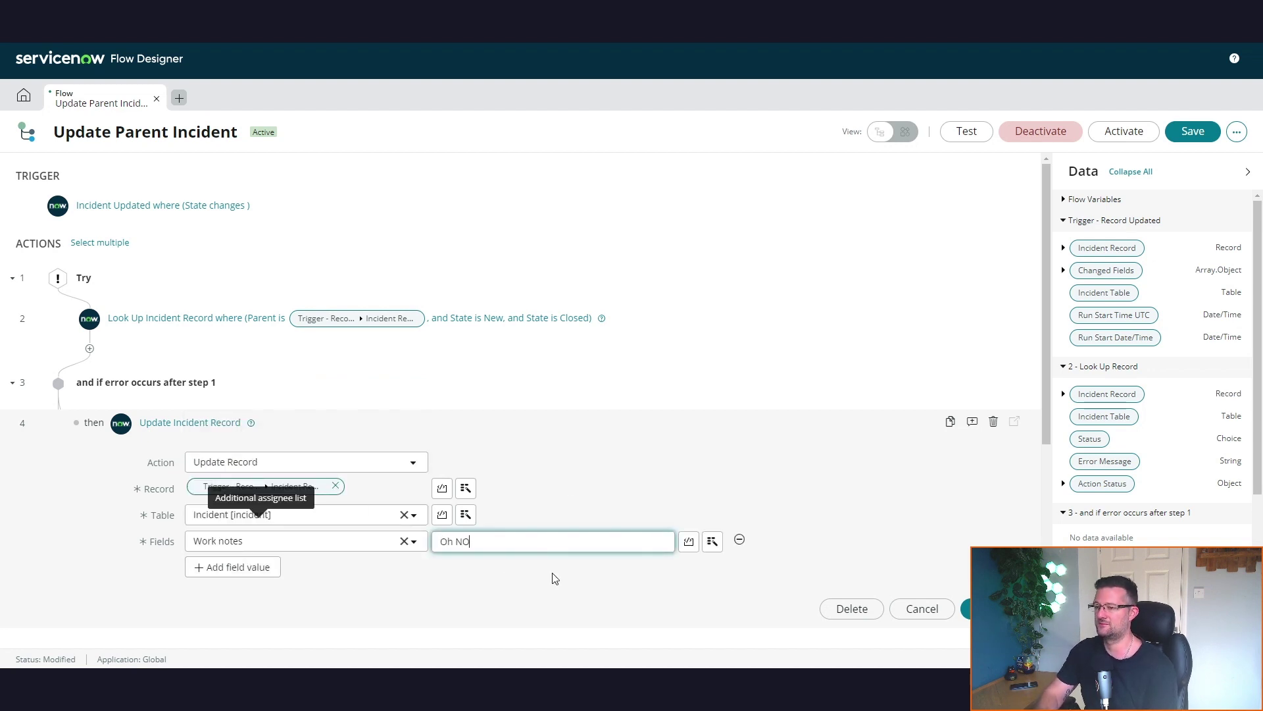
text(!)
click(190, 422)
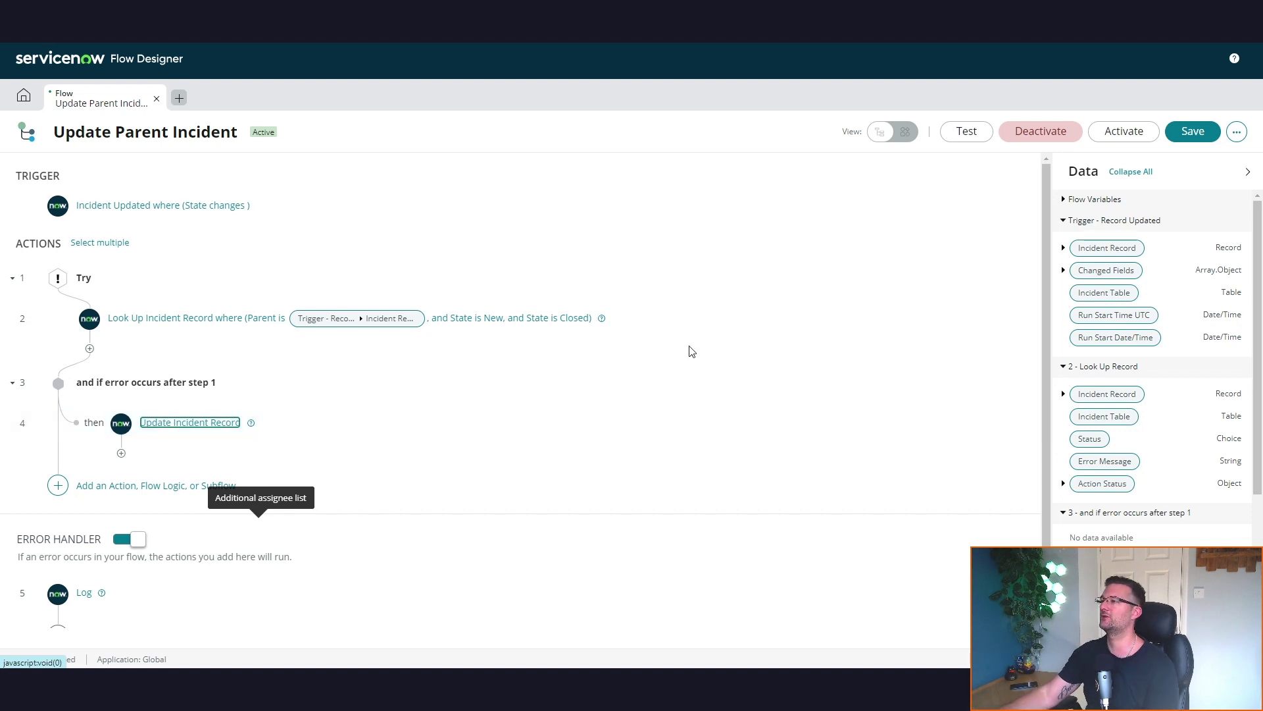
click(1182, 134)
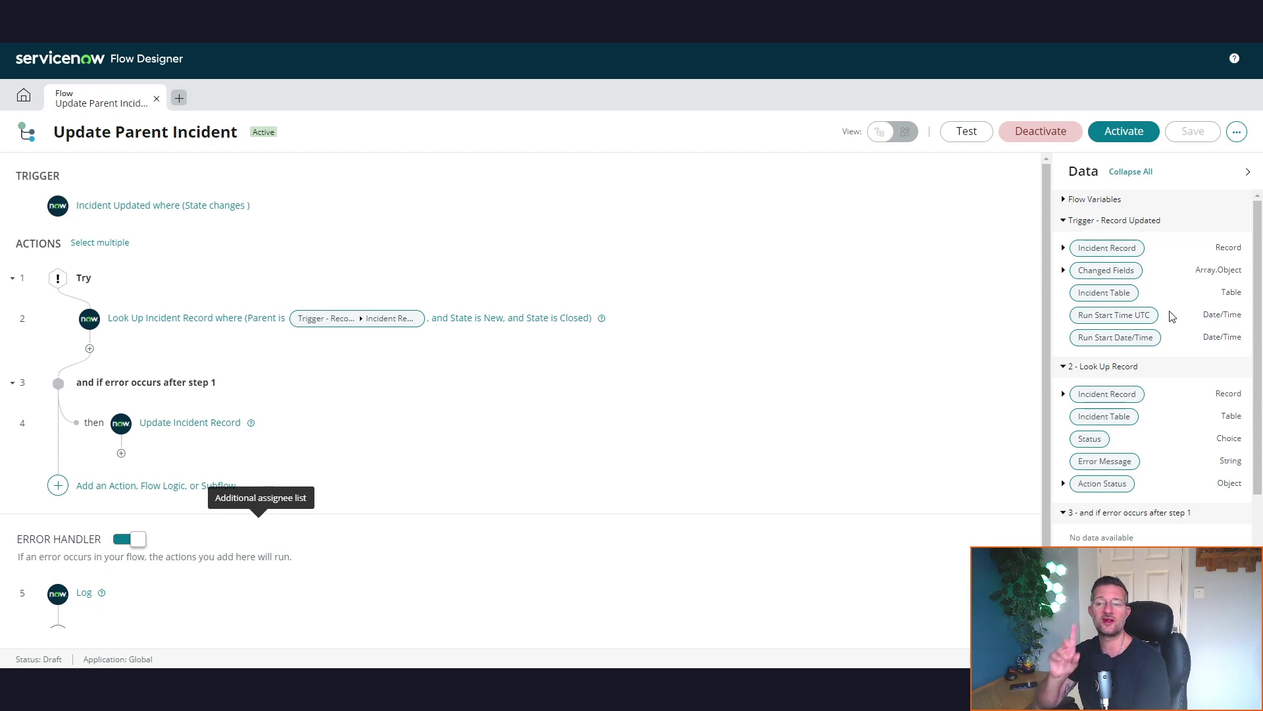
Run a test of the flow and open the run's execution details
click(967, 132)
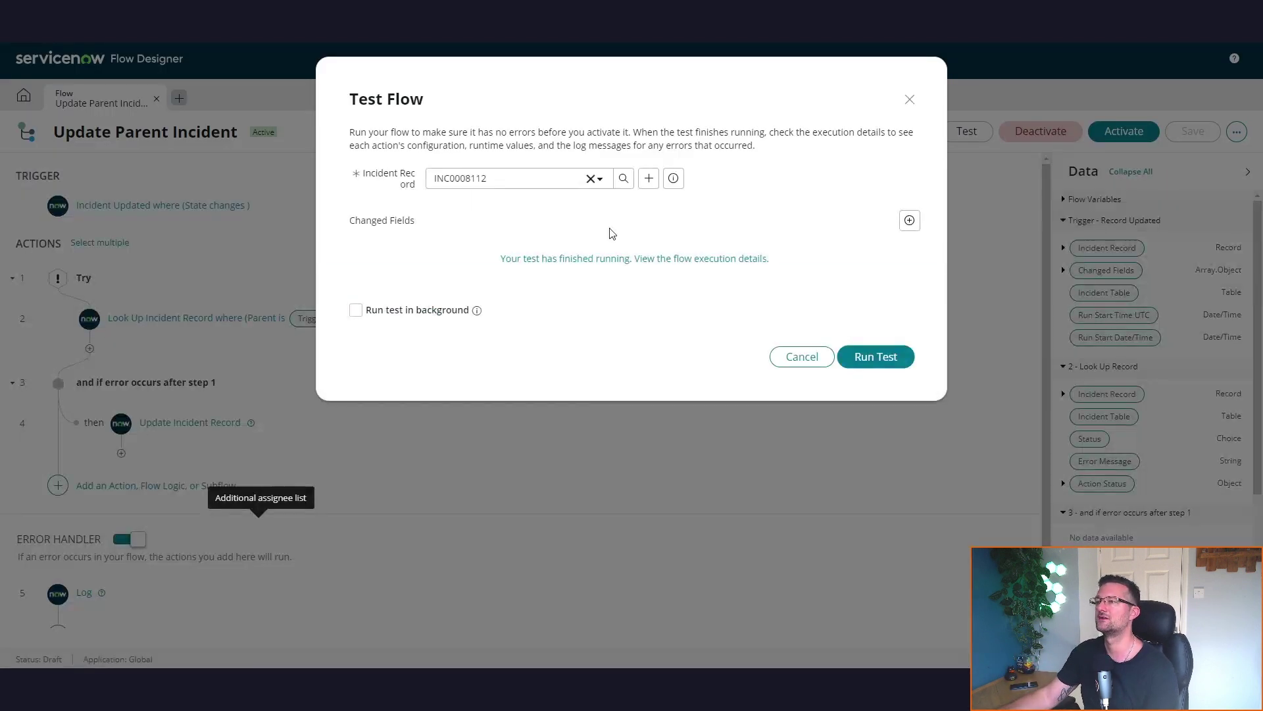
click(862, 356)
click(575, 265)
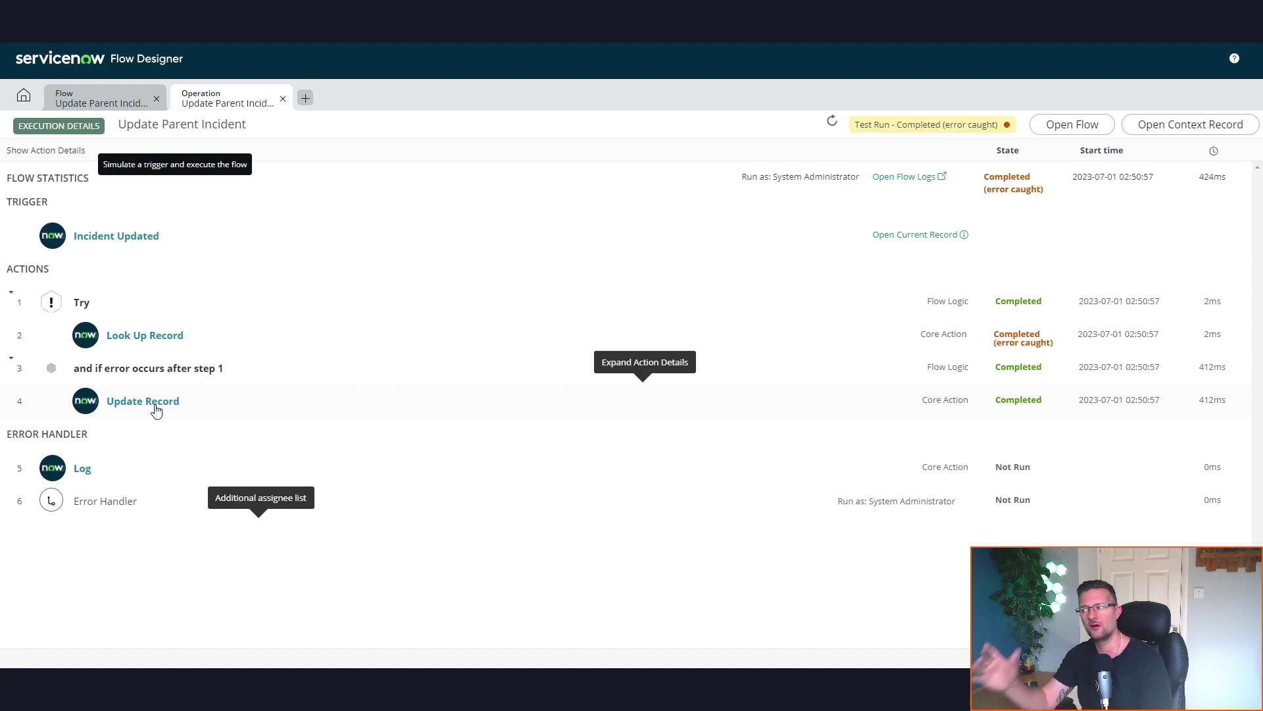
Back in the editor, turn off the flow's Error Handler and save the flow
click(107, 96)
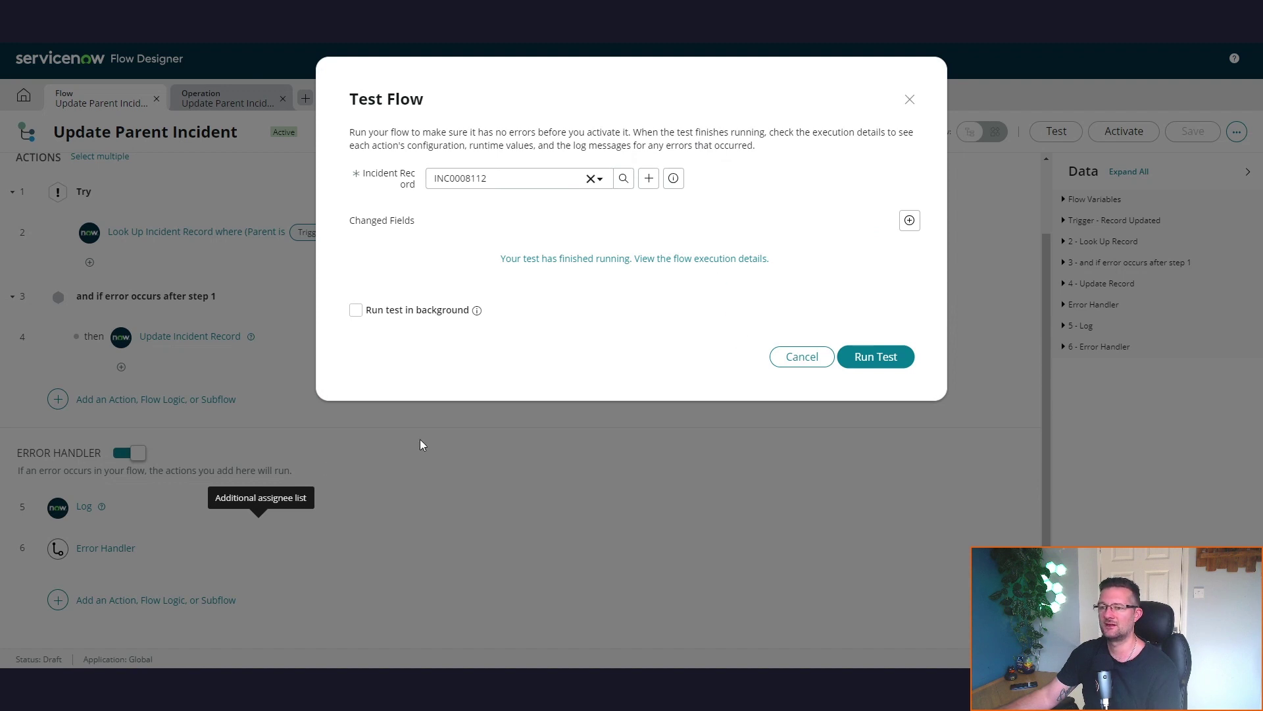
click(393, 403)
click(125, 453)
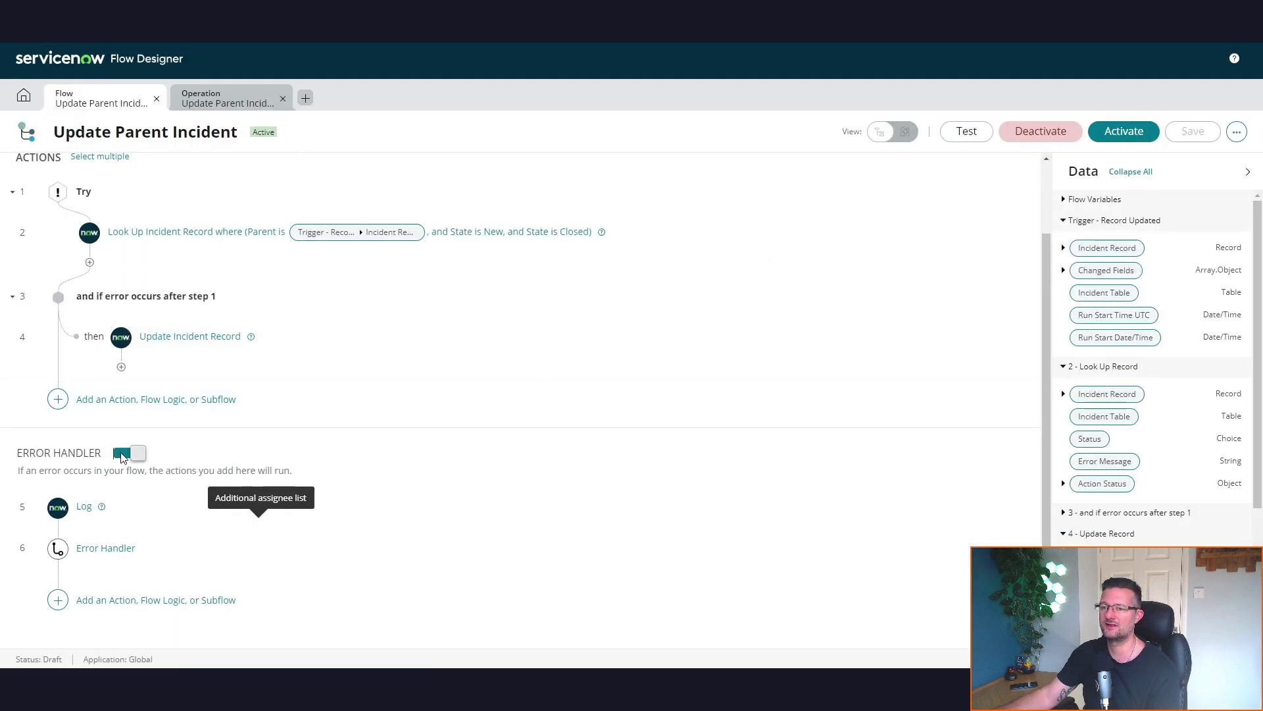
click(1193, 131)
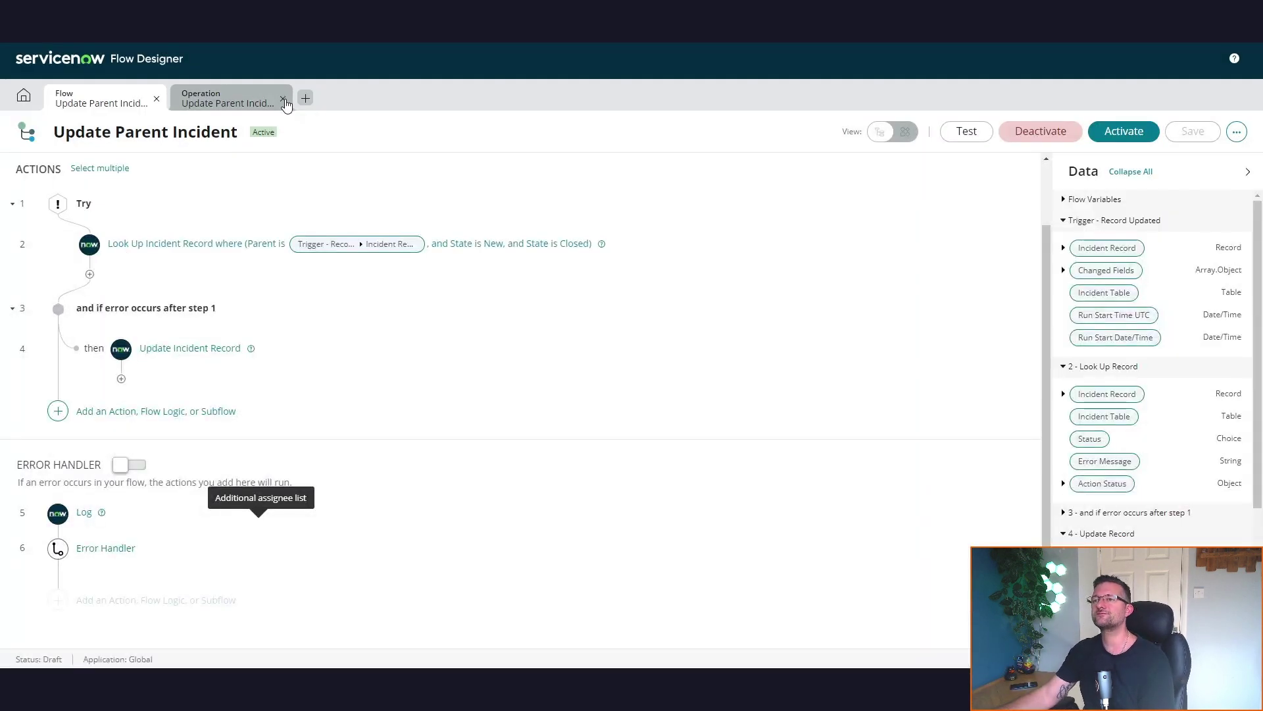
Rerun the test on the incident, review its execution details, then return to the editor
click(283, 98)
click(966, 131)
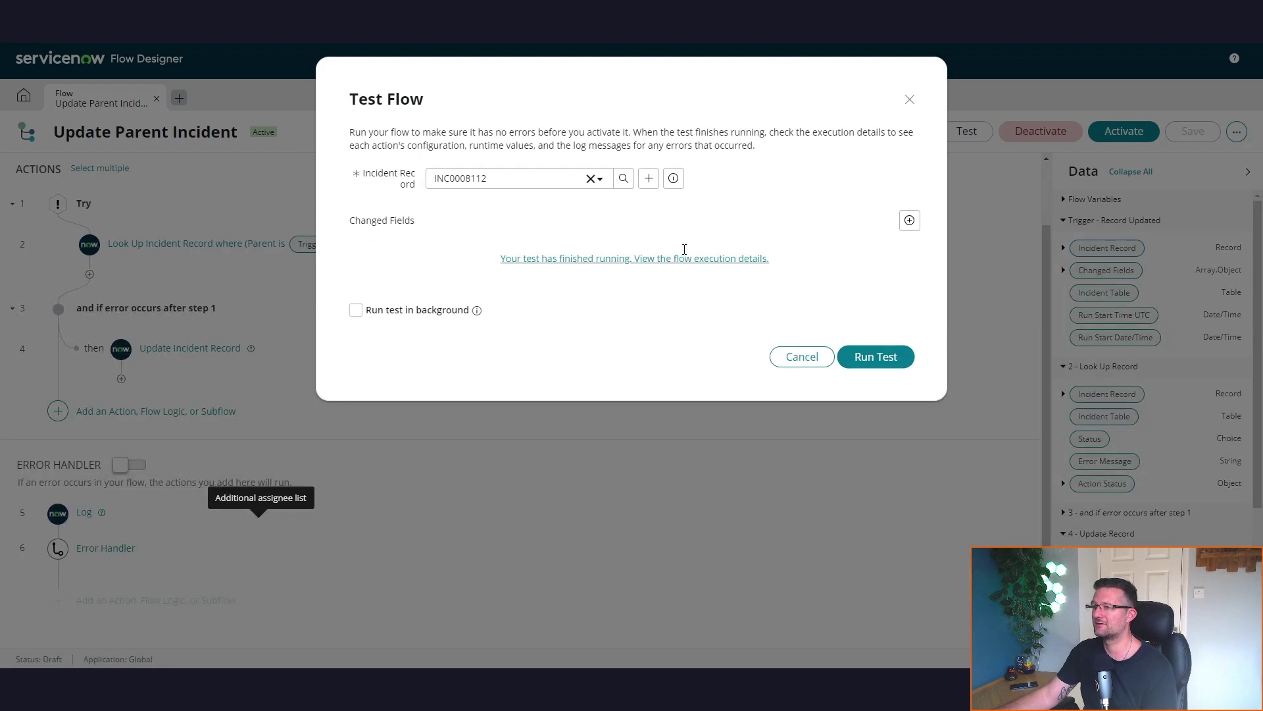
click(882, 355)
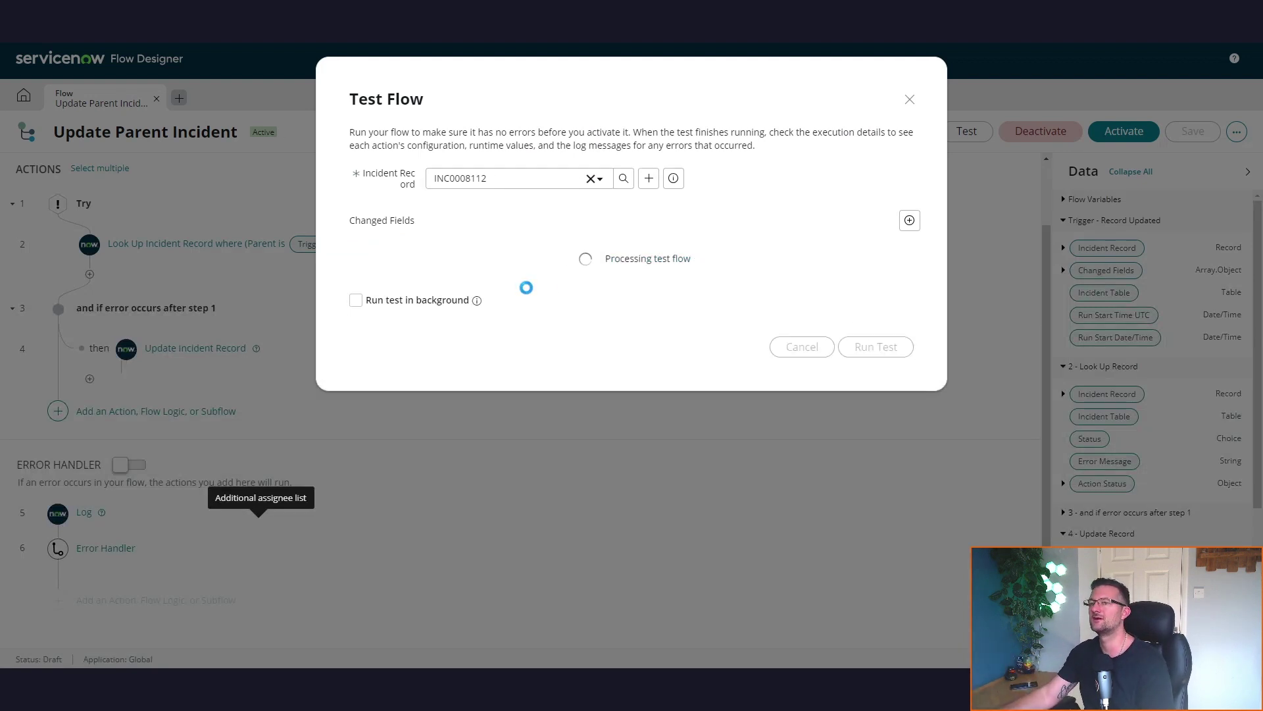
click(582, 258)
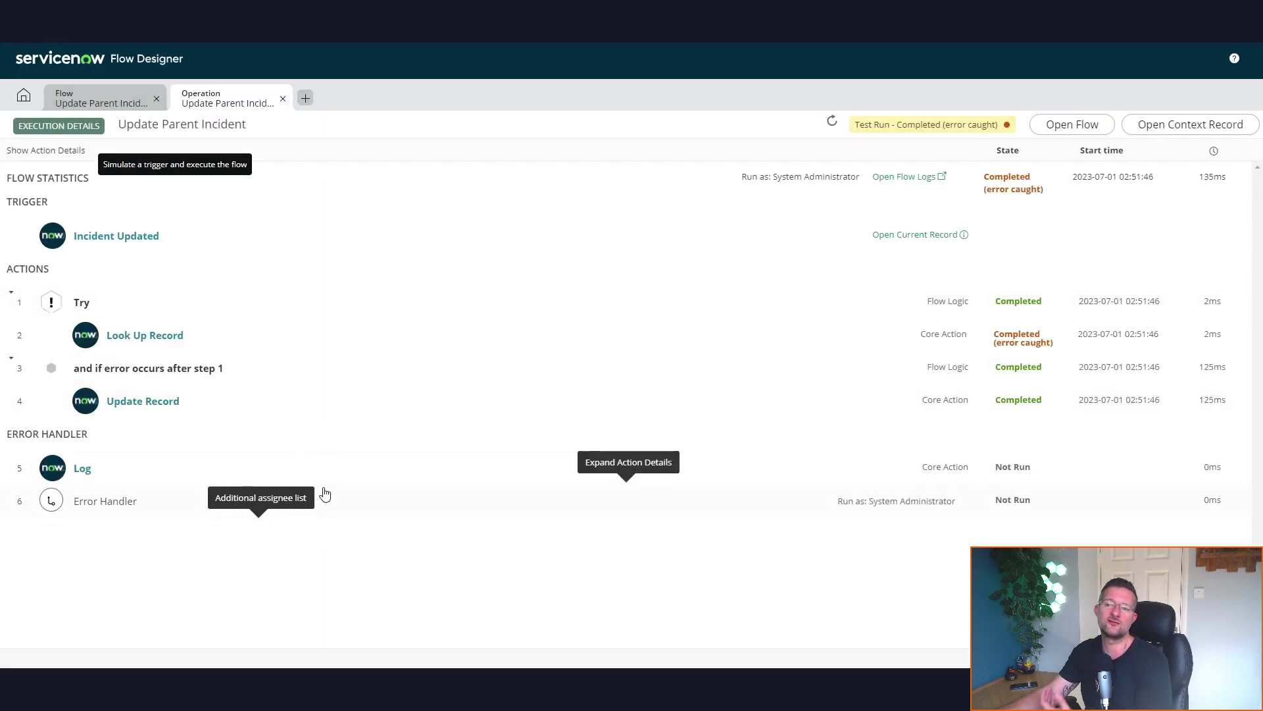
click(283, 98)
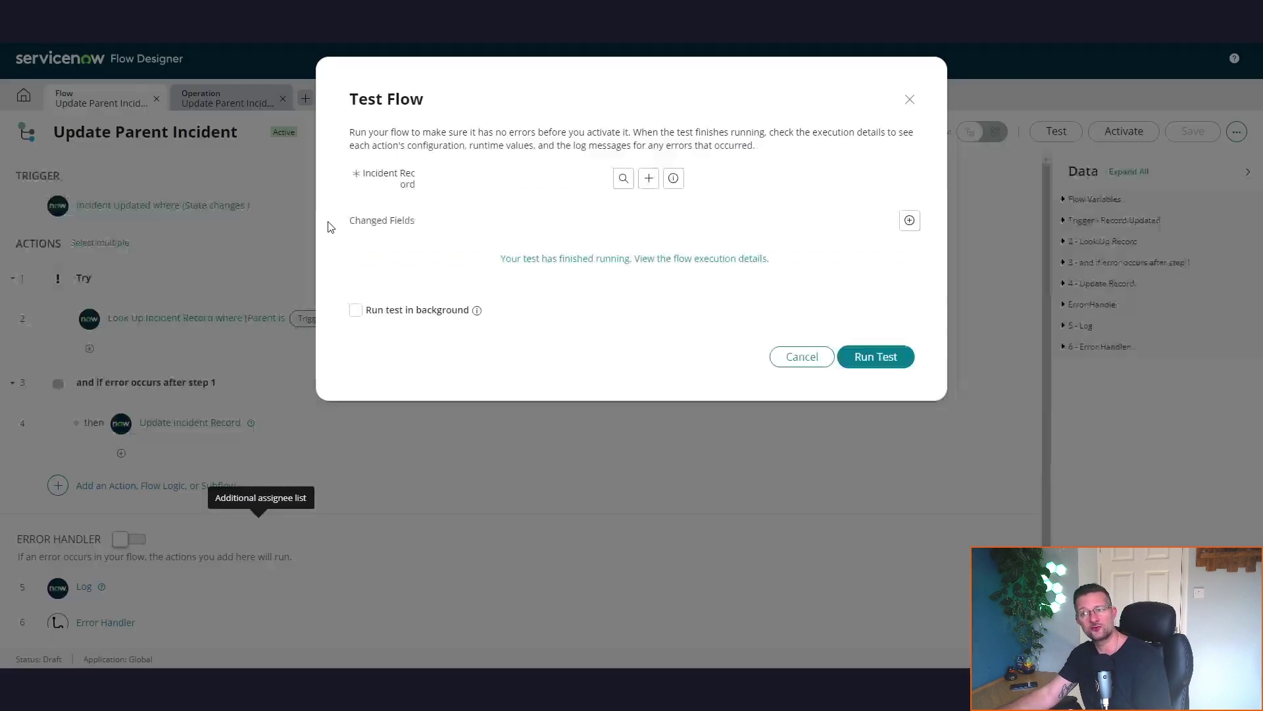
click(802, 358)
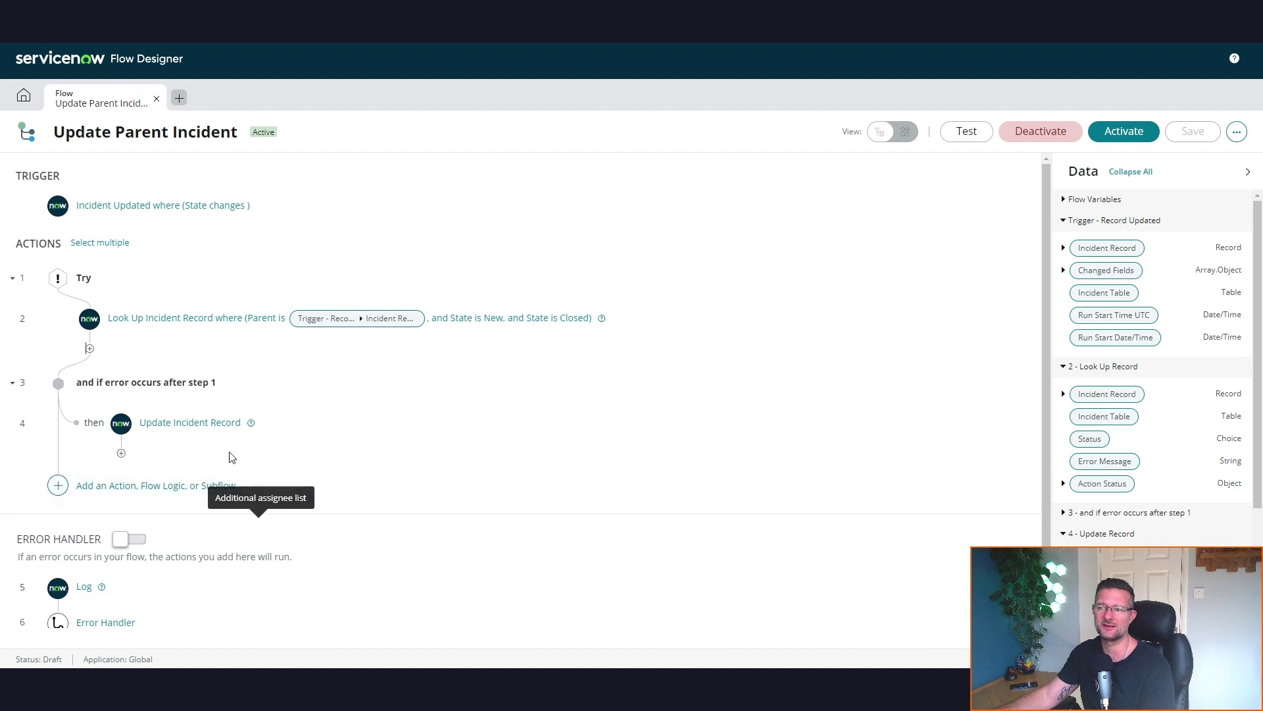
Tick Don't fail on error on Look Up Incident Record, re-enable the Error Handler, and save
click(178, 321)
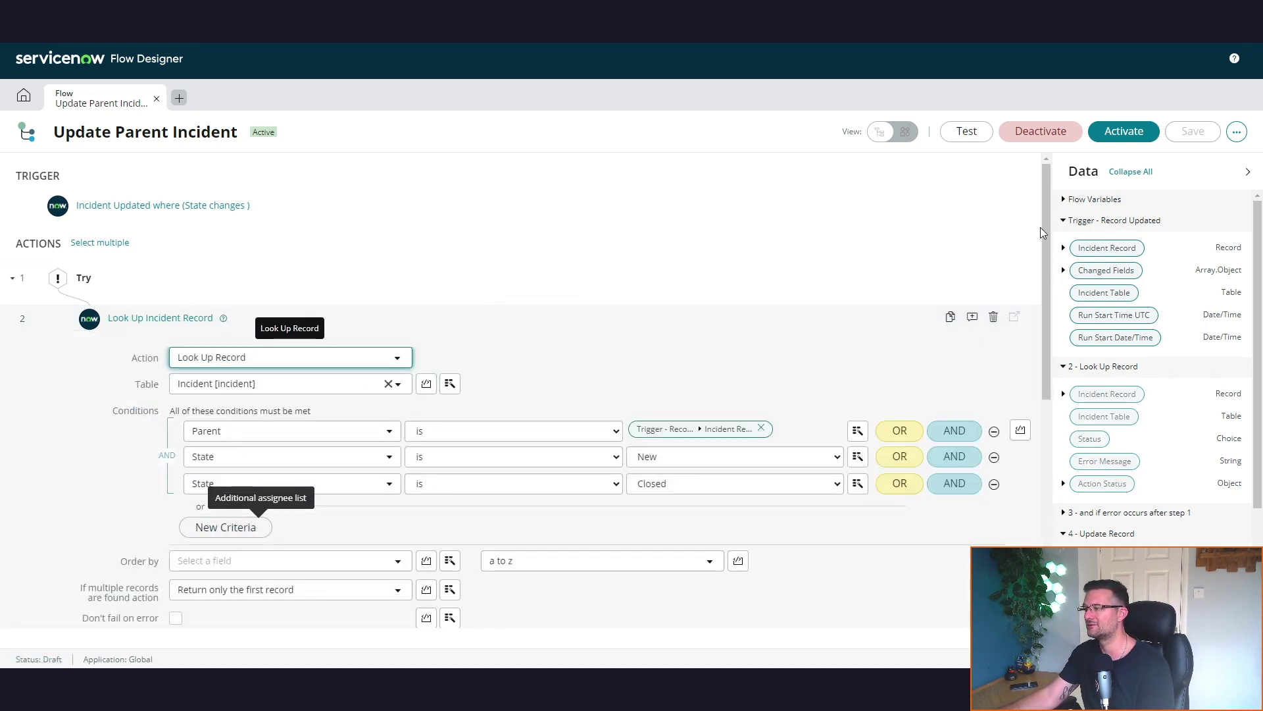
scroll(1043, 266, down, 1)
scroll(1043, 267, down, 2)
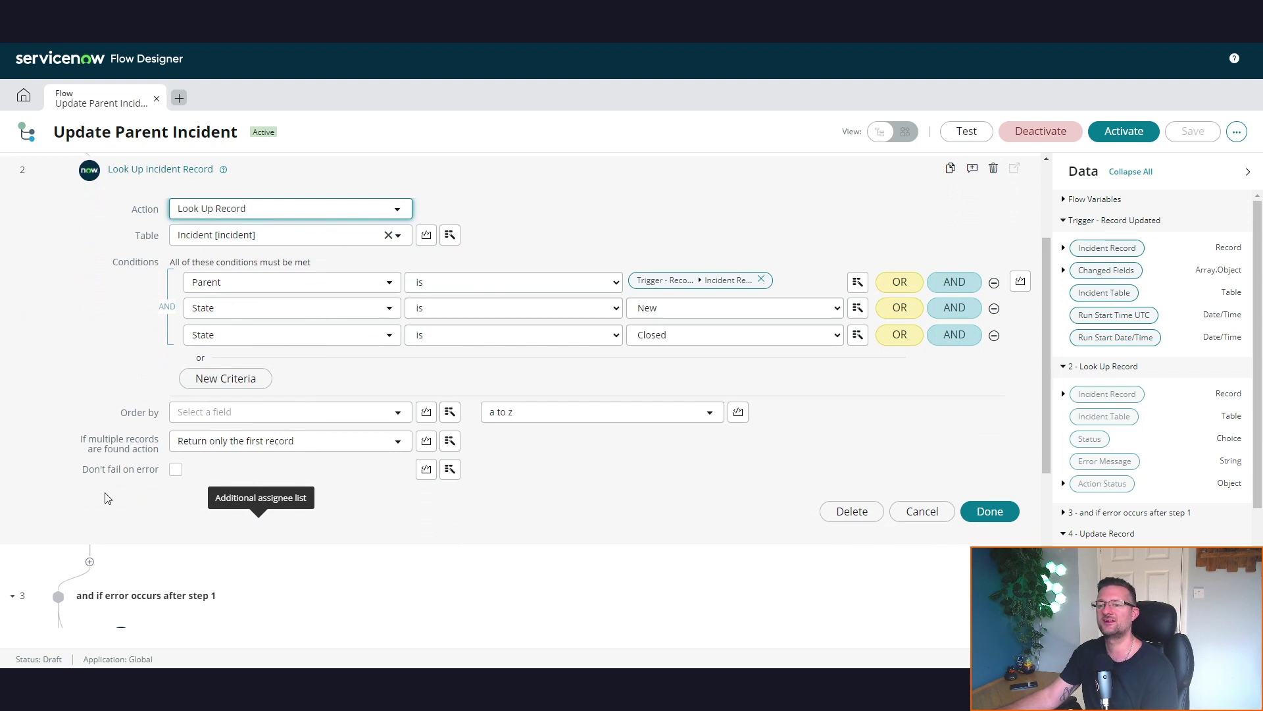
drag(89, 472, 122, 476)
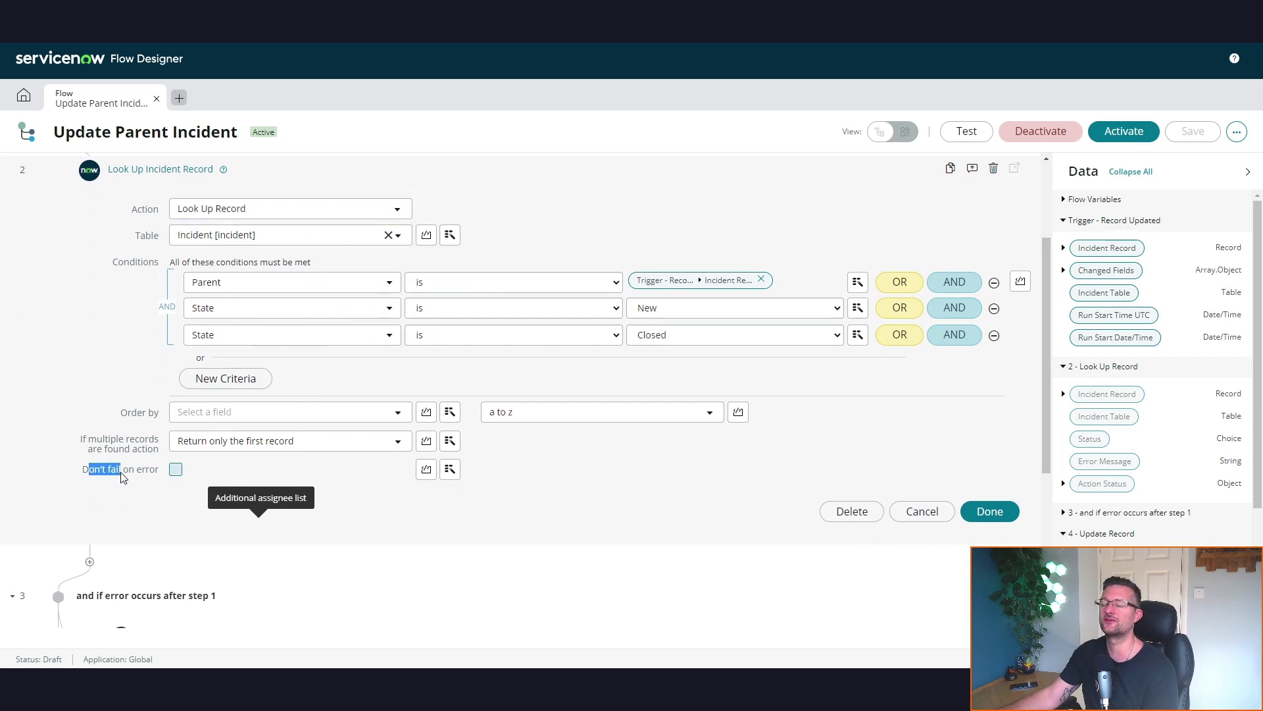
click(84, 471)
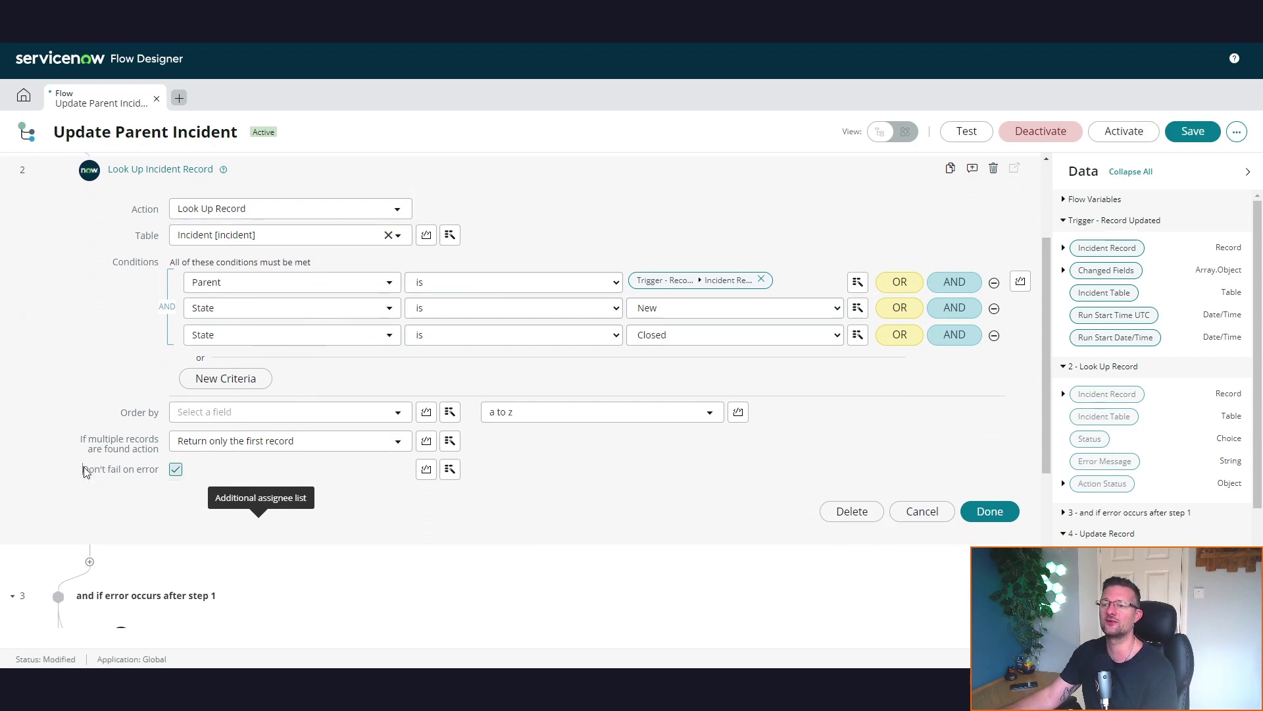
click(176, 469)
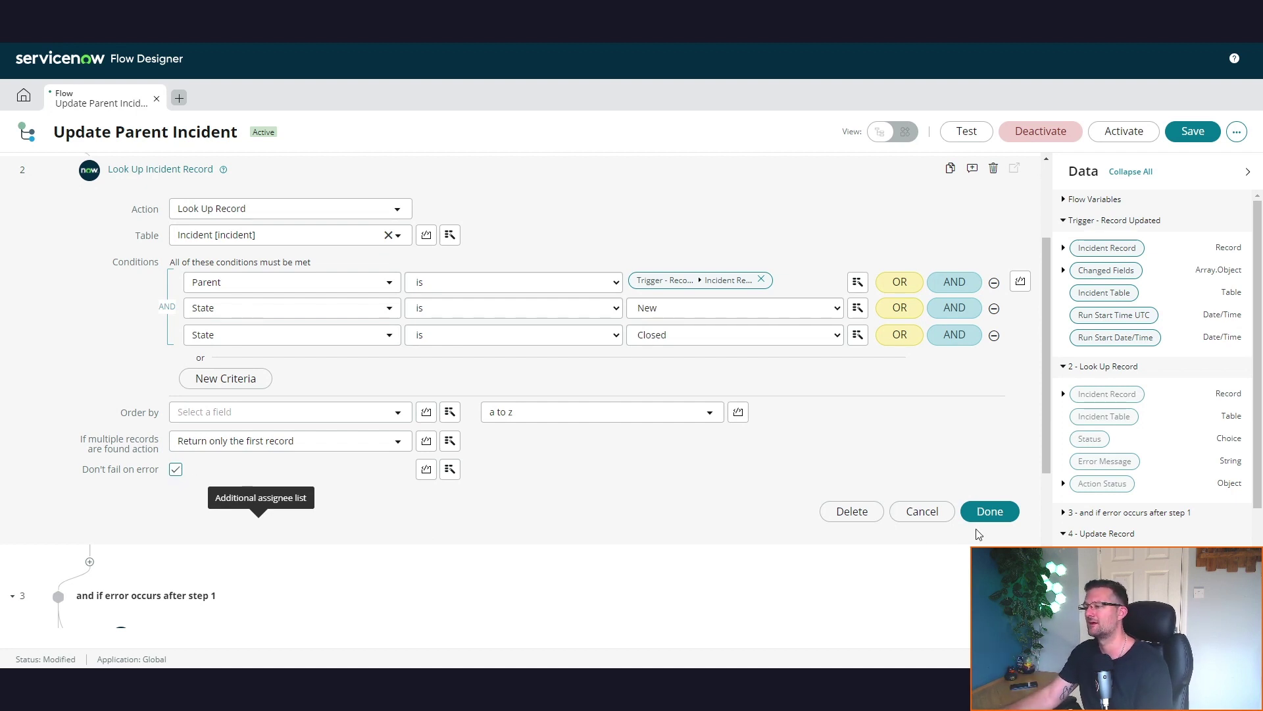
click(987, 511)
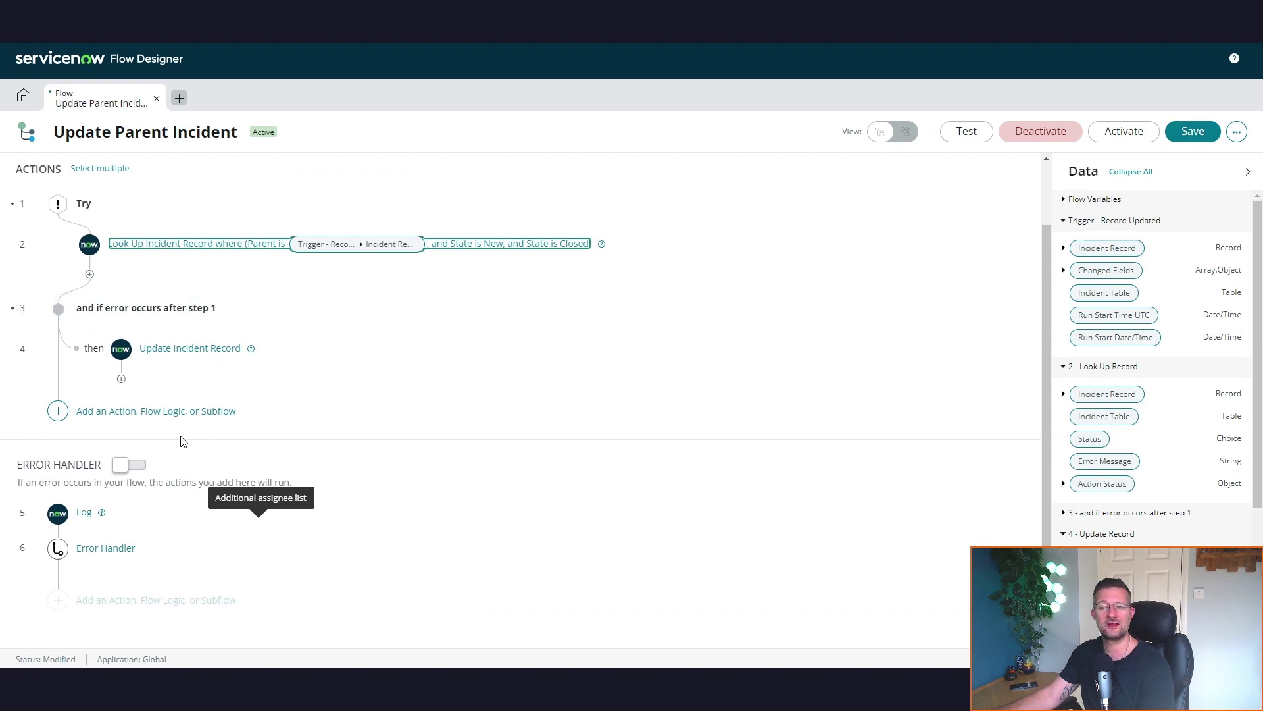
click(141, 465)
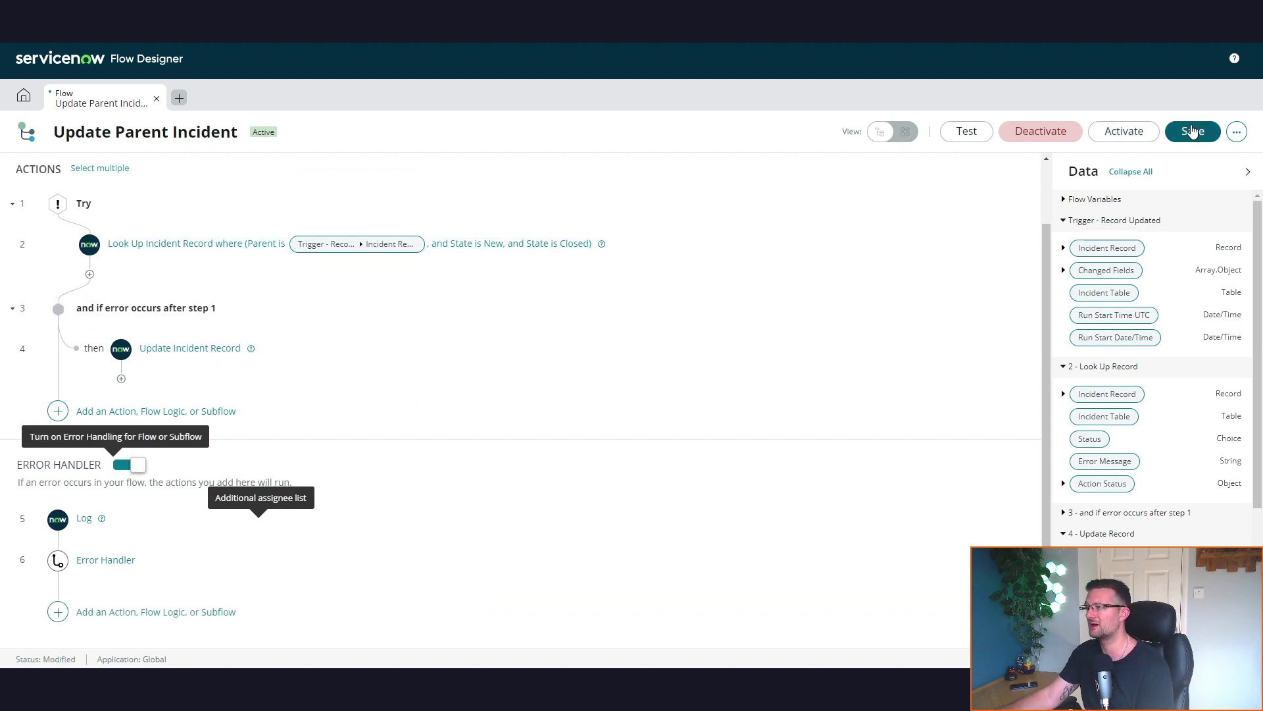
click(1192, 131)
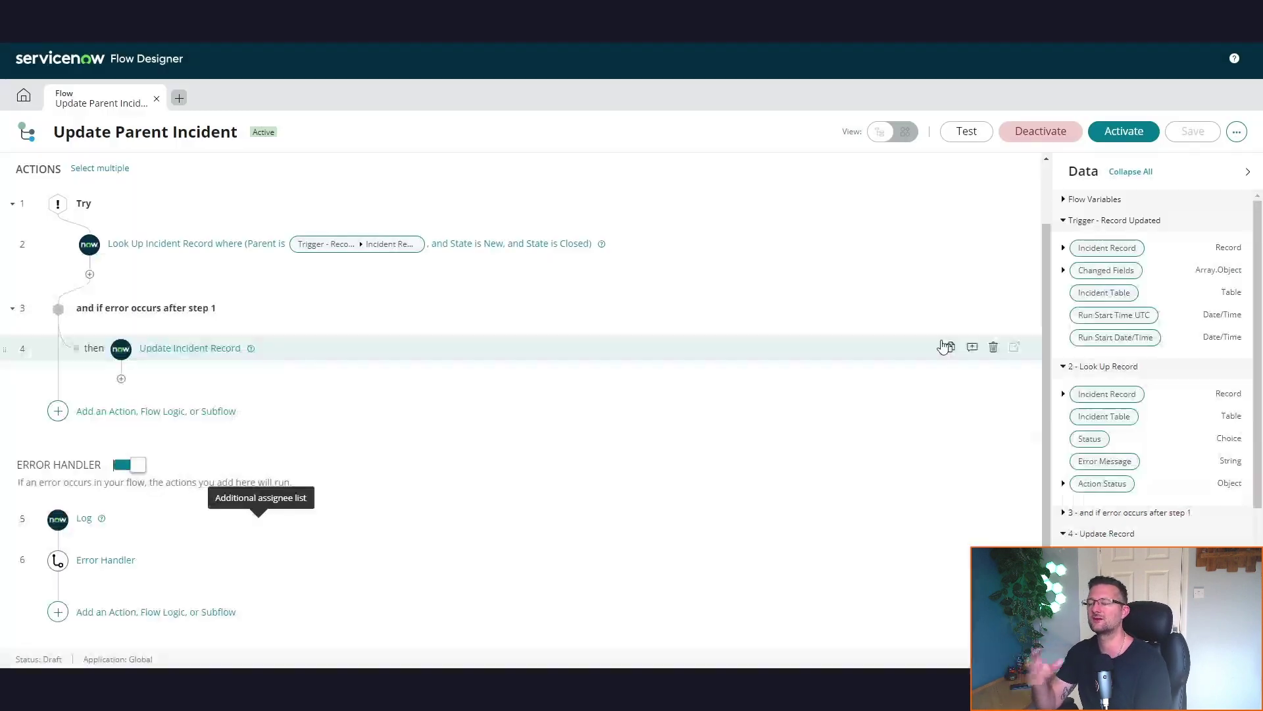
Rerun the test and inspect the Look Up Record action details showing No Record Found
click(963, 133)
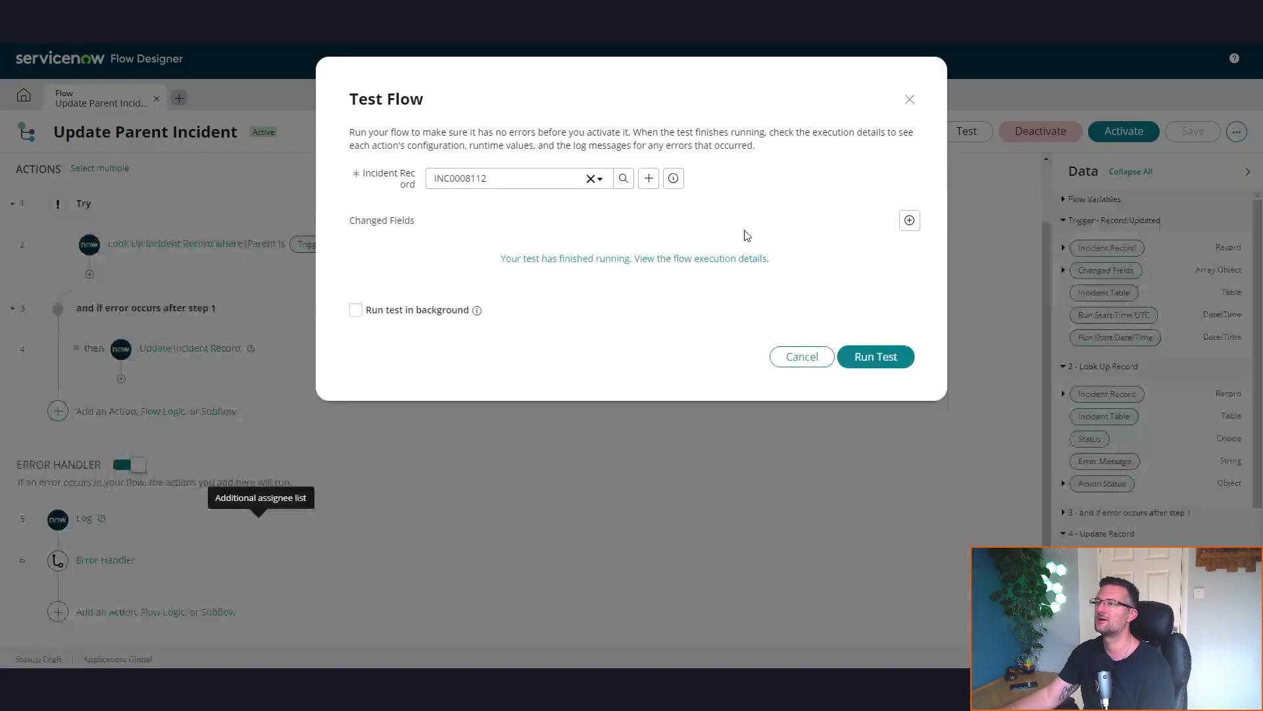
click(590, 260)
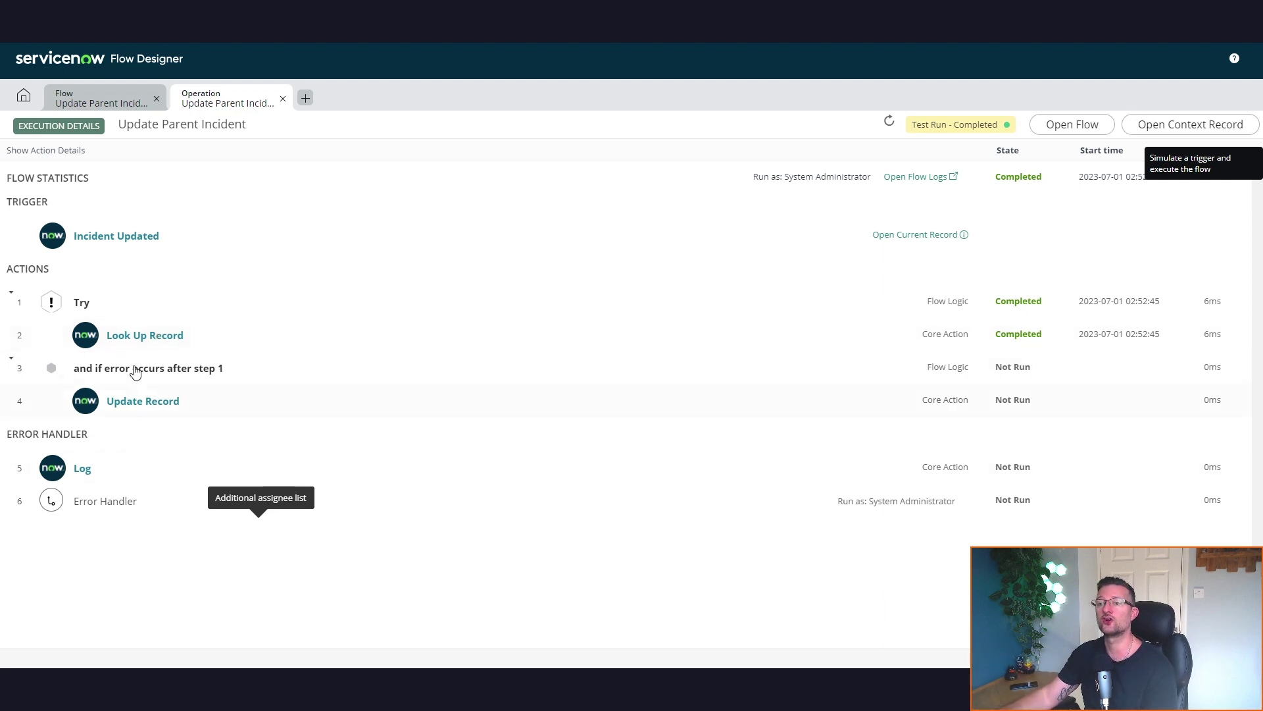
click(138, 338)
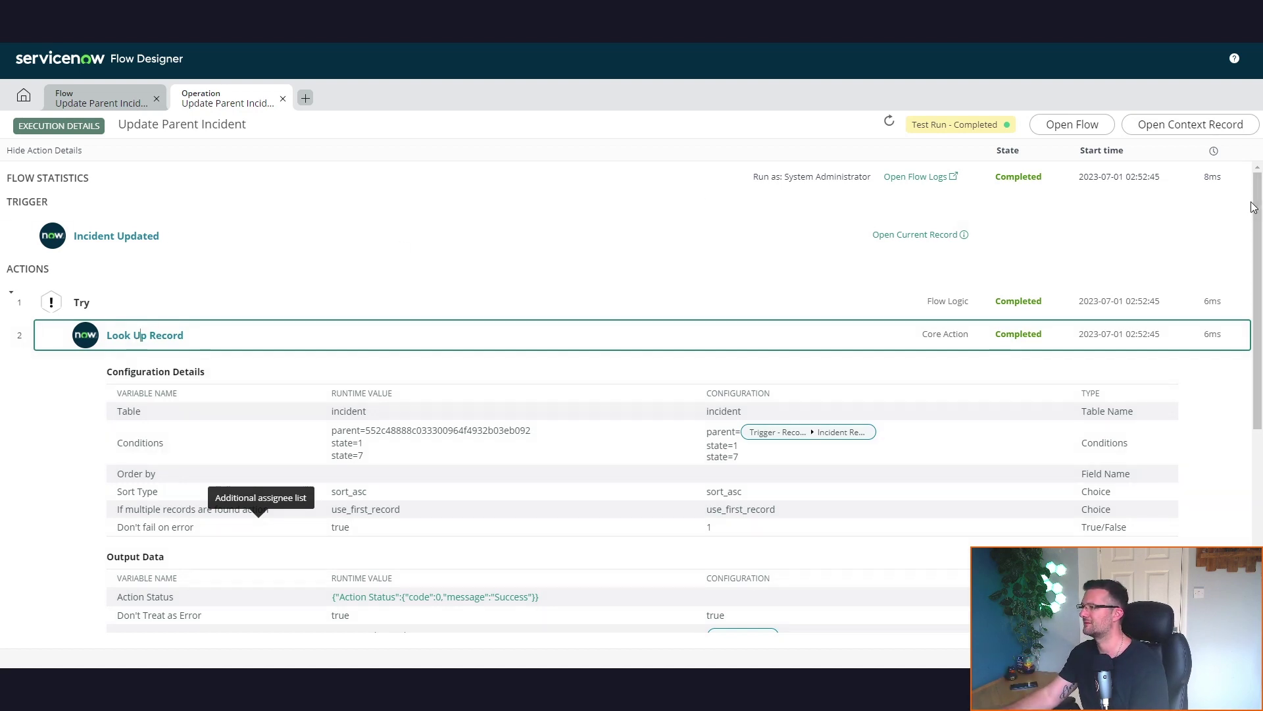
drag(1257, 207, 1255, 407)
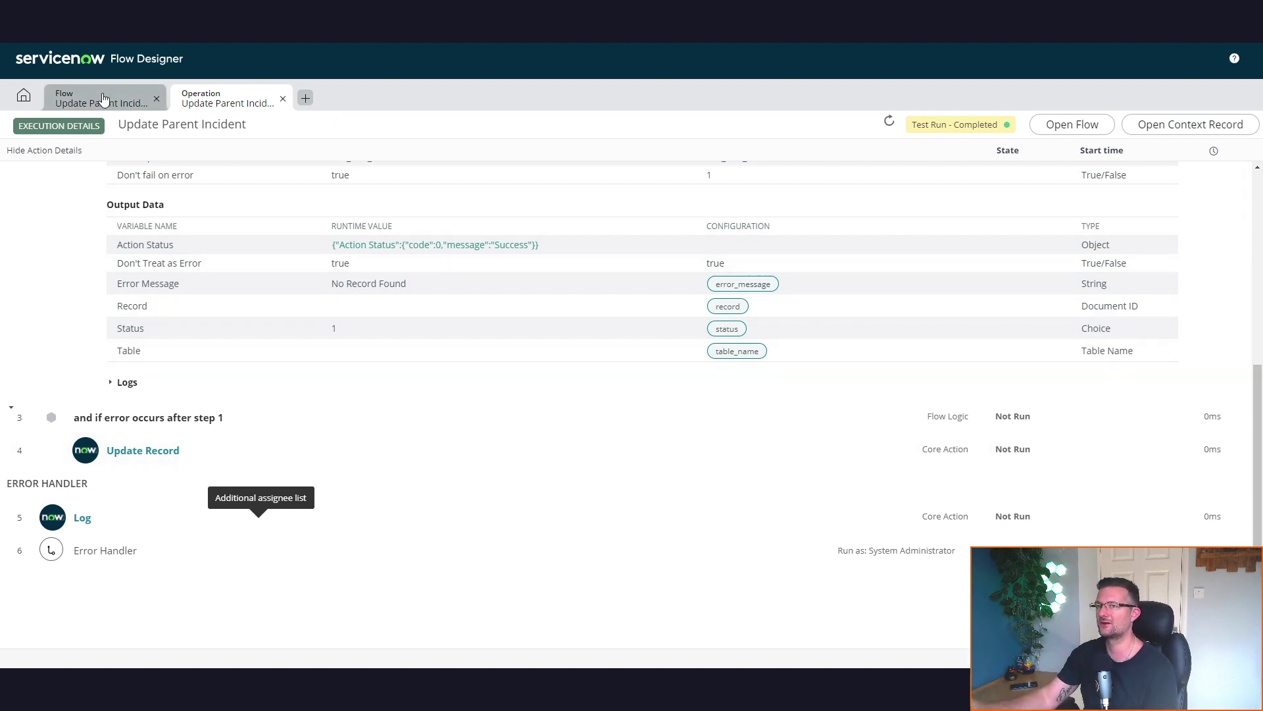
click(283, 99)
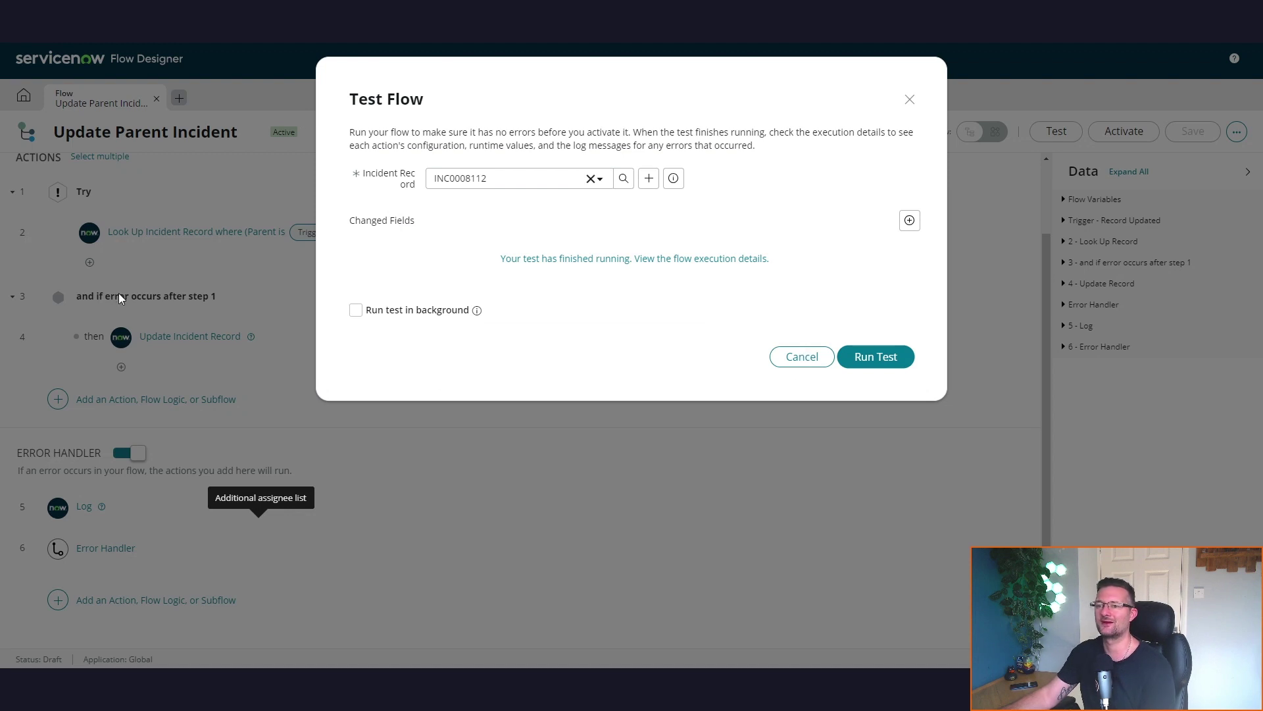
Duplicate Update Incident Record and place the copy inside Try right after the lookup
click(802, 355)
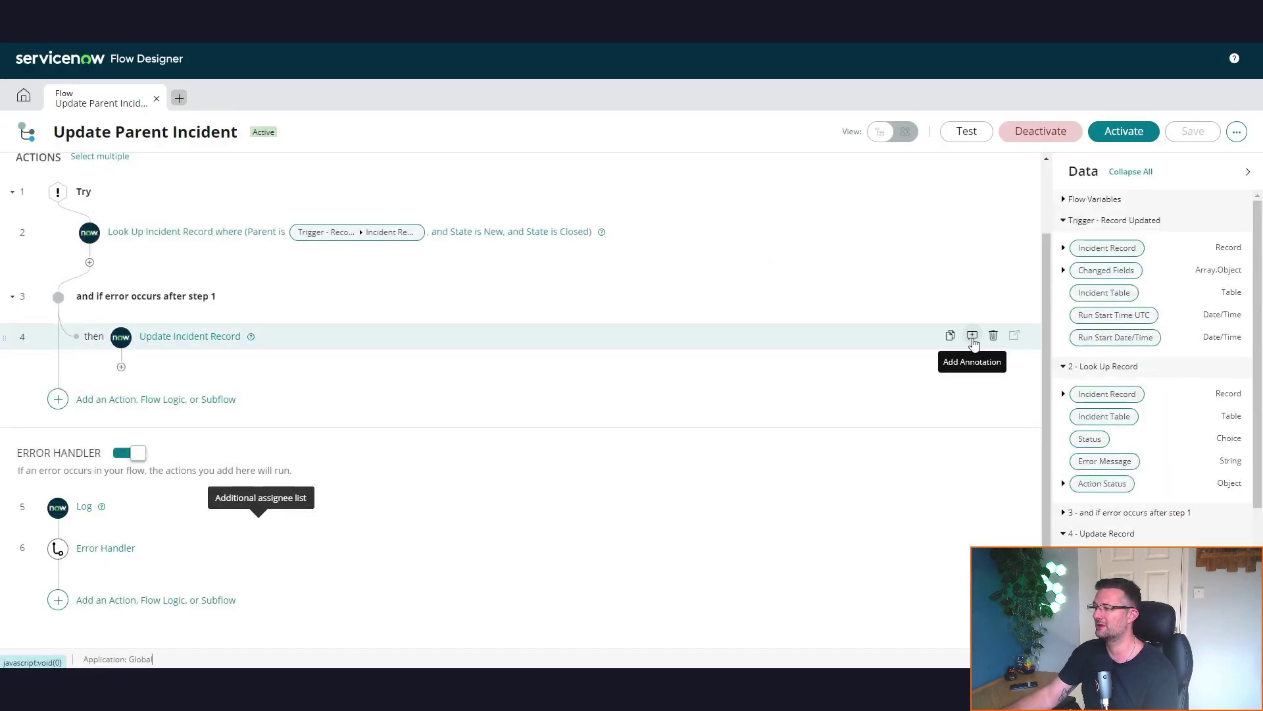
click(950, 336)
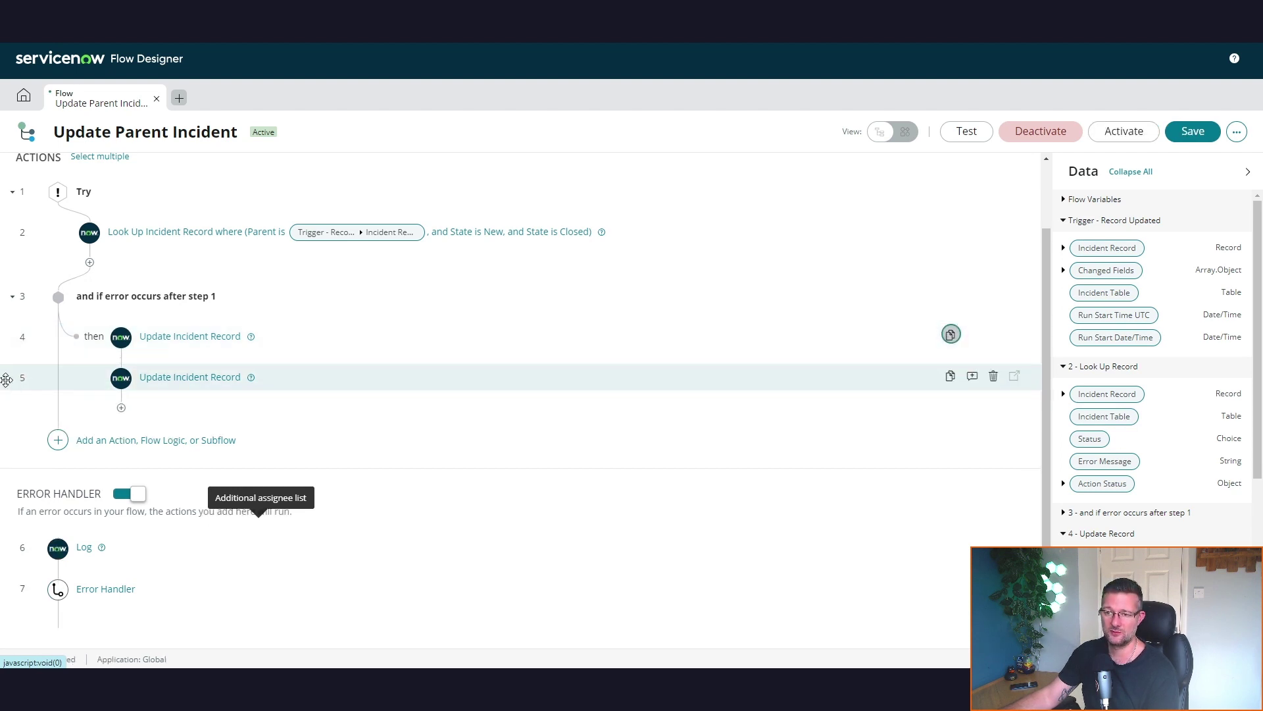
drag(7, 378, 85, 274)
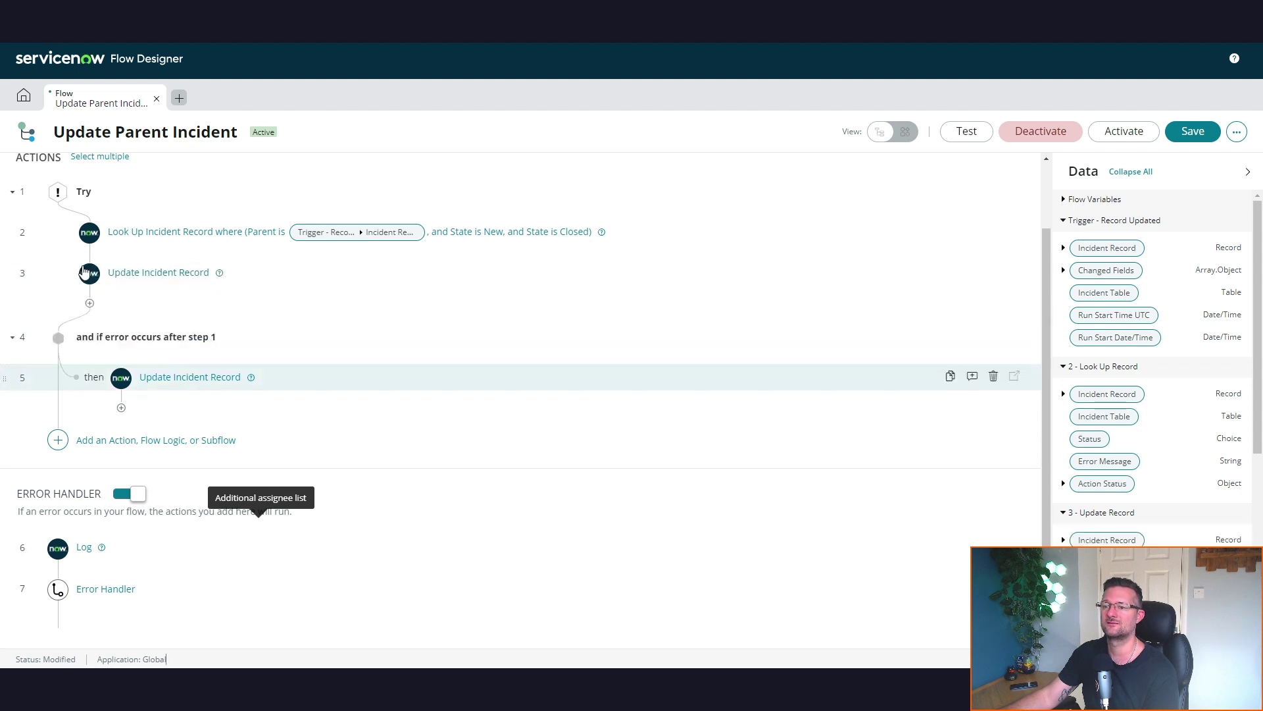
Switch the Error Handler off, verify the lookup step's settings, and save the flow
click(125, 494)
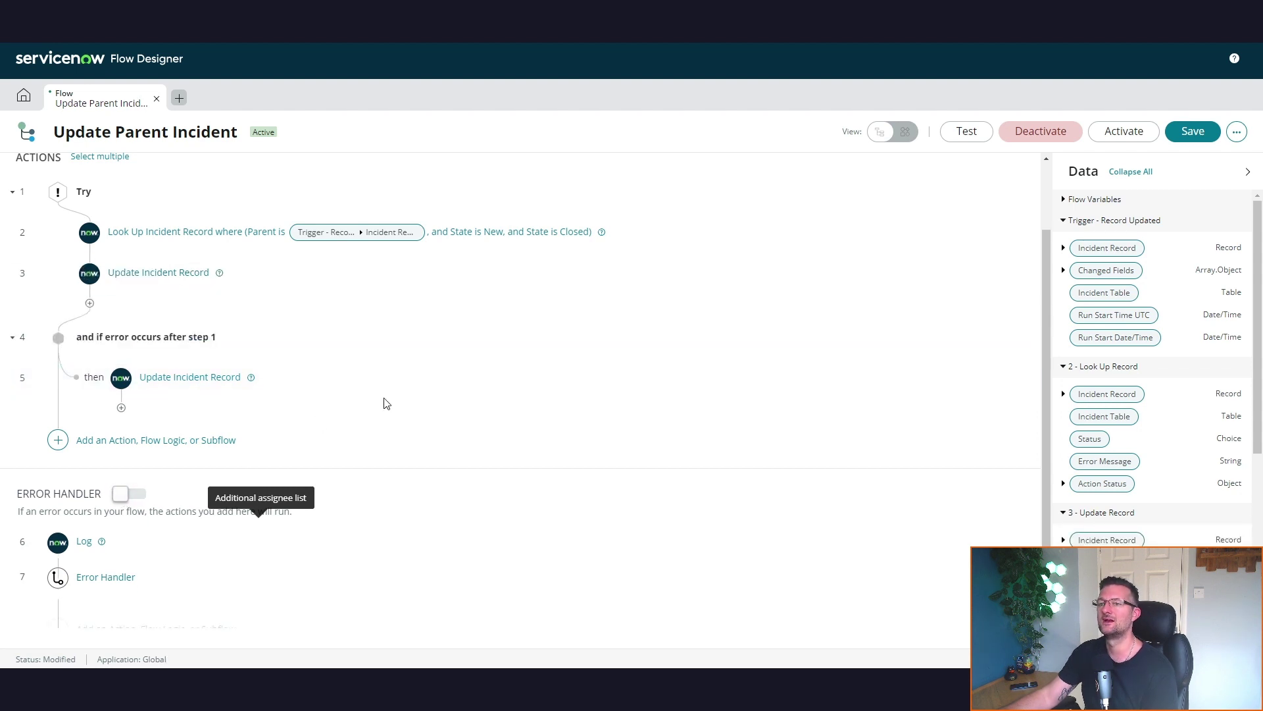
click(155, 232)
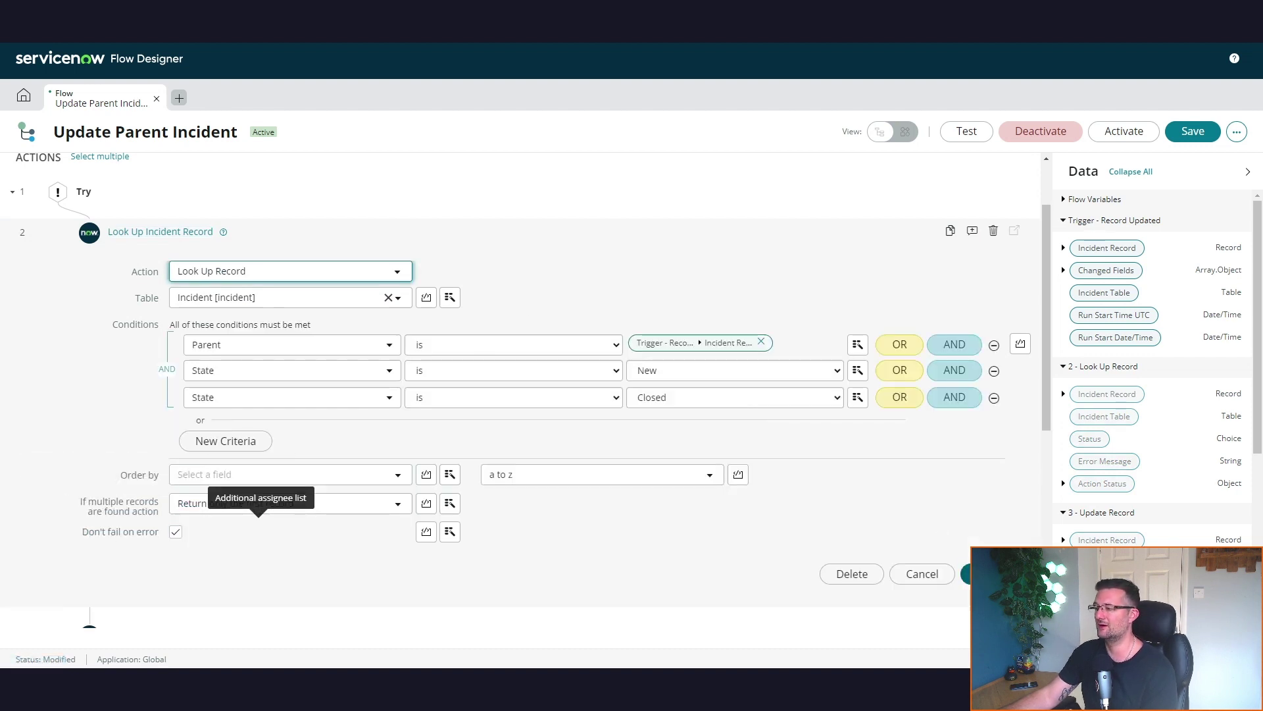
click(965, 573)
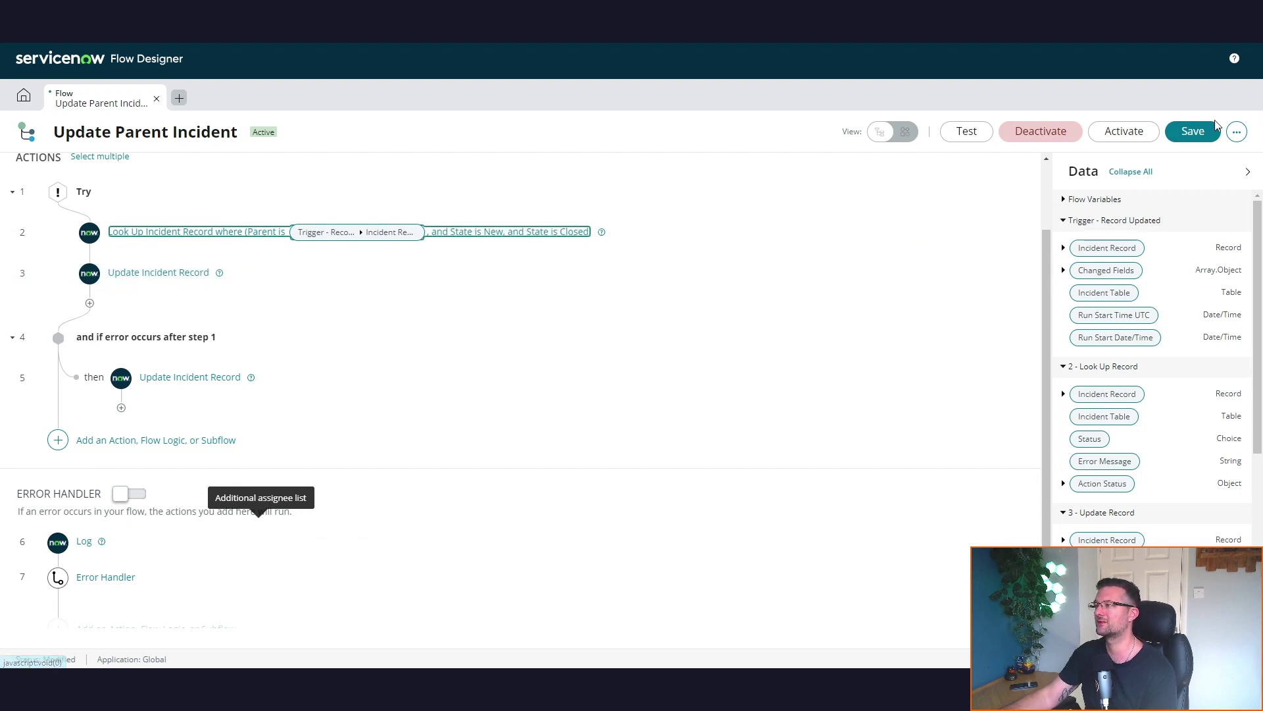
click(1192, 131)
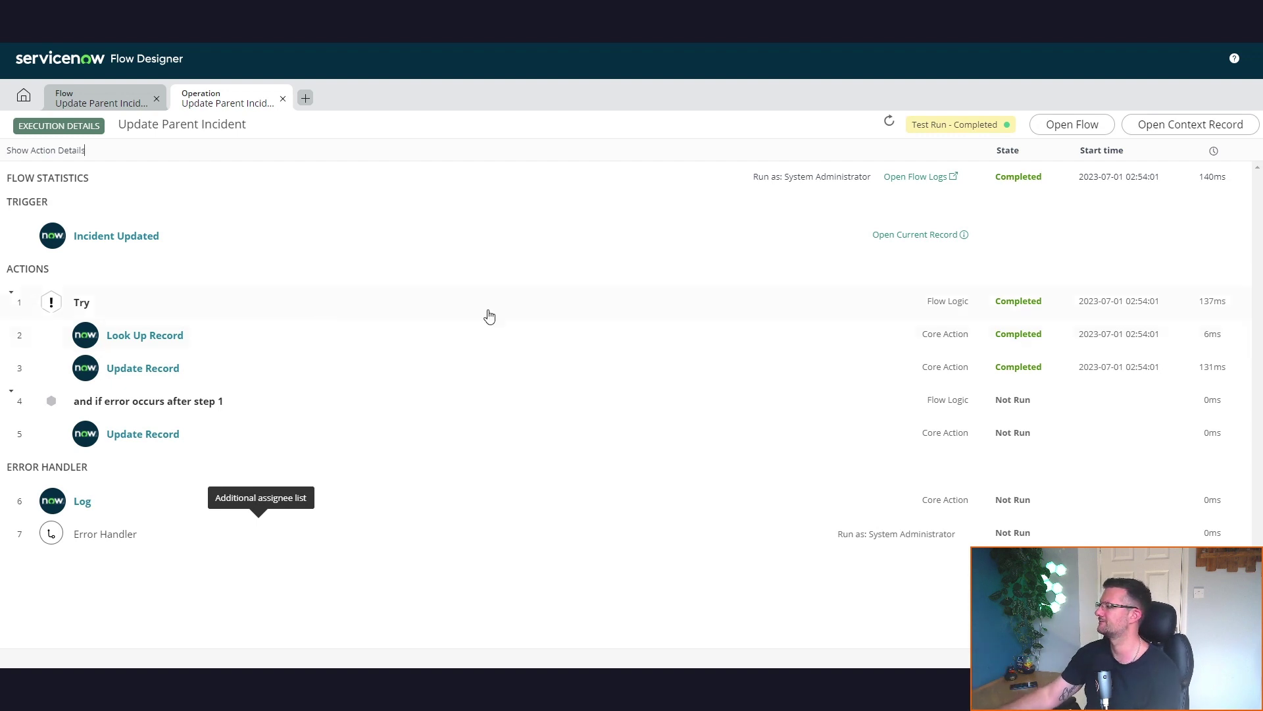
Return to the Flow tab to view the finished Update Parent Incident flow
click(65, 104)
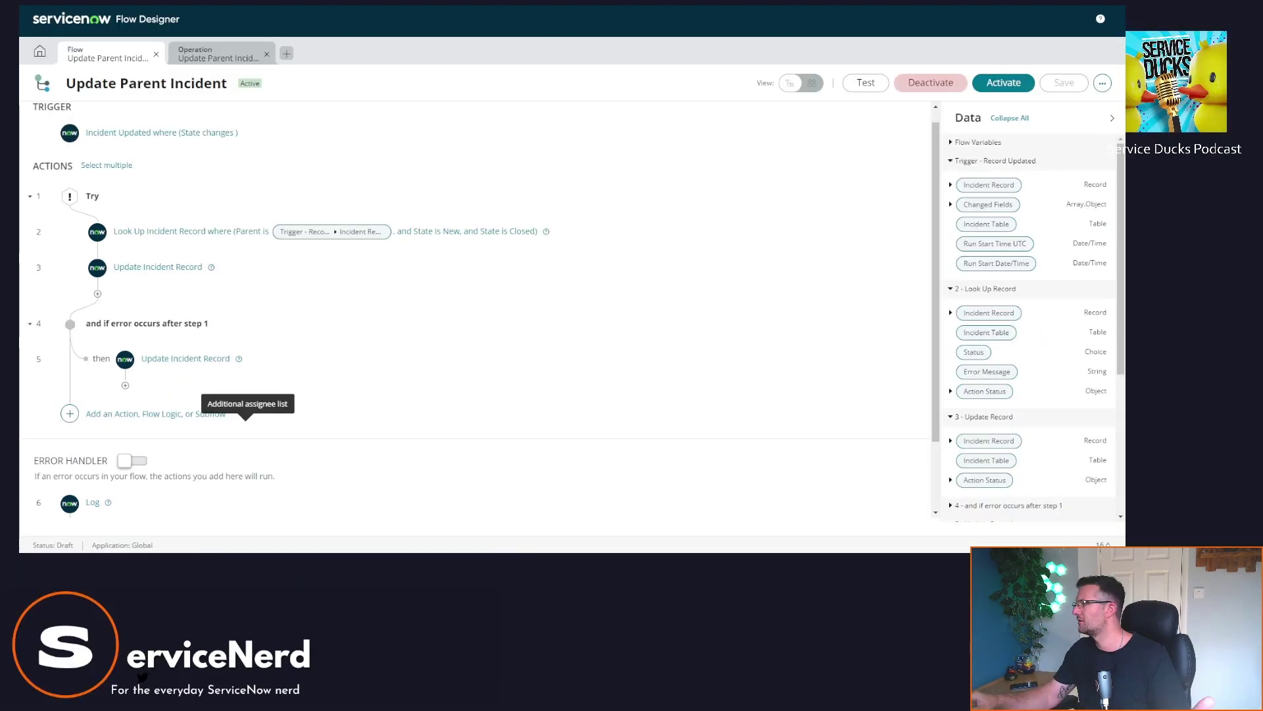